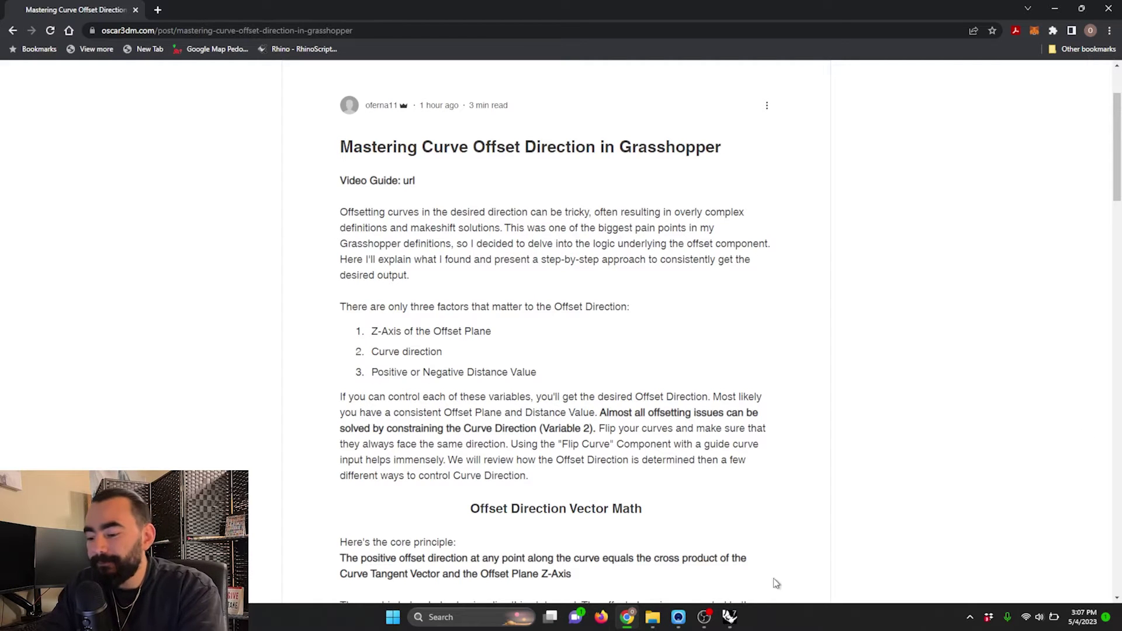
Switch to Rhino and Grasshopper and add an Offset Curve component to the canvas above the Input Plane group.
click(731, 618)
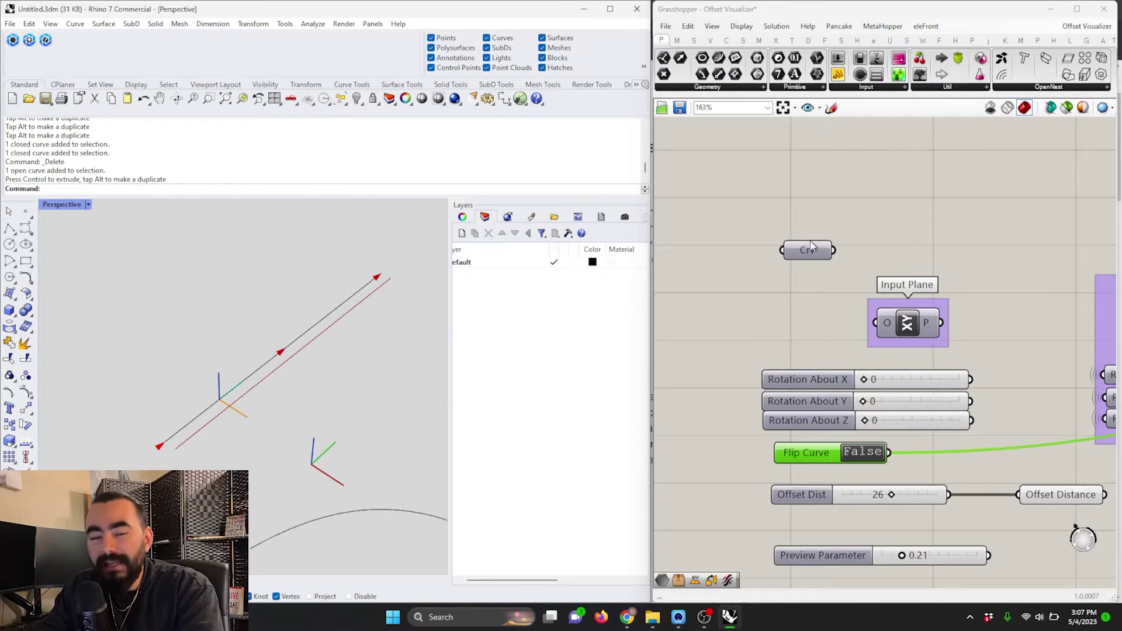
mouse_move(811, 247)
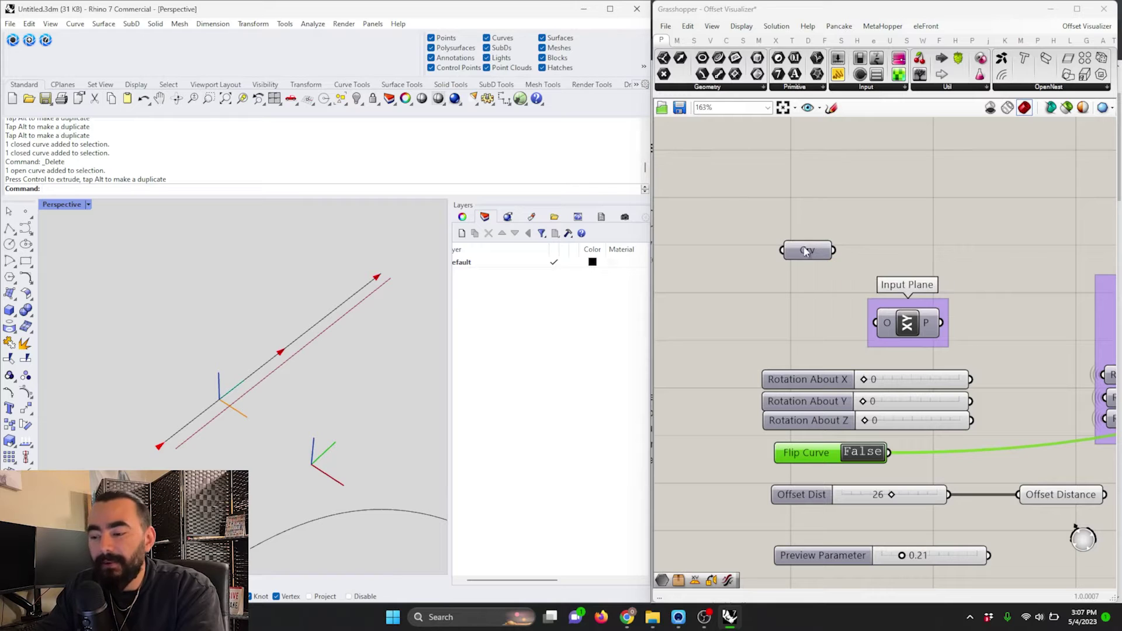
right_drag(931, 220, 877, 268)
double_click(885, 252)
text(offs)
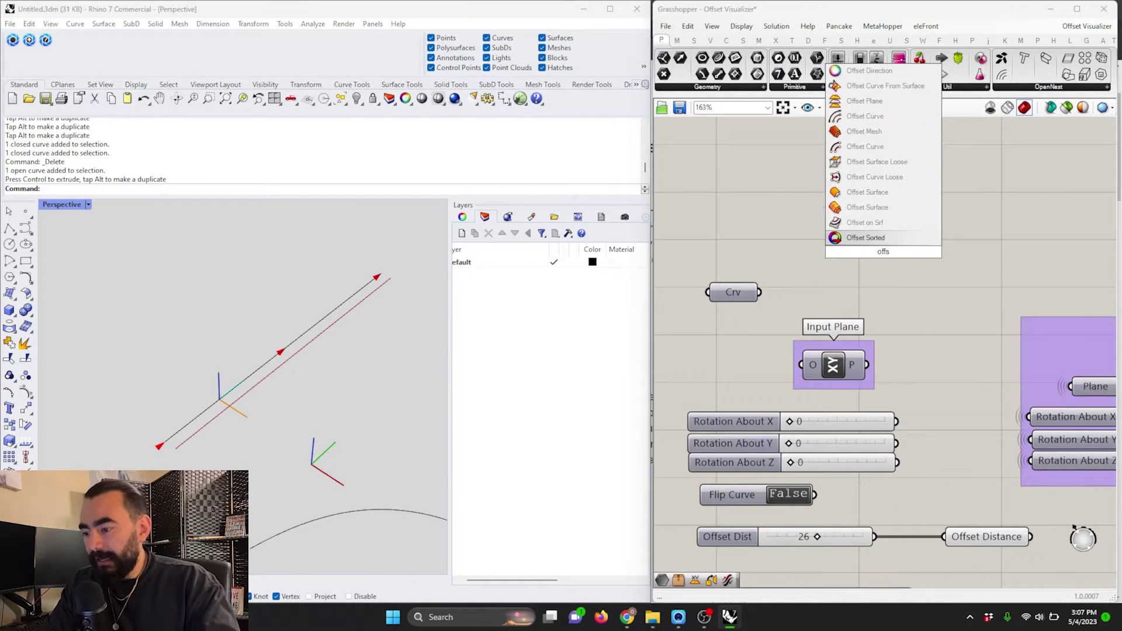
text(et)
key(Return)
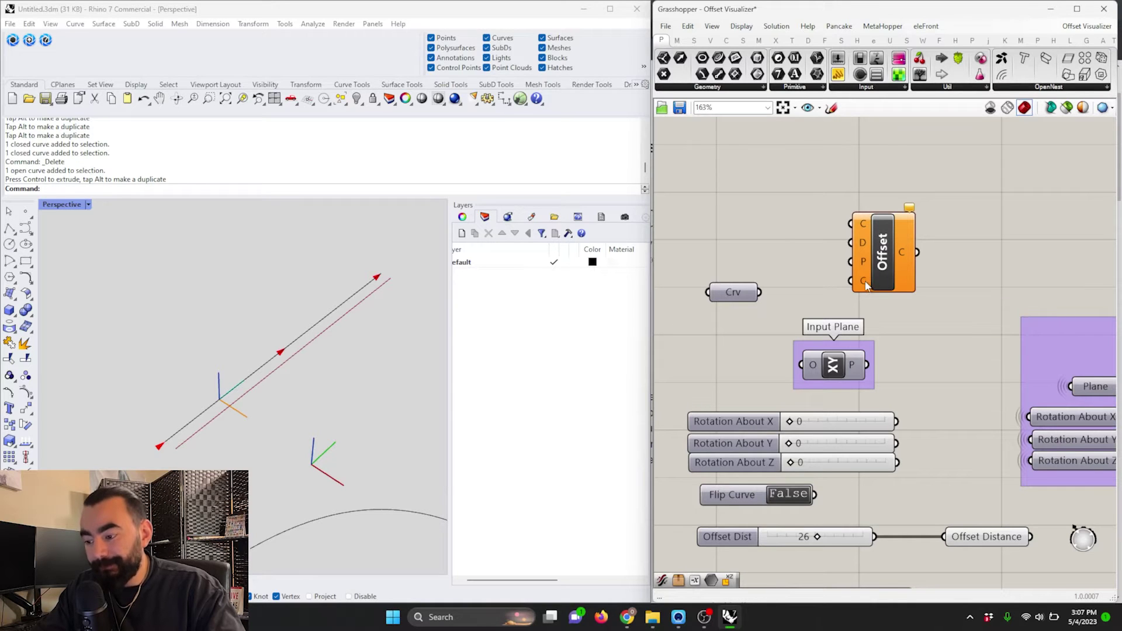
drag(884, 261, 930, 212)
Turn on the preview of the Input Plane's XY component and examine its axes in the Perspective viewport.
click(831, 366)
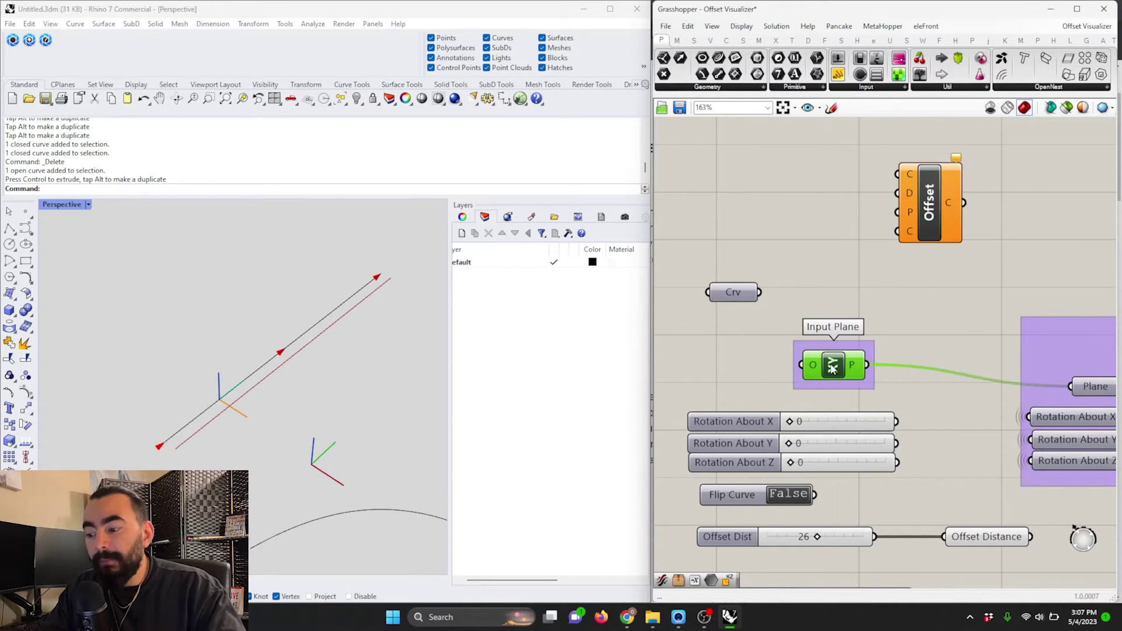
right_click(832, 367)
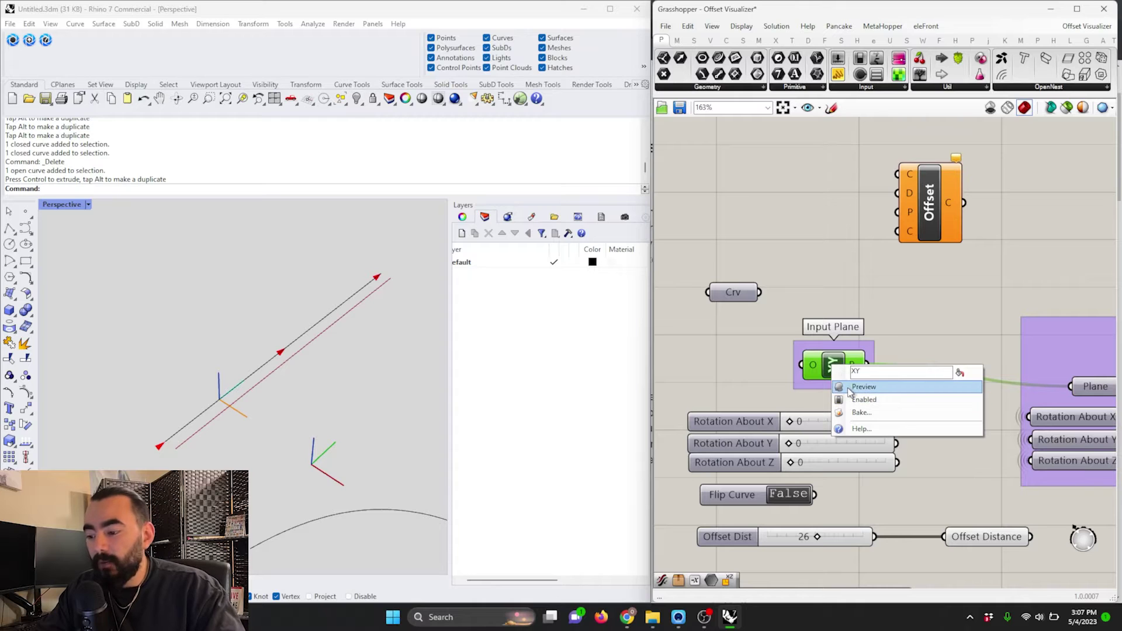
click(851, 387)
scroll(304, 462, up, 5)
scroll(265, 449, down, 1)
drag(355, 533, 168, 296)
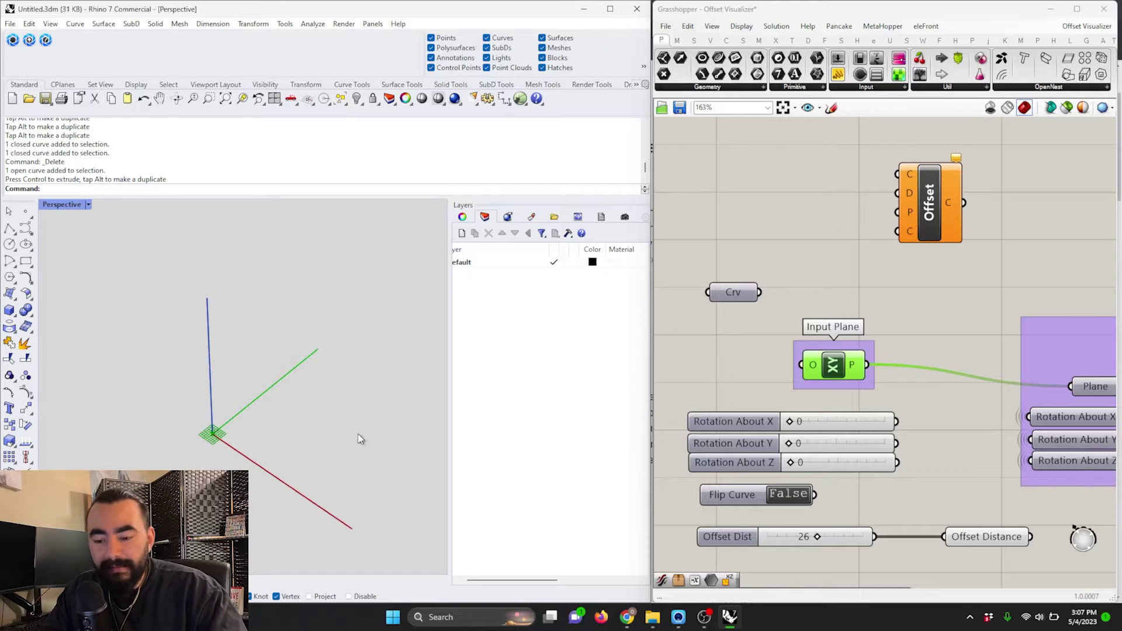
scroll(193, 453, up, 2)
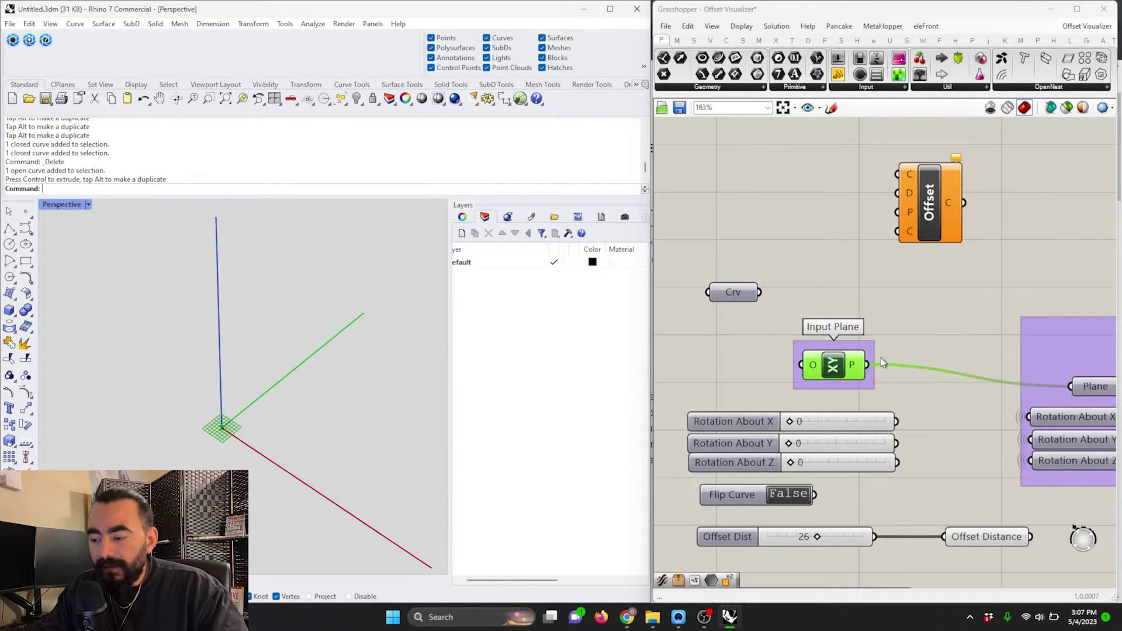
scroll(274, 407, down, 1)
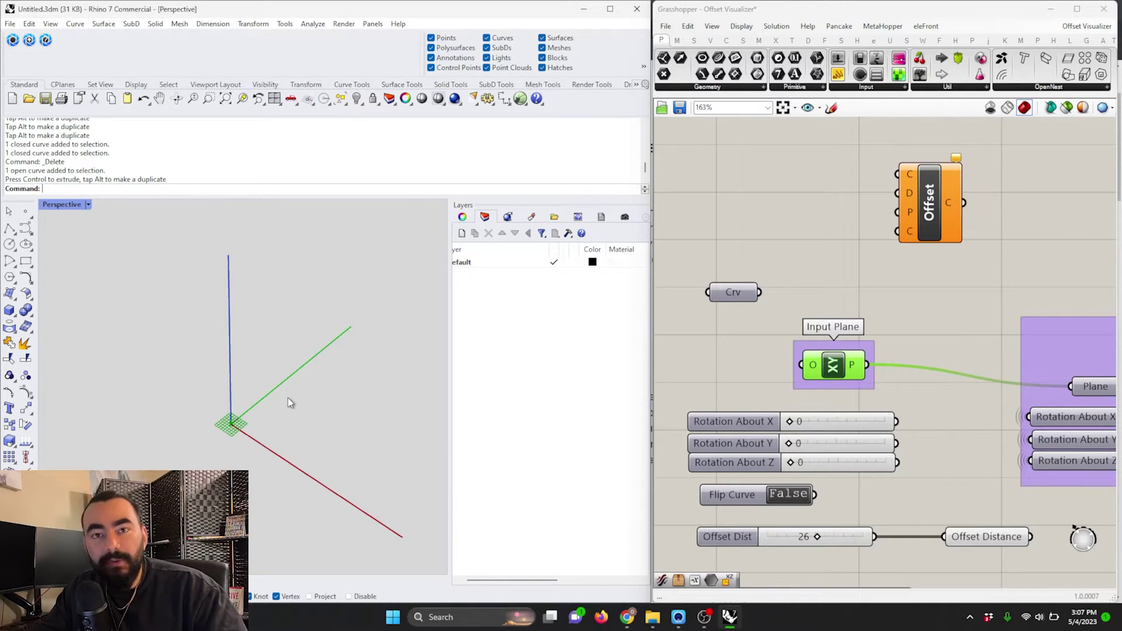
scroll(288, 398, down, 5)
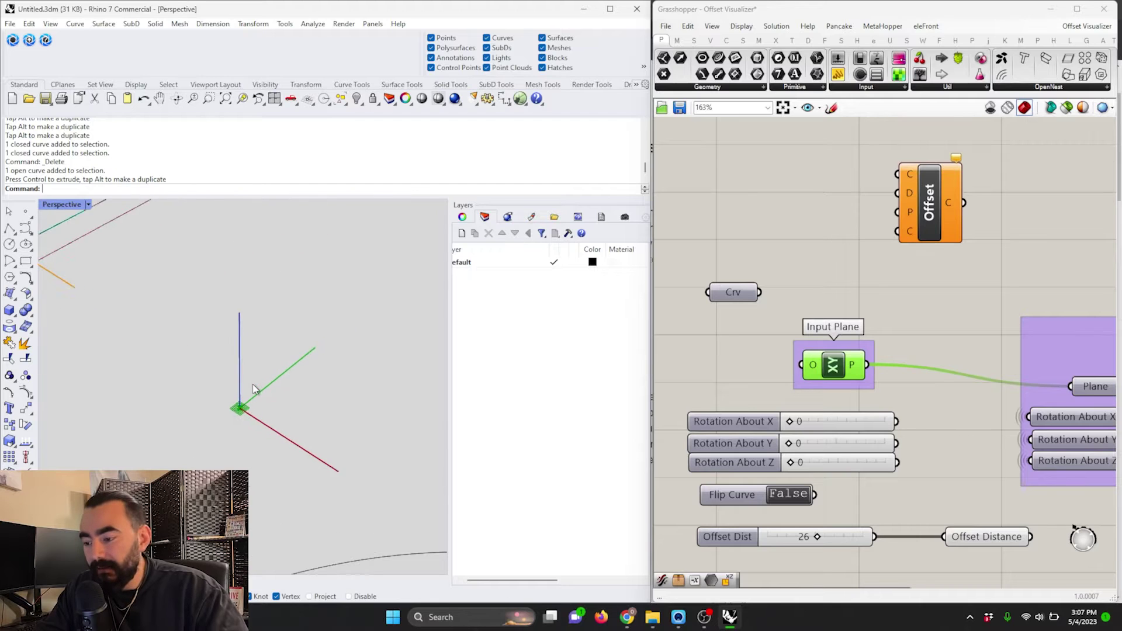
scroll(252, 391, down, 4)
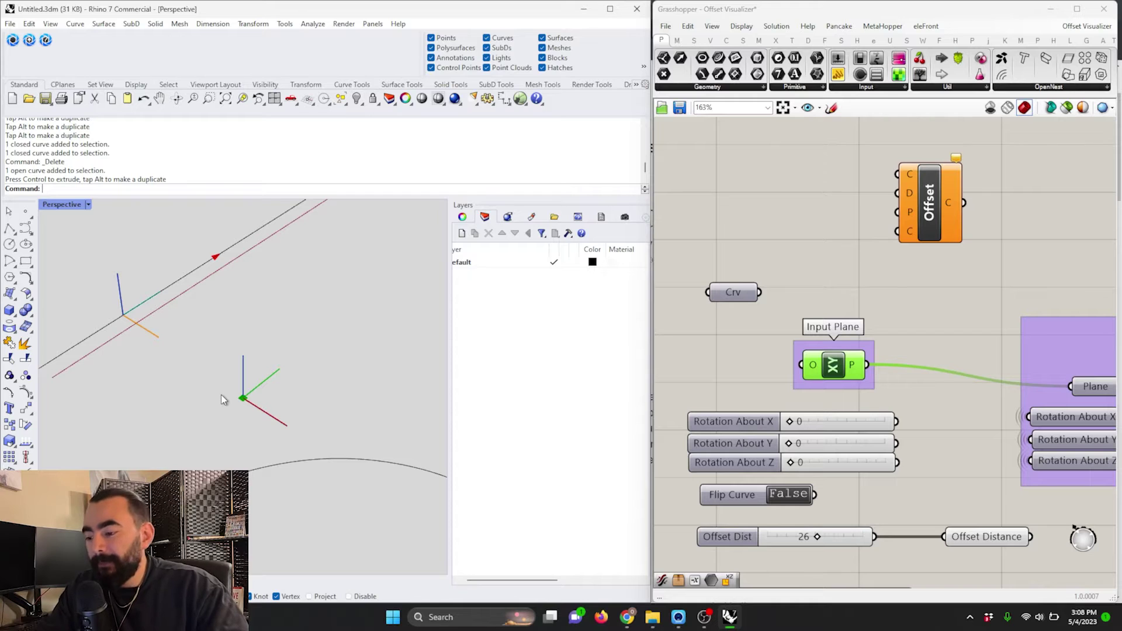
Turn off the preview of the Input Plane's XY component.
right_click(835, 374)
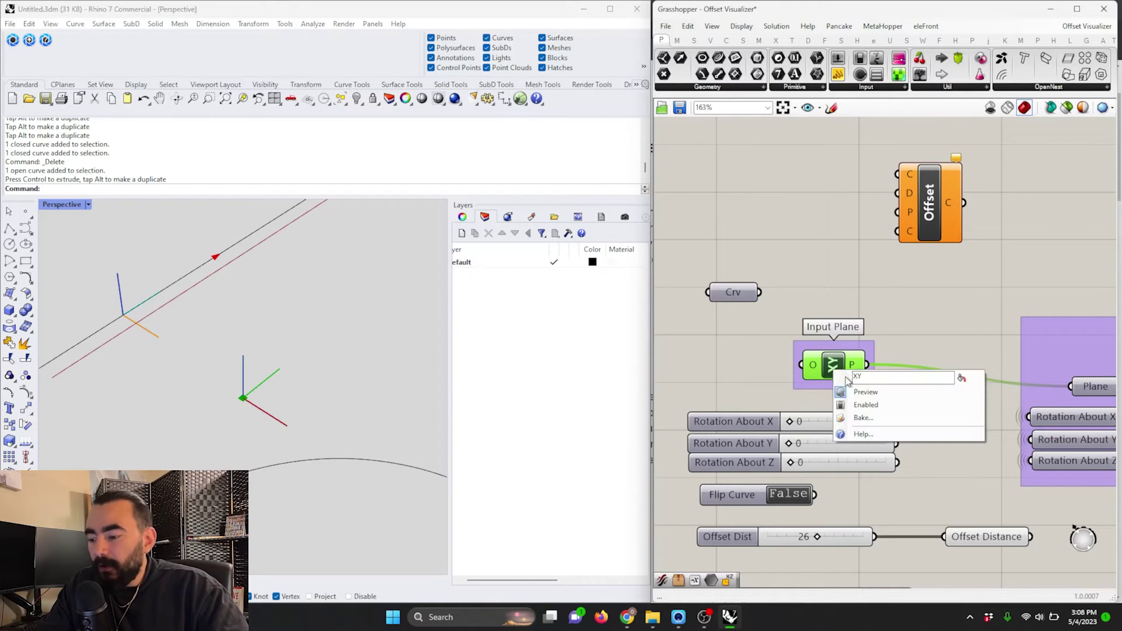
click(881, 396)
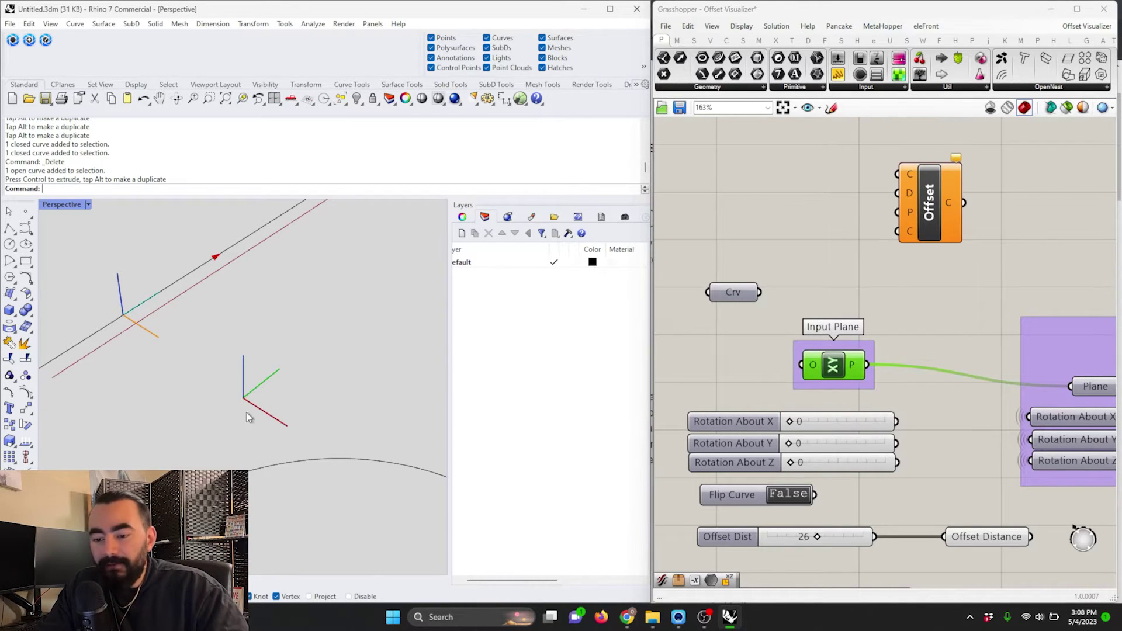
scroll(233, 425, down, 2)
scroll(233, 425, down, 1)
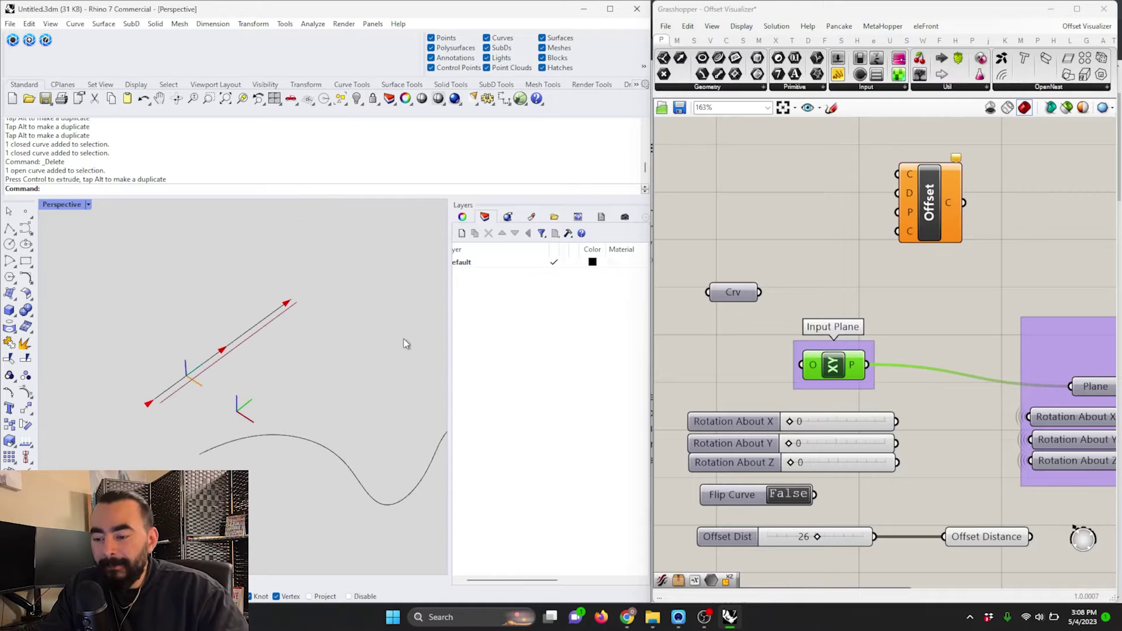
Draw a degree-3 control point curve through four points in the Perspective viewport, beside the straight input line.
click(737, 293)
scroll(251, 437, up, 3)
scroll(252, 437, down, 1)
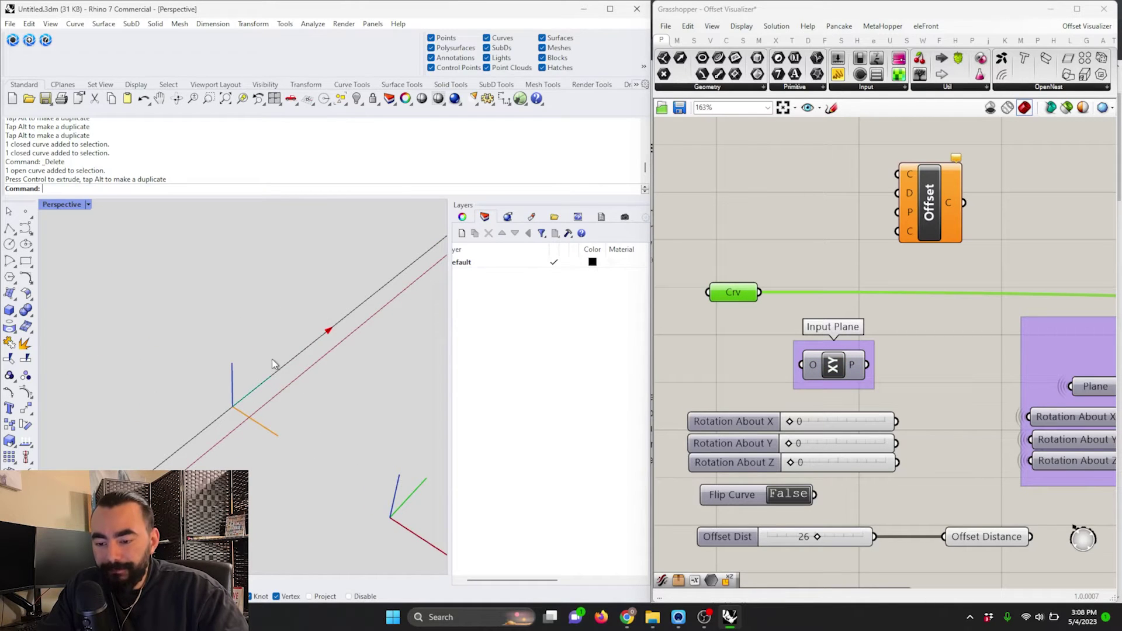
scroll(280, 383, down, 2)
click(26, 228)
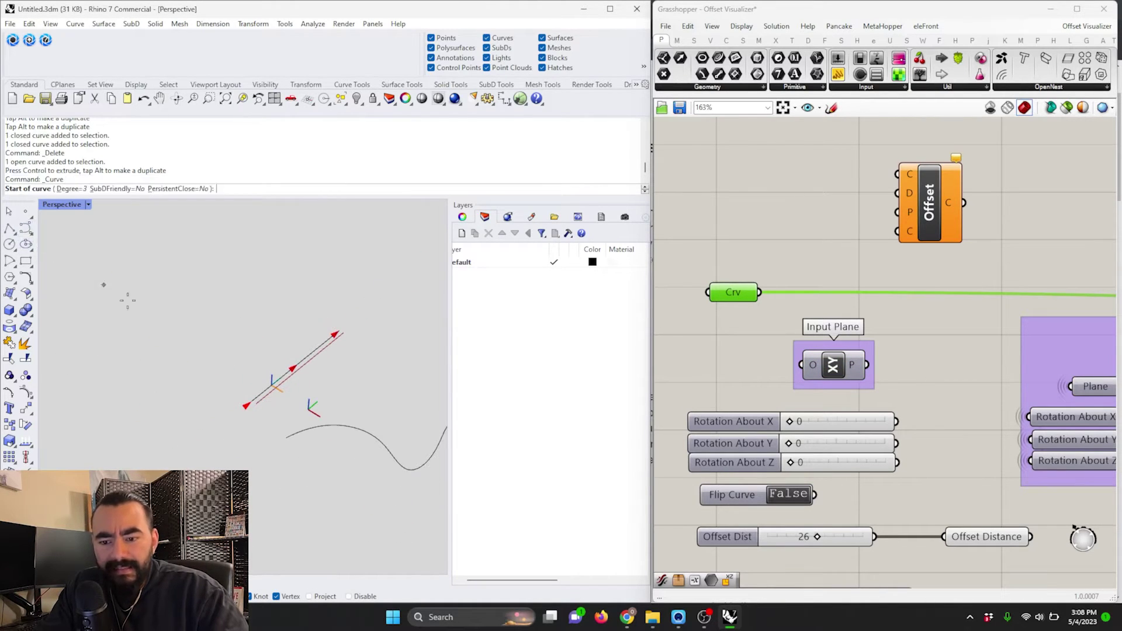
click(188, 370)
click(224, 336)
click(271, 326)
click(305, 297)
key(Return)
Delete the straight input line and set the newly drawn curve as the single curve of the Crv parameter.
click(319, 358)
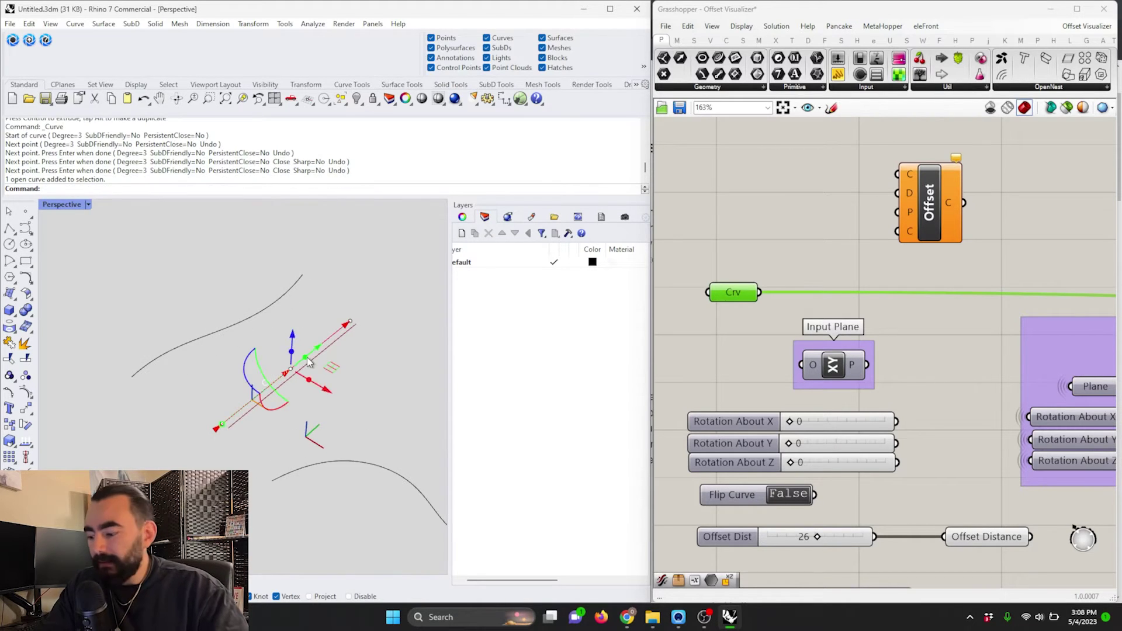
key(Delete)
right_click(742, 299)
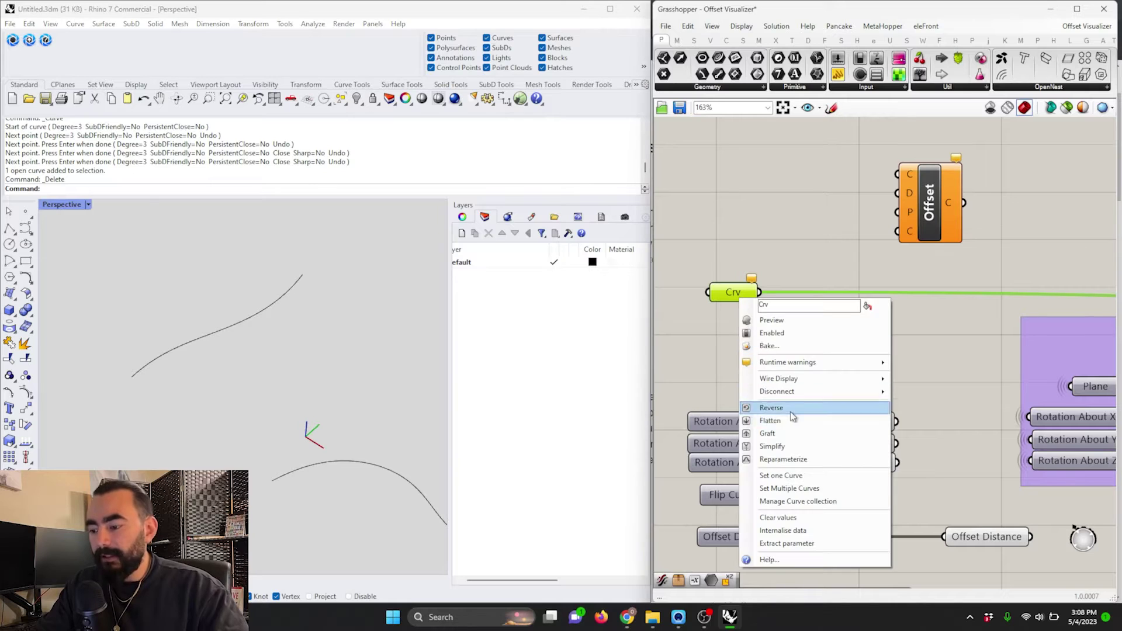
click(796, 478)
click(260, 315)
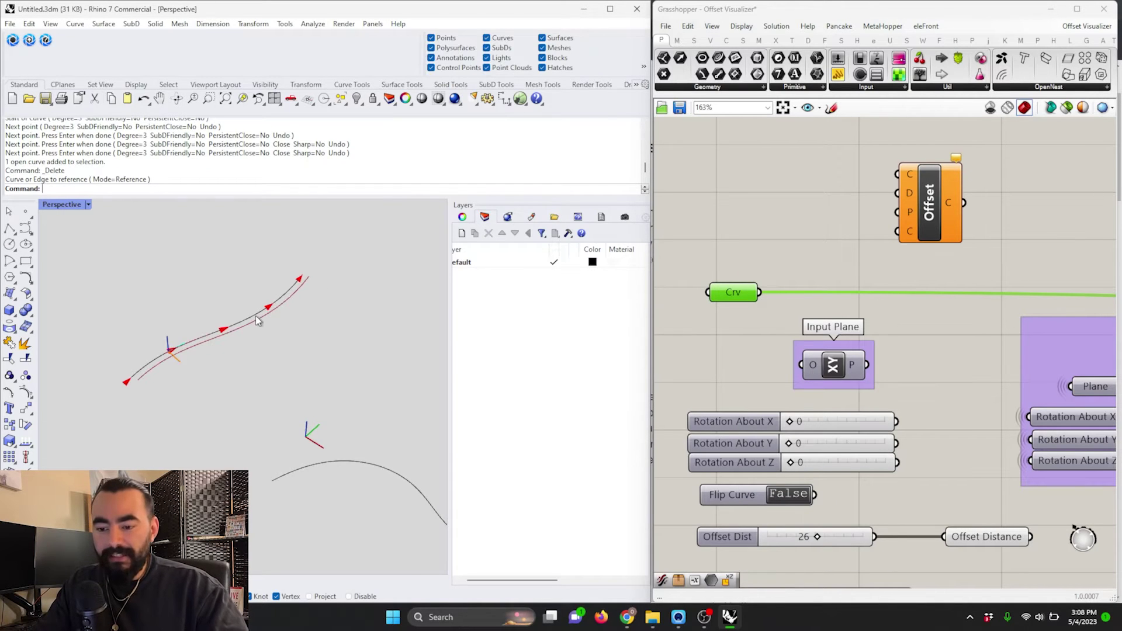
Examine the input curve's direction arrows, its offset curve, and the Z-axis, tangent and offset direction vectors in the Perspective viewport.
scroll(201, 331, up, 5)
scroll(158, 344, down, 4)
scroll(237, 329, up, 4)
drag(218, 333, 253, 374)
scroll(251, 373, down, 3)
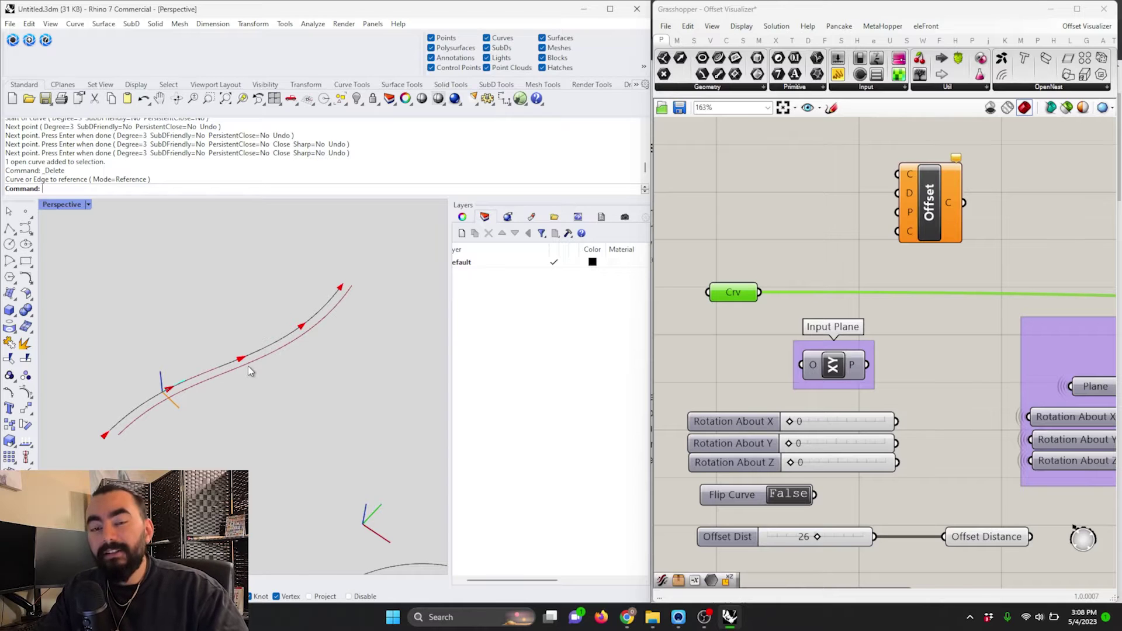
scroll(162, 370, up, 3)
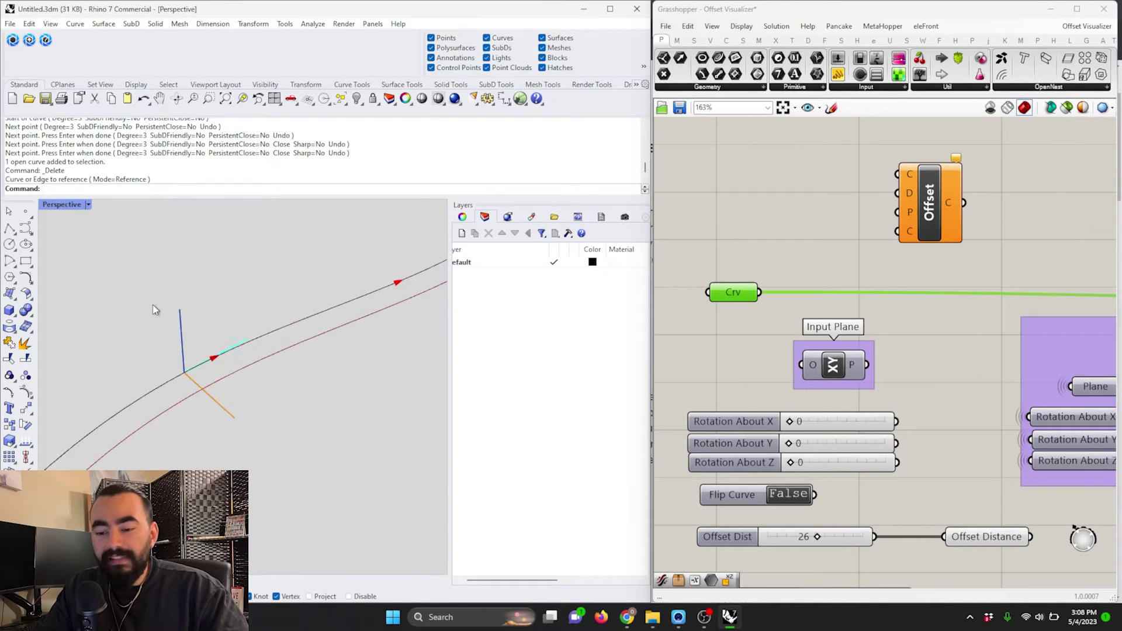
drag(146, 286, 275, 491)
scroll(268, 438, down, 3)
scroll(279, 433, down, 4)
shift+right_drag(275, 417, 215, 416)
scroll(216, 416, up, 5)
click(215, 410)
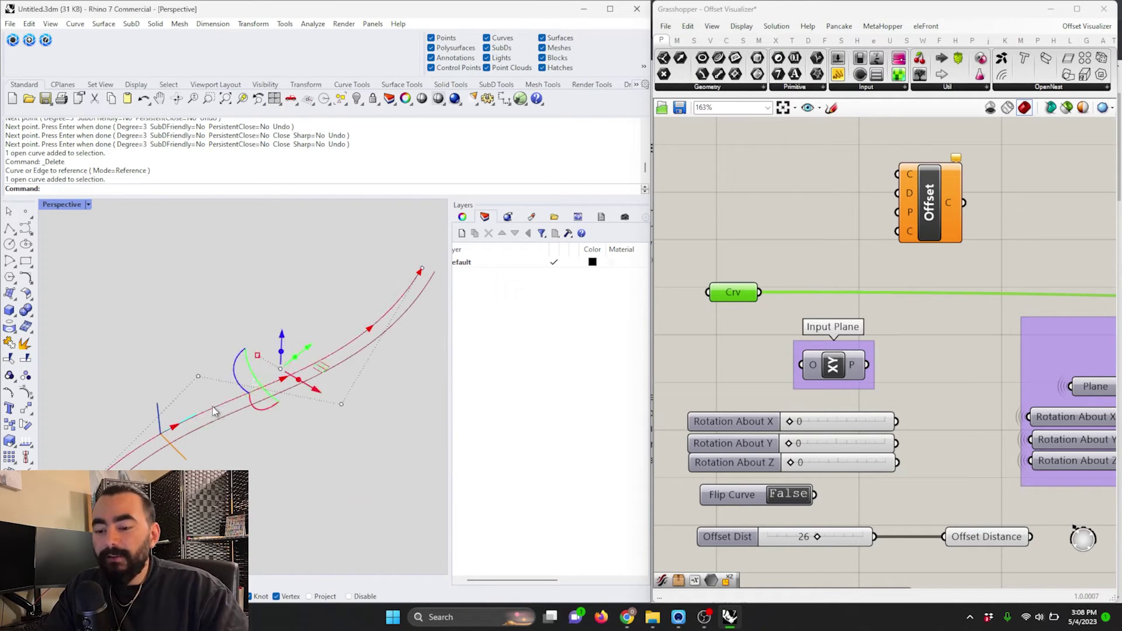
click(233, 412)
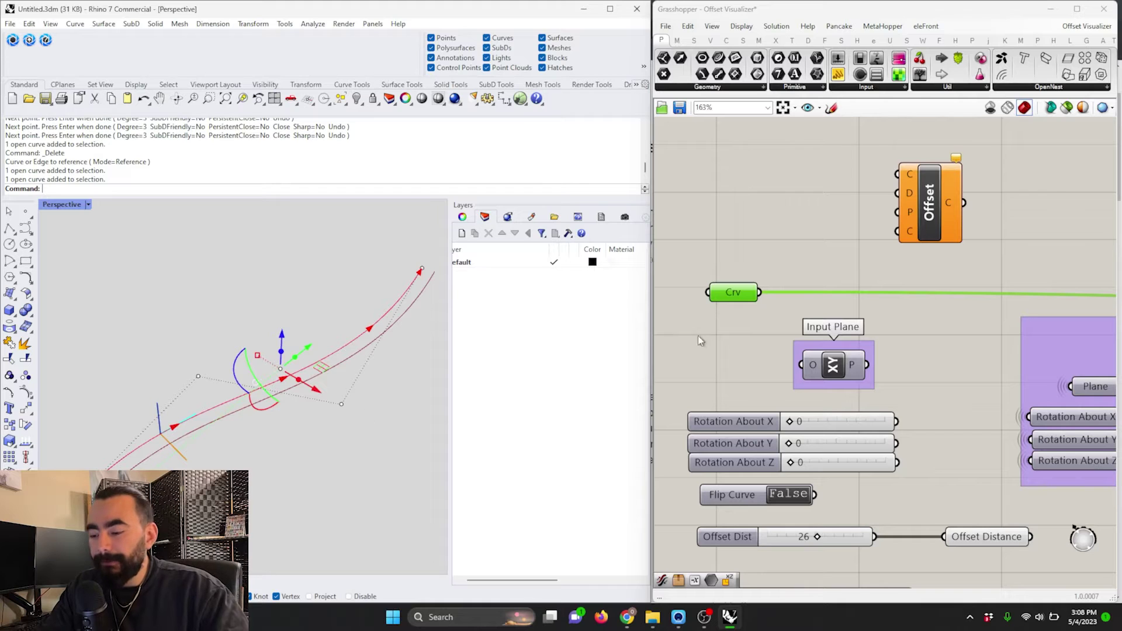
scroll(859, 309, up, 2)
scroll(334, 386, down, 6)
scroll(861, 394, down, 2)
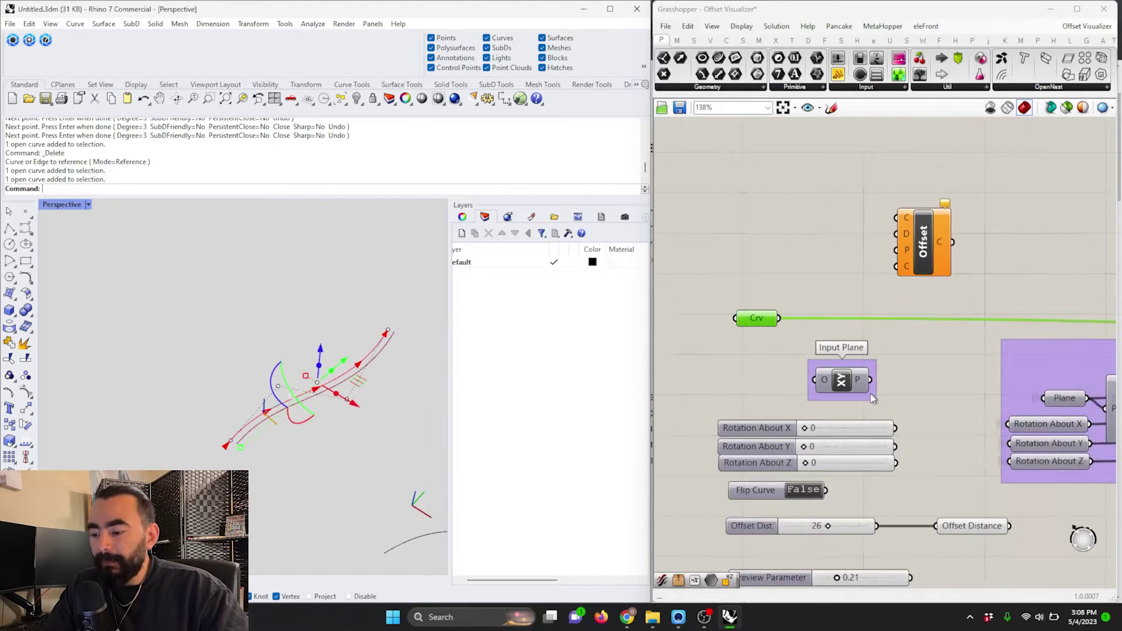
scroll(401, 377, down, 2)
shift+right_drag(401, 376, 360, 381)
scroll(310, 393, up, 3)
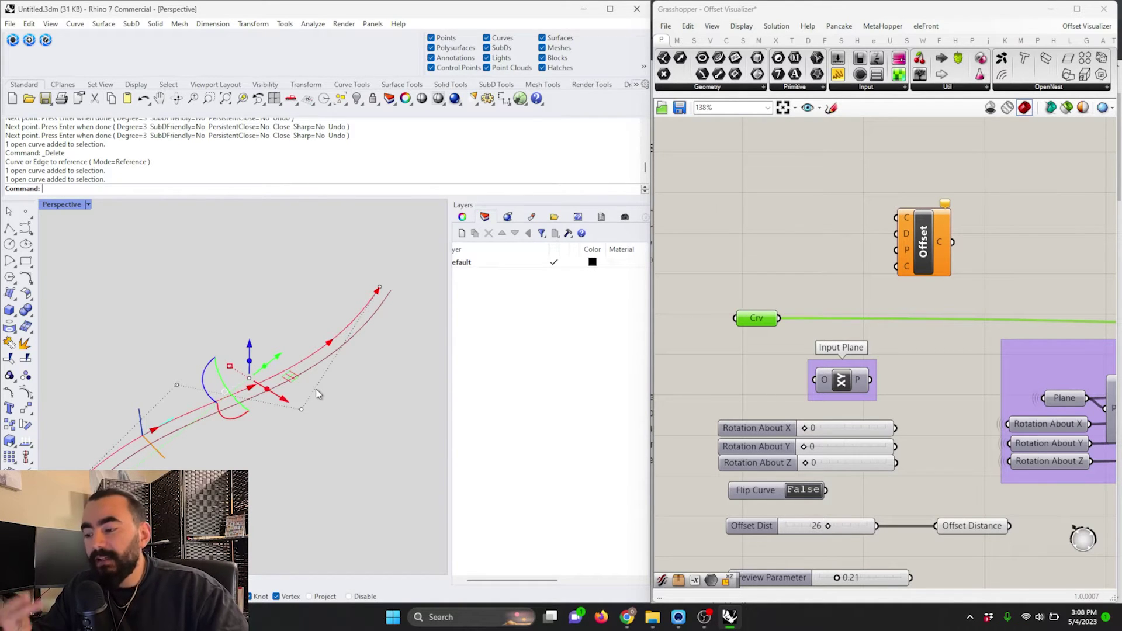
key(Escape)
Set the Flip Curve toggle to True.
right_drag(846, 483, 863, 414)
click(775, 423)
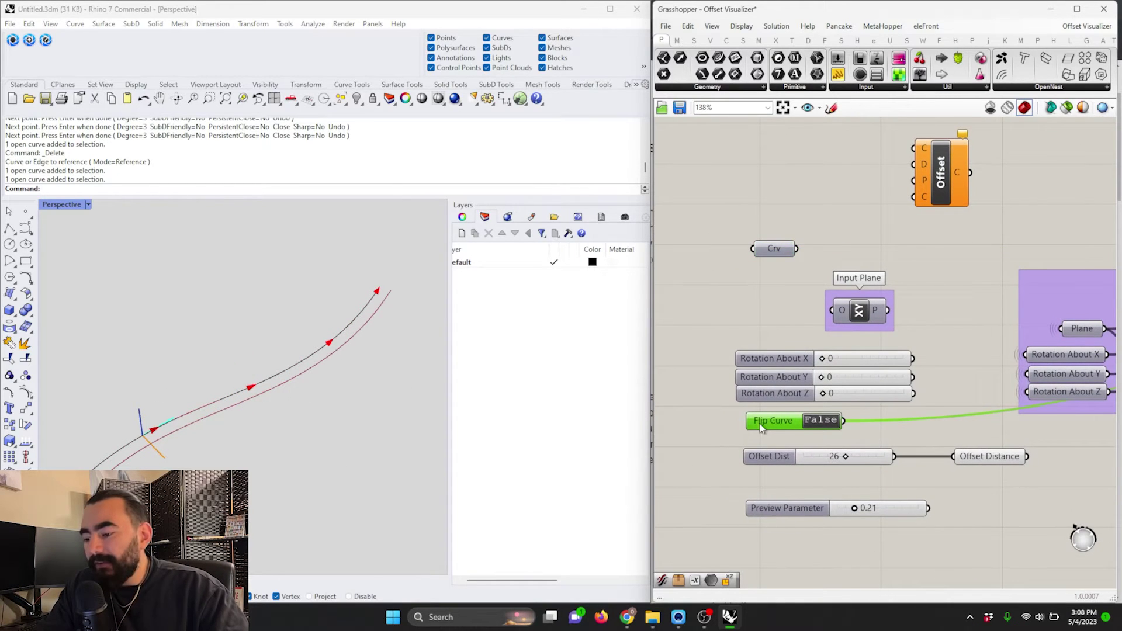
click(827, 425)
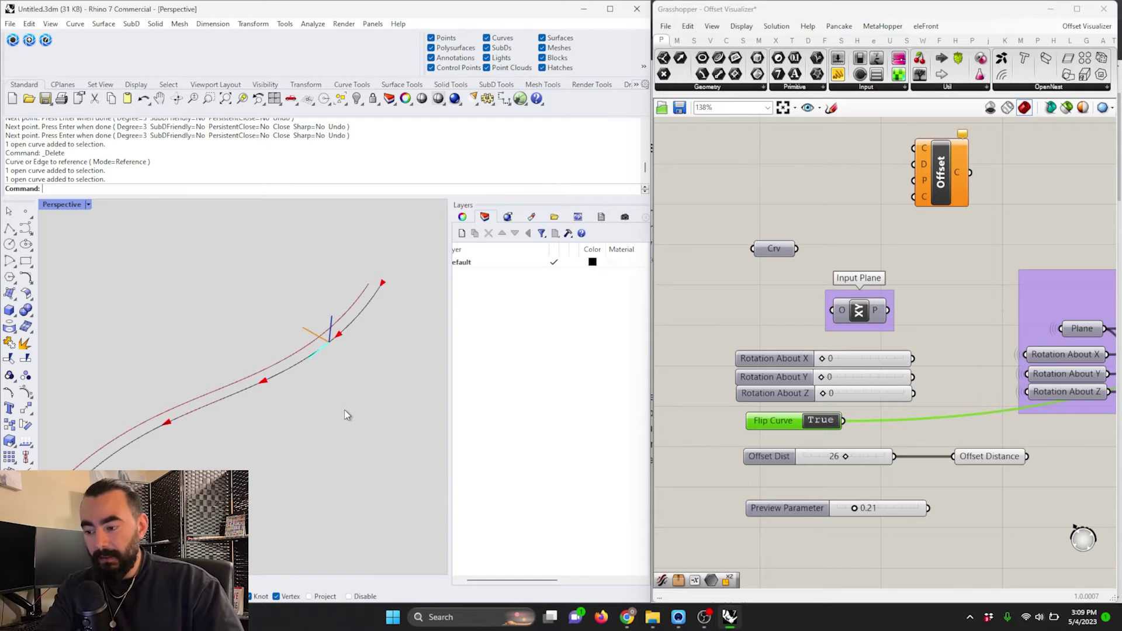
Check the Input Plane component and examine the offset direction vectors on the flipped curve.
click(876, 323)
click(570, 292)
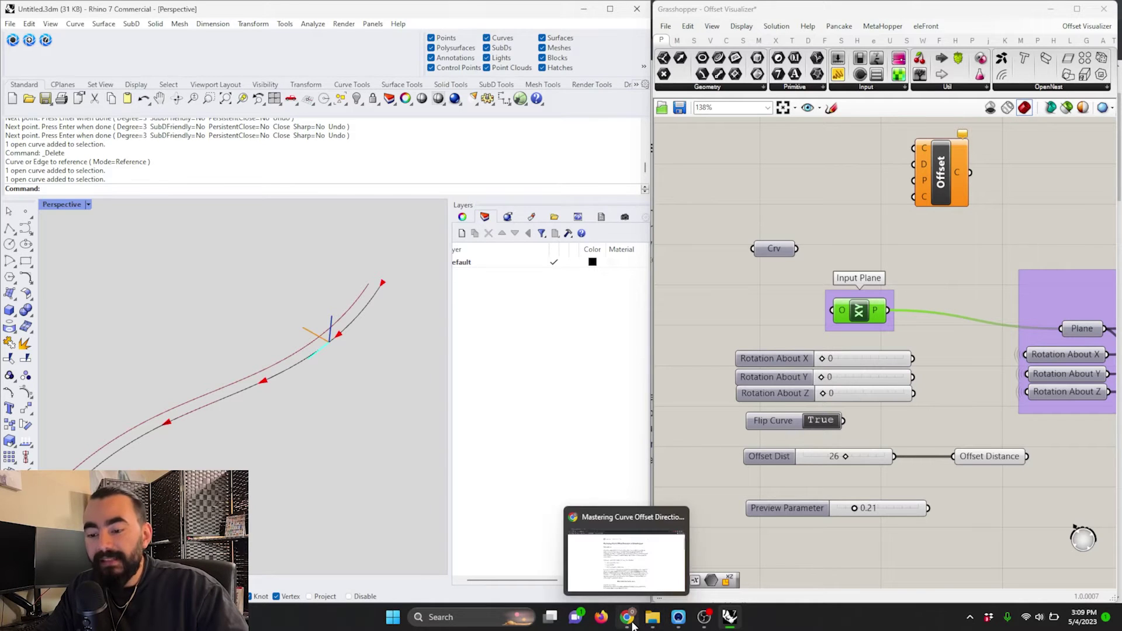
scroll(268, 455, down, 4)
scroll(273, 390, up, 5)
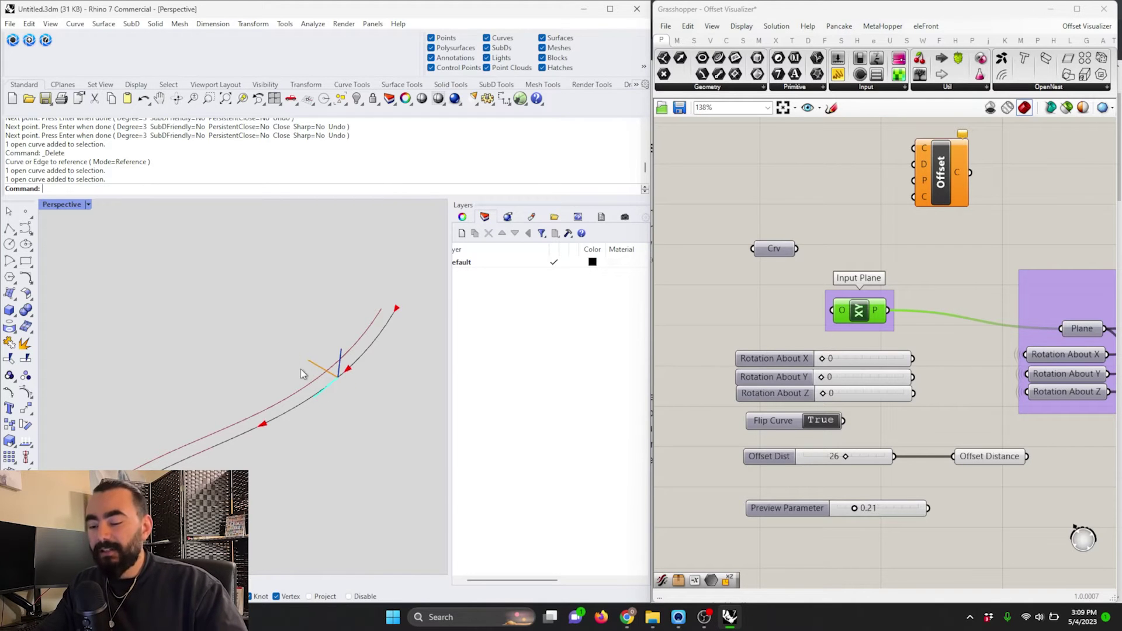
scroll(325, 383, down, 12)
scroll(345, 425, up, 3)
scroll(345, 430, up, 4)
Switch to the article in Chrome and highlight the sentence about constraining the Curve Direction (Variable 2).
click(626, 617)
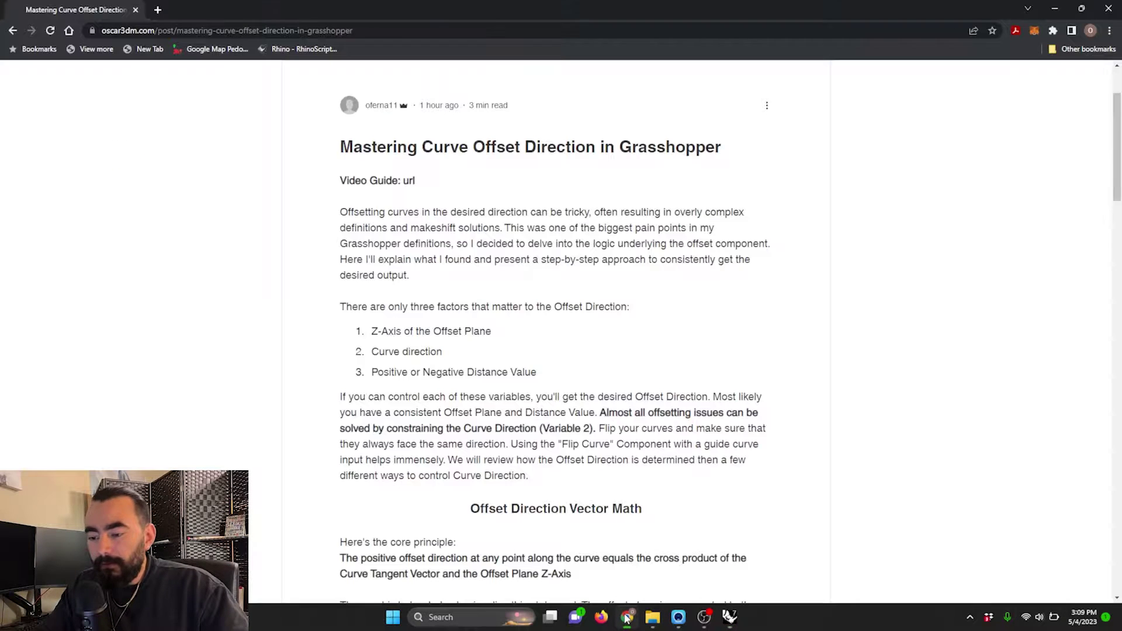
scroll(537, 304, down, 5)
scroll(554, 259, up, 1)
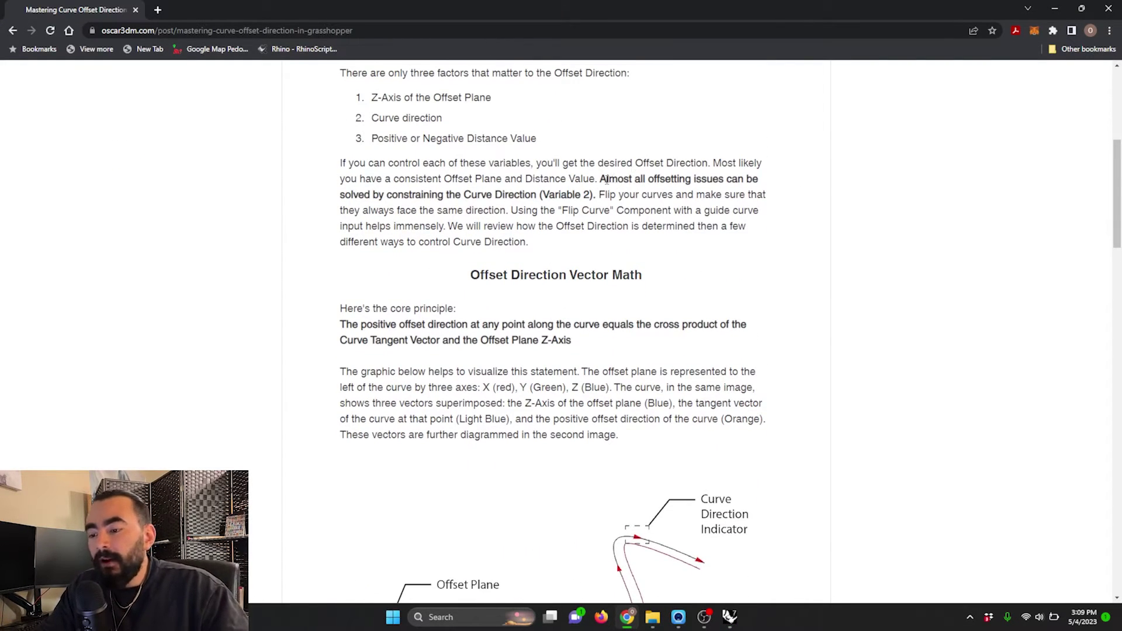
mouse_move(602, 185)
mouse_down()
mouse_move(632, 196)
mouse_move(575, 197)
mouse_move(589, 212)
mouse_move(597, 194)
mouse_up()
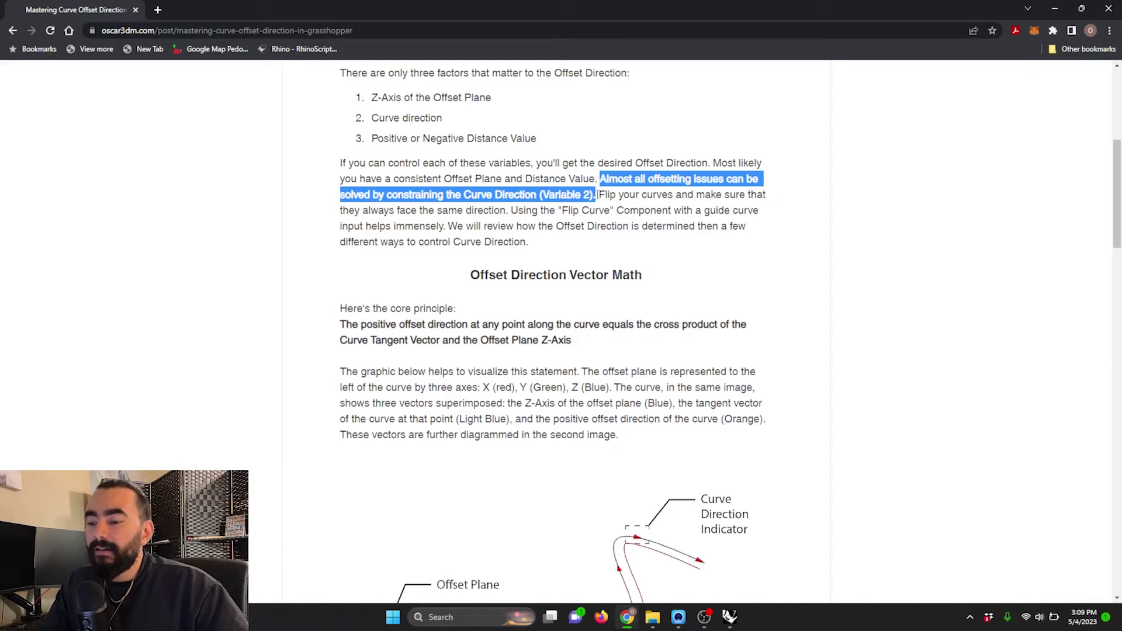
click(603, 301)
Read the Offset Direction Vector Math section and examine its offset plane and direction vector diagrams.
scroll(517, 289, down, 2)
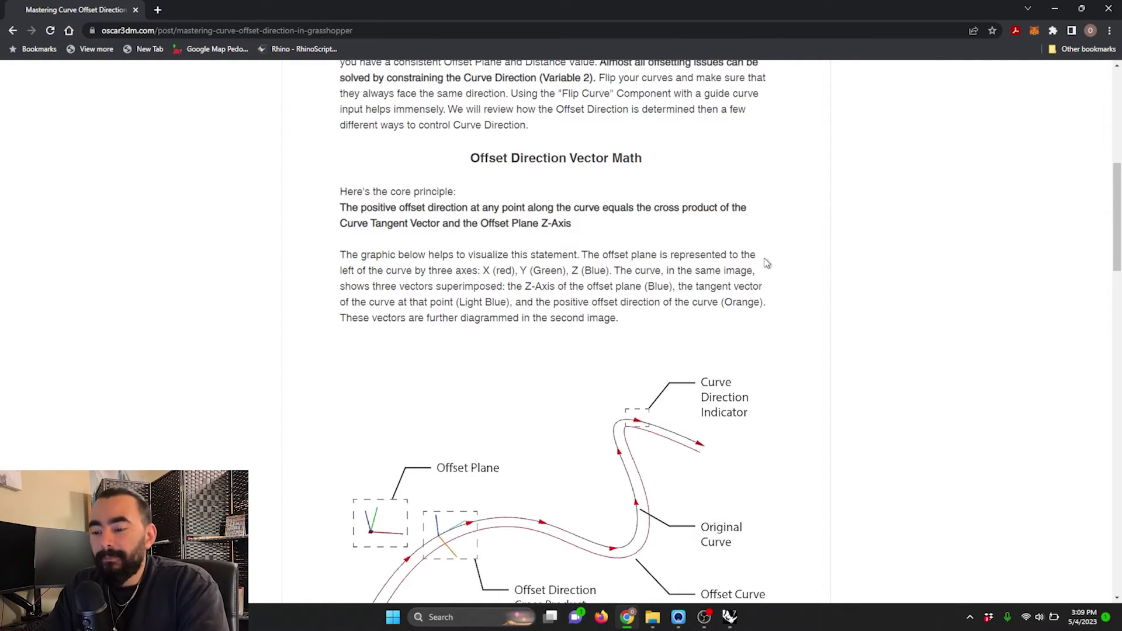
scroll(809, 231, down, 4)
scroll(638, 219, down, 1)
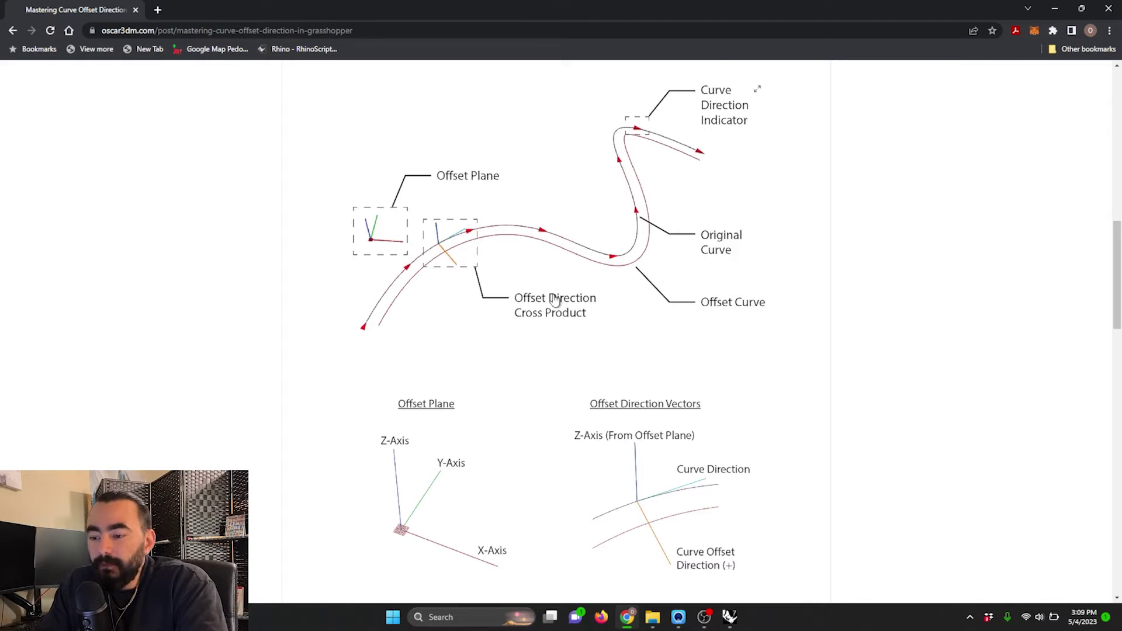
scroll(555, 299, down, 2)
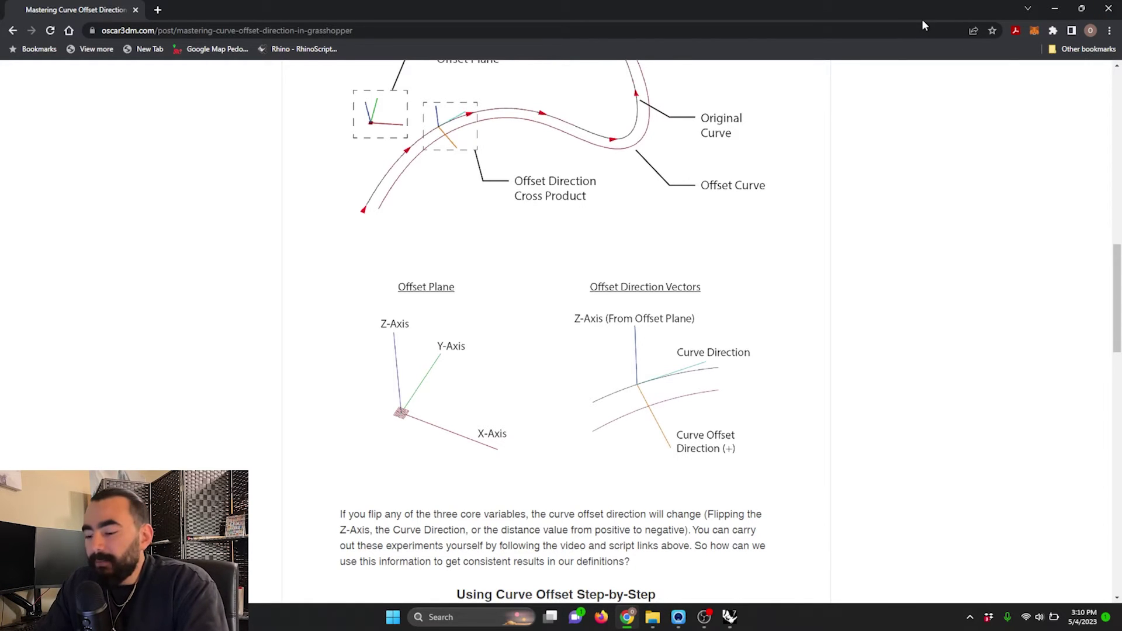
Switch back to Rhino and Grasshopper and examine the offset direction vectors on the flipped curve.
key(alt+Tab)
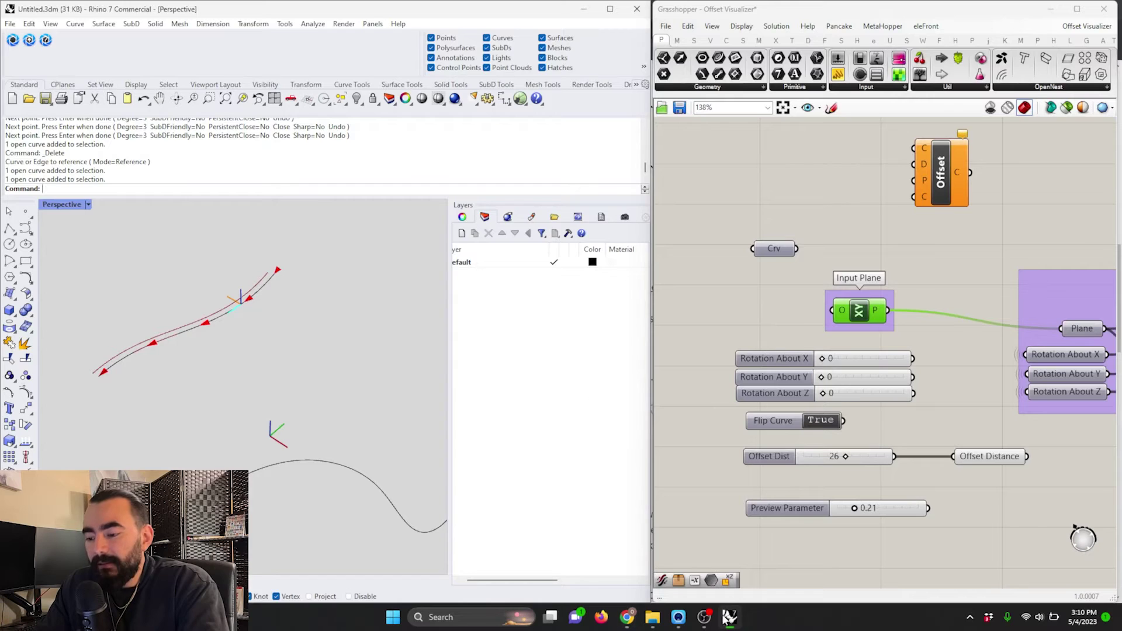
scroll(274, 367, down, 7)
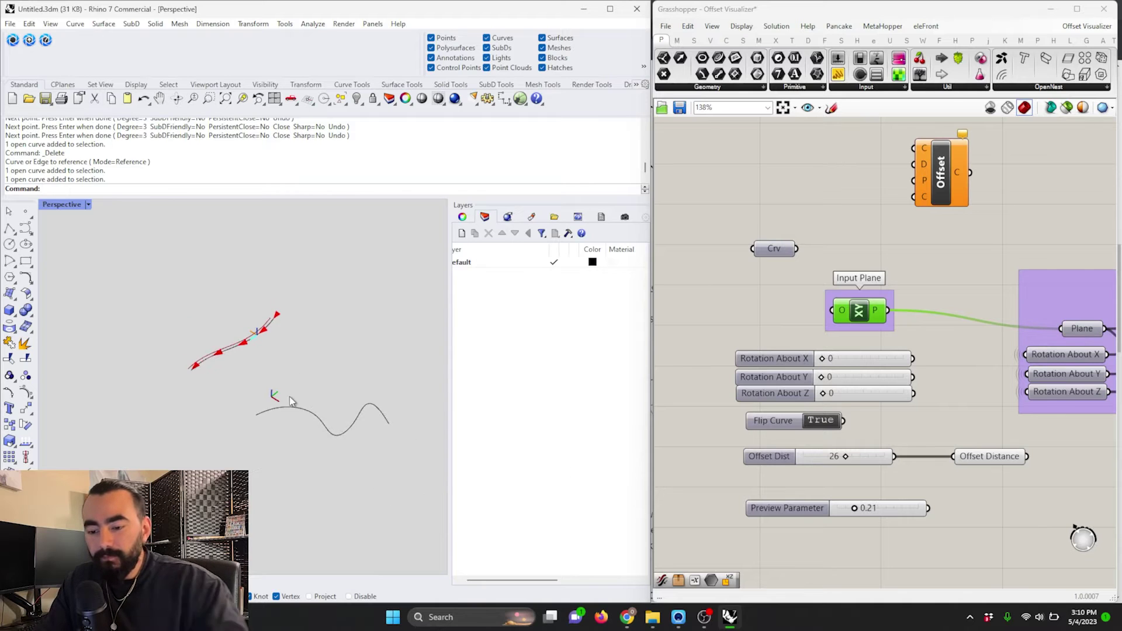
scroll(275, 367, up, 4)
scroll(267, 367, up, 2)
scroll(264, 358, down, 2)
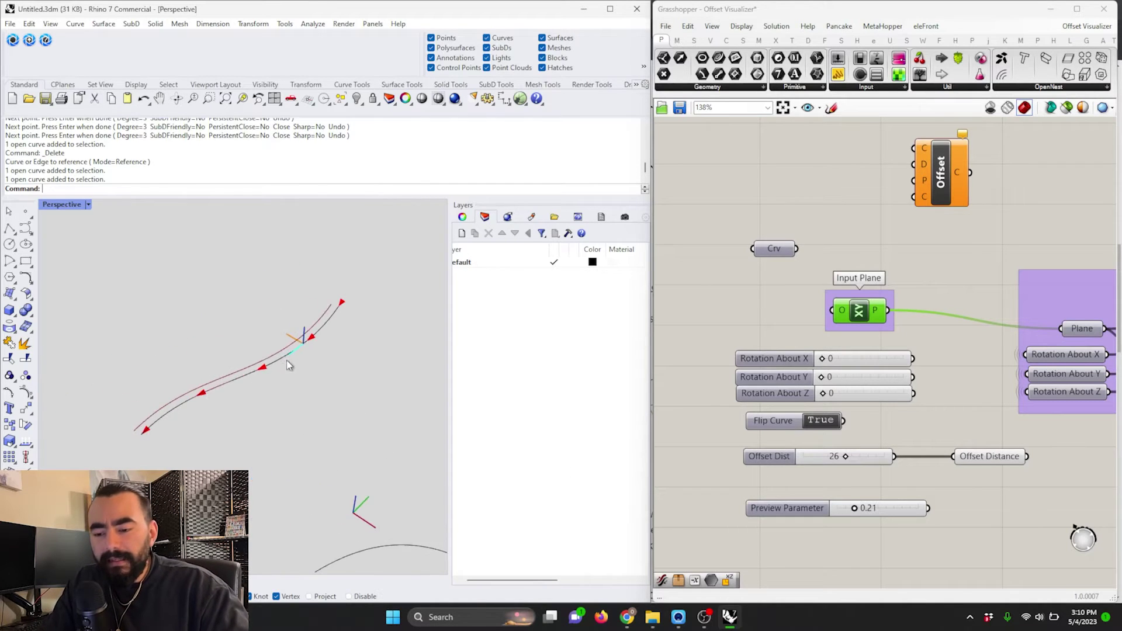
scroll(265, 351, up, 2)
scroll(291, 358, down, 1)
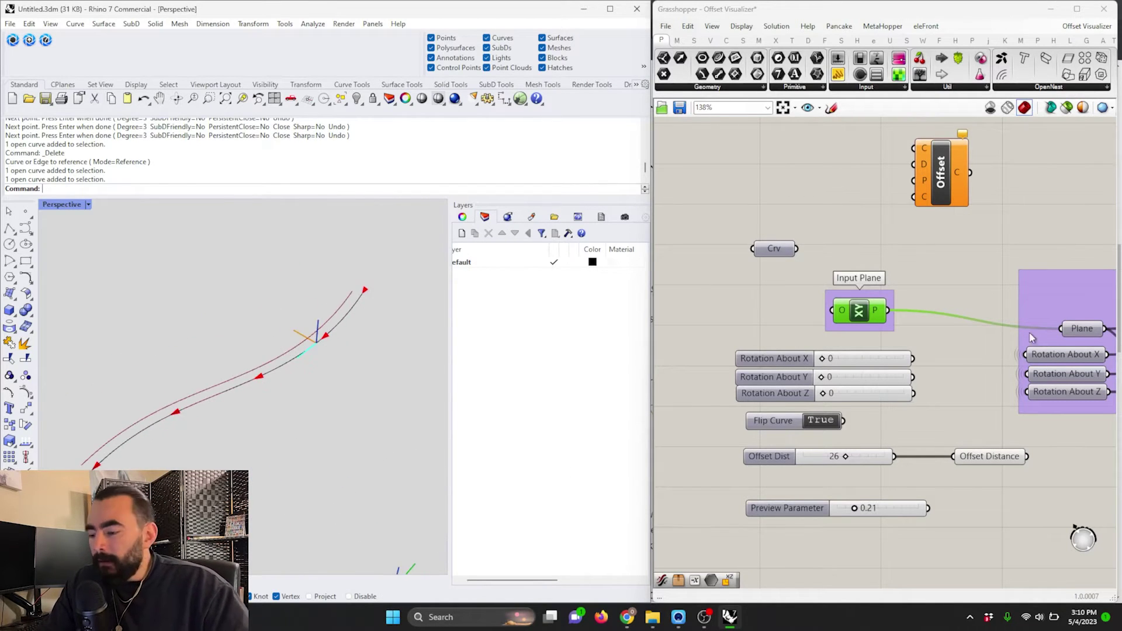
Set the Flip Curve toggle to False and inspect the Z-axis, curve direction and offset vectors on the curve.
scroll(920, 359, down, 2)
scroll(919, 360, up, 3)
double_click(880, 398)
scroll(149, 420, up, 3)
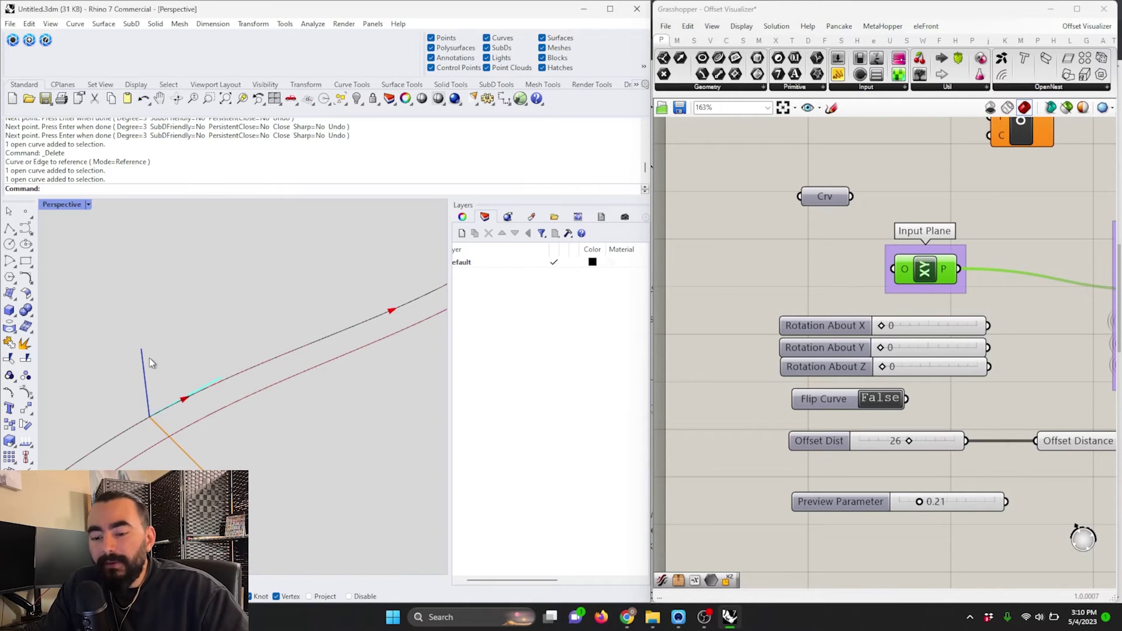
scroll(266, 412, down, 4)
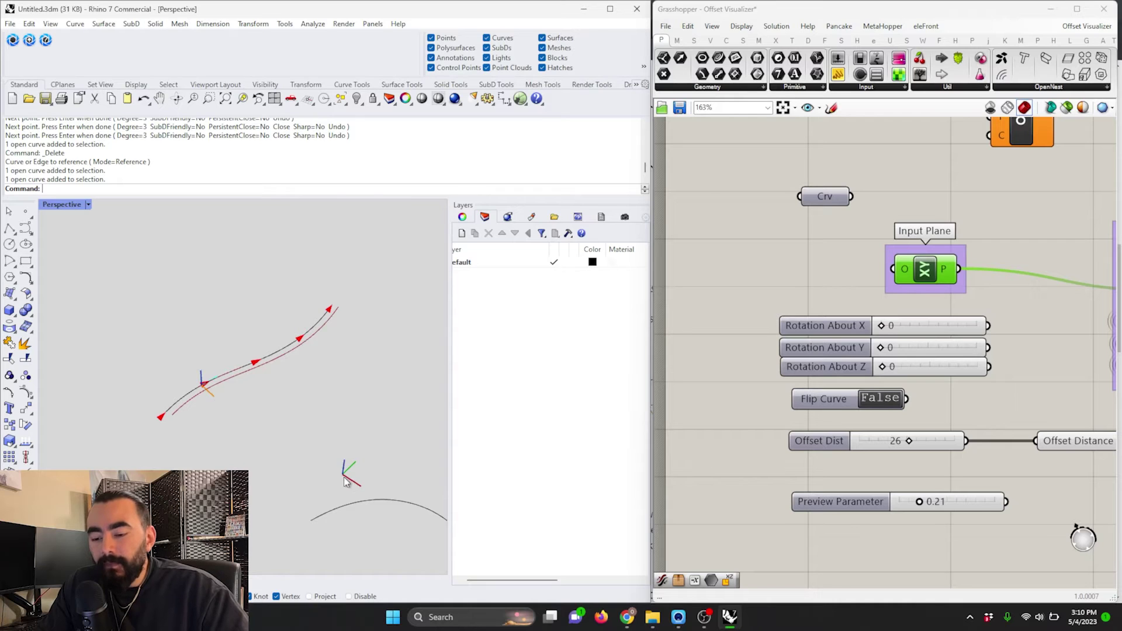
scroll(193, 385, up, 5)
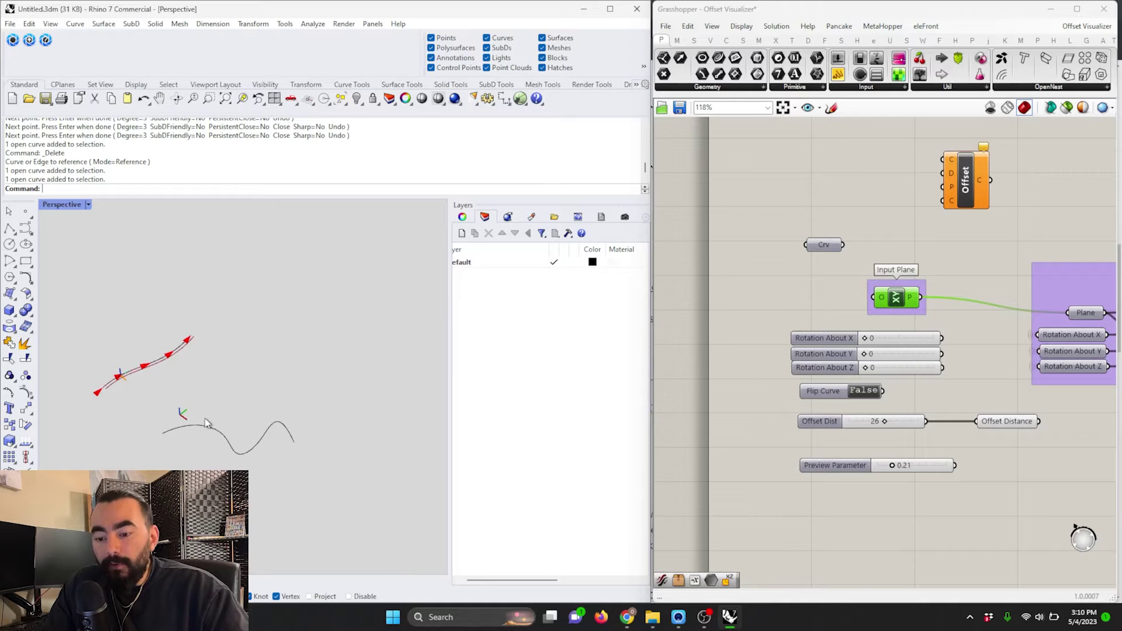
scroll(210, 421, up, 3)
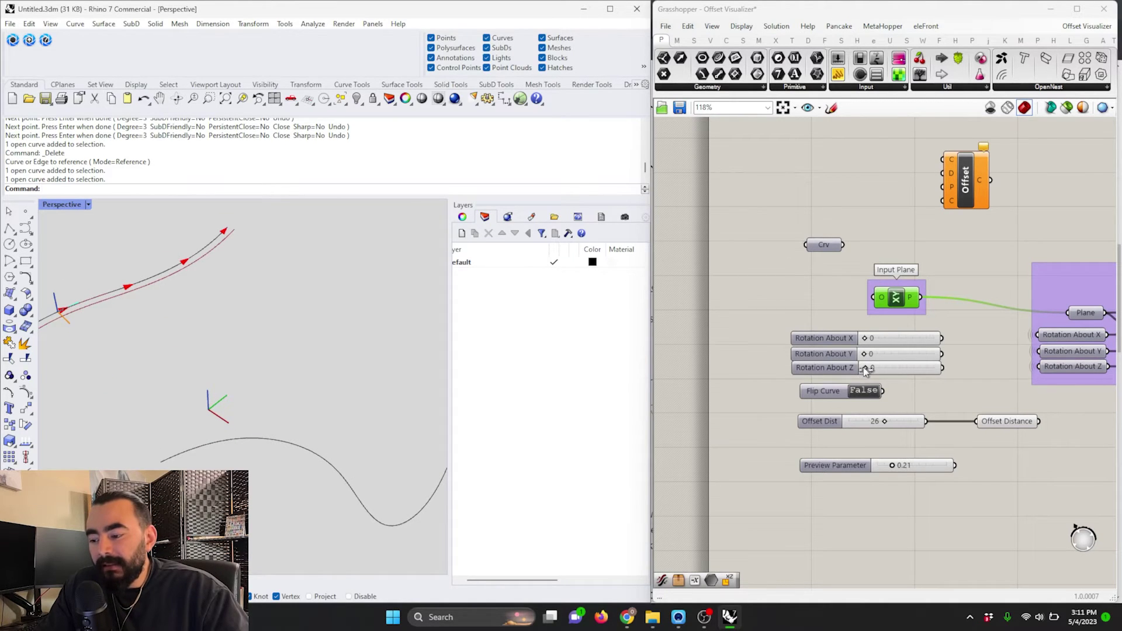
Raise the Rotation About X slider to 365 and widen the Perspective viewport to show the offset plane beside the curve.
mouse_move(865, 369)
mouse_down()
mouse_move(926, 367)
mouse_move(871, 366)
mouse_move(880, 360)
mouse_move(877, 375)
mouse_move(854, 373)
mouse_up()
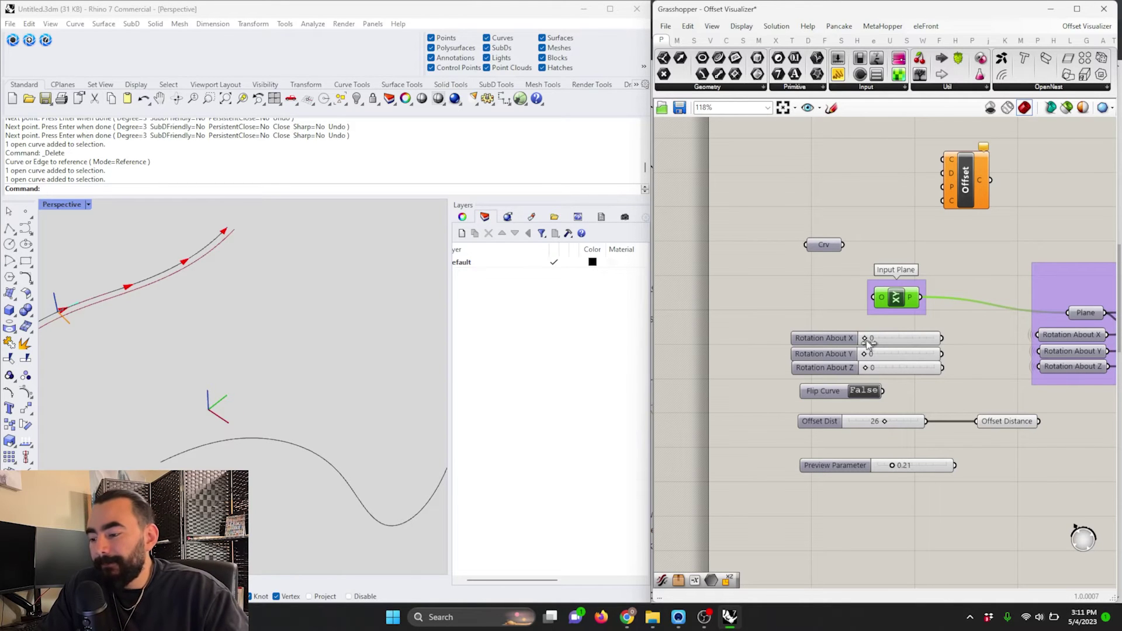
drag(866, 341, 892, 346)
click(328, 295)
shift+right_drag(198, 306, 300, 327)
scroll(278, 346, up, 2)
drag(450, 368, 611, 374)
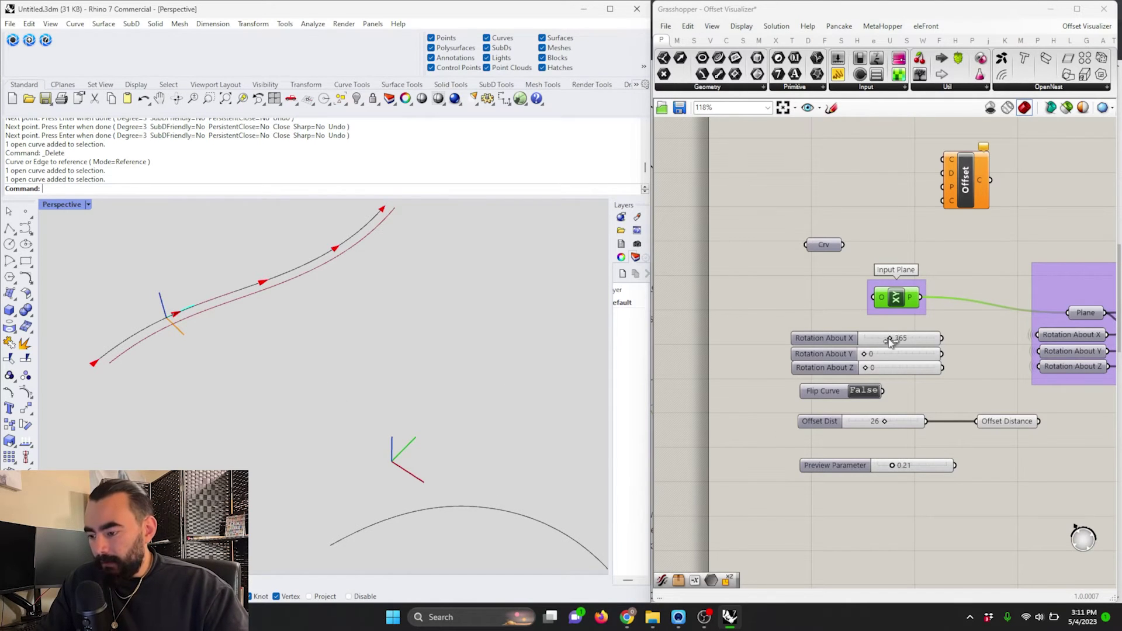
Set Rotation About X to 416, inspect the tilted offset from several angles, and return the rotation to 0.
mouse_move(889, 340)
mouse_down()
mouse_move(878, 345)
mouse_move(896, 352)
mouse_up()
right_drag(283, 296, 360, 340)
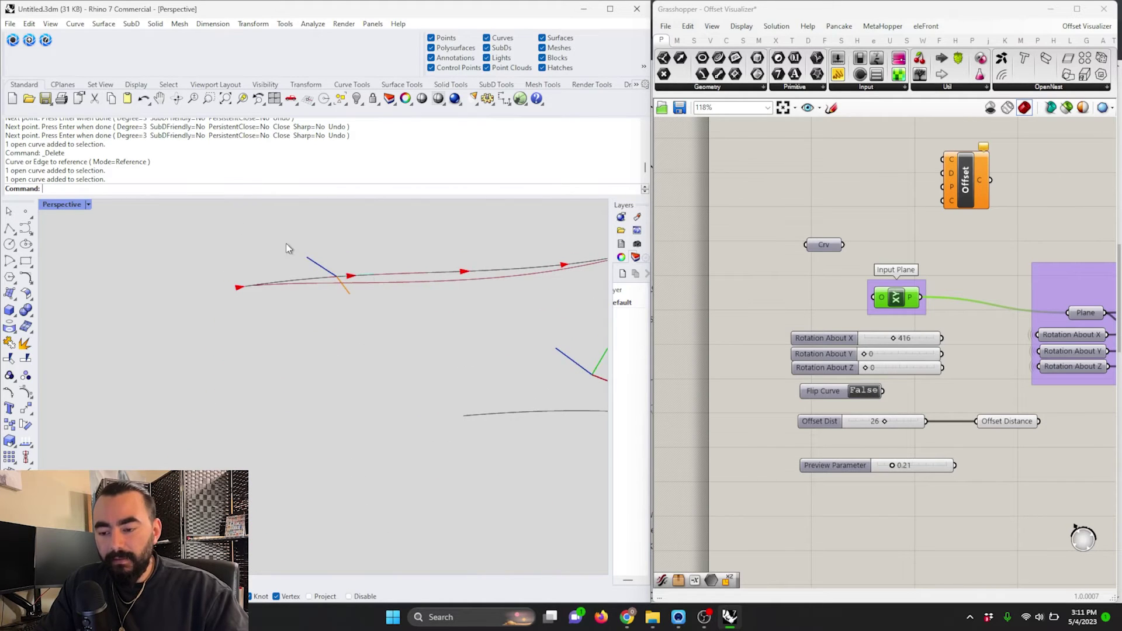
right_drag(303, 254, 393, 351)
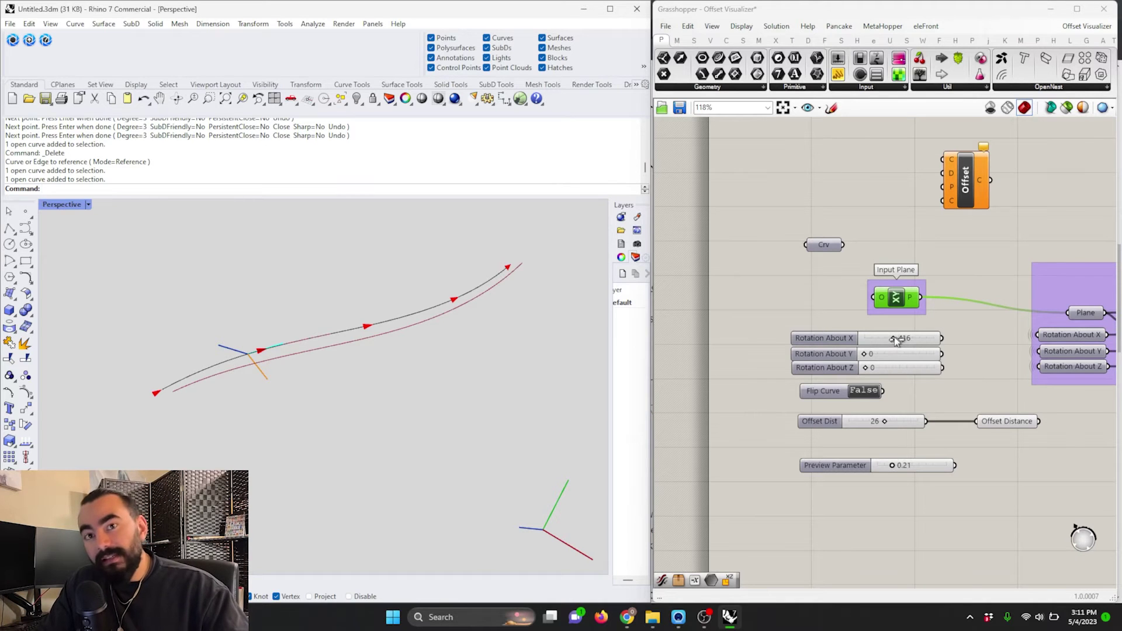
drag(896, 340, 860, 369)
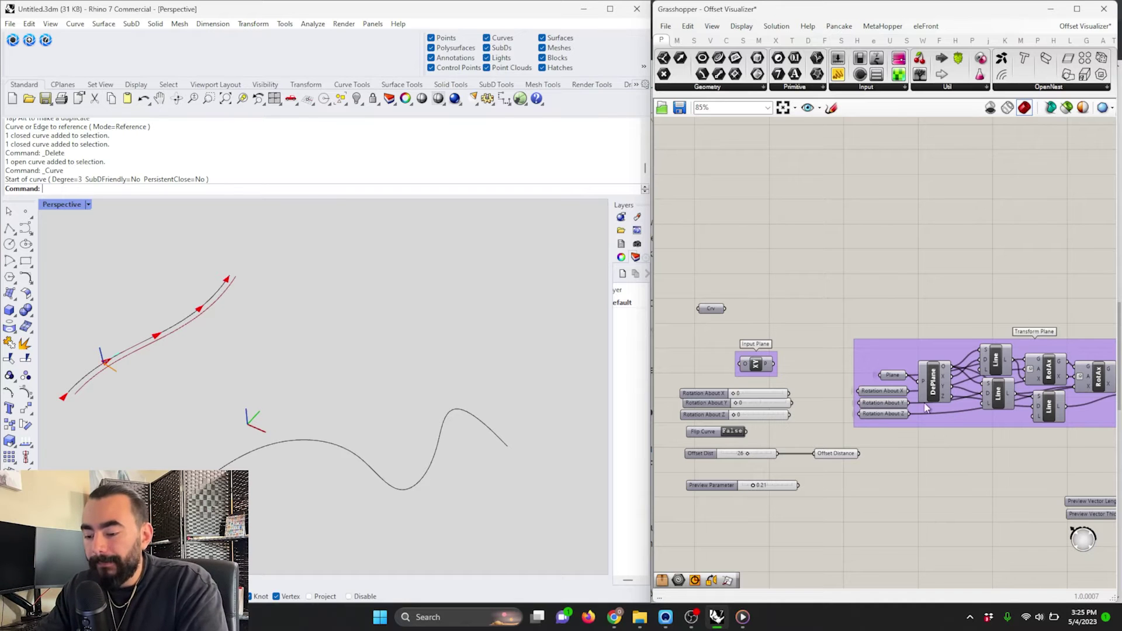
Switch to the article in Chrome and read the Using Curve Offset Step-by-Step list, ending back in Grasshopper.
click(622, 616)
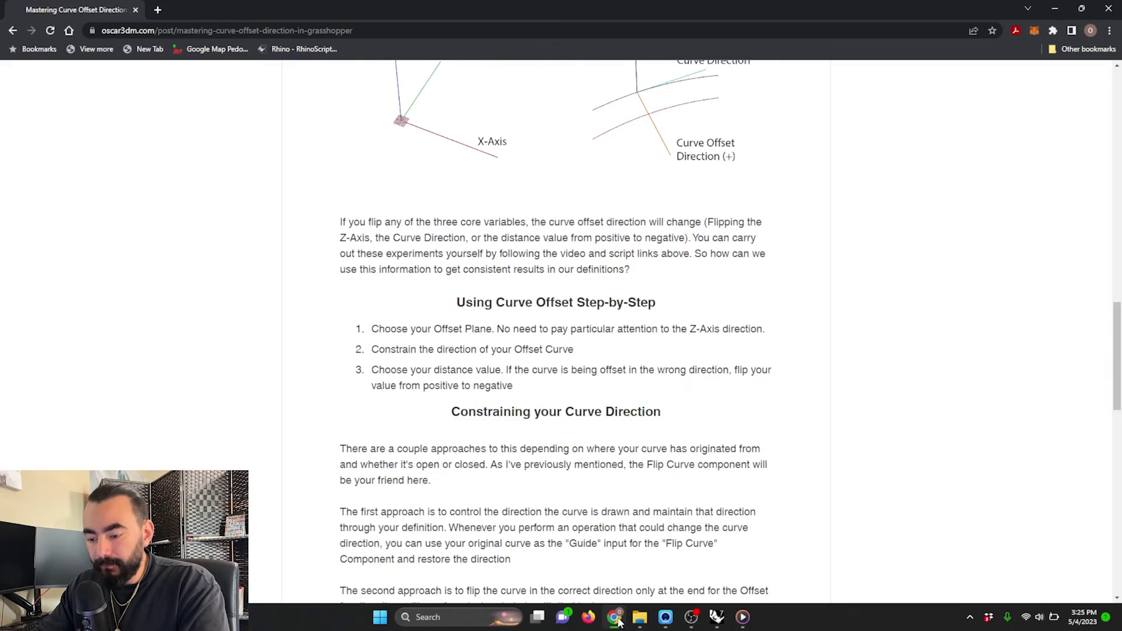
scroll(626, 462, up, 2)
scroll(624, 461, down, 1)
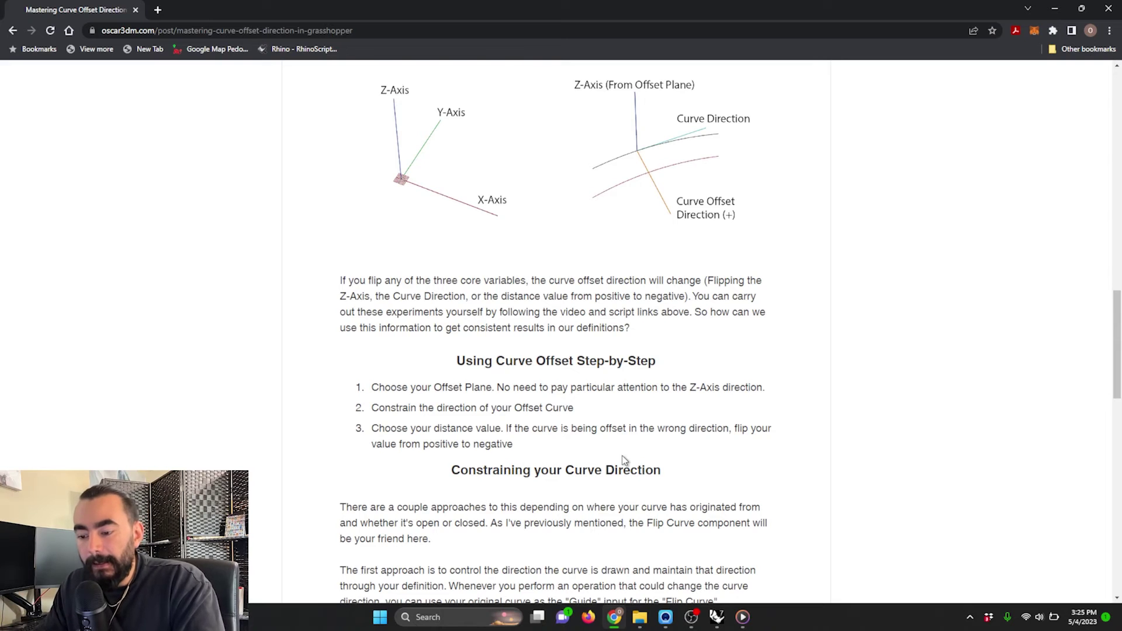
click(1054, 8)
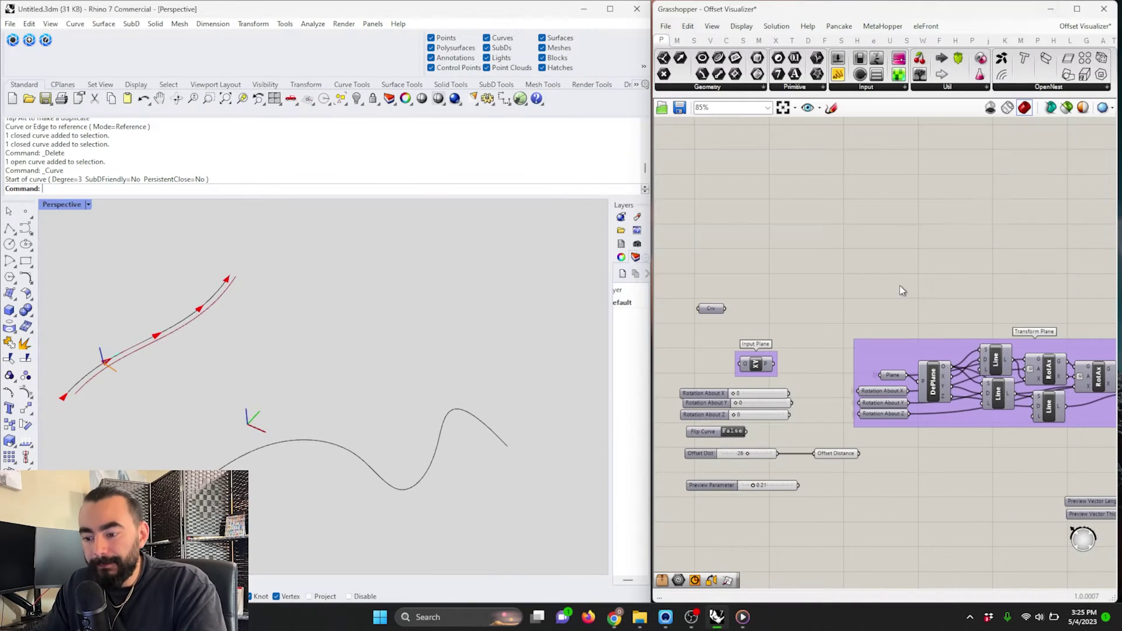
Open the Flip Curve Methods definition and copy the Method 1 - Open Curve group.
click(1084, 26)
click(1071, 154)
scroll(970, 221, down, 4)
right_drag(948, 233, 931, 275)
scroll(931, 256, up, 3)
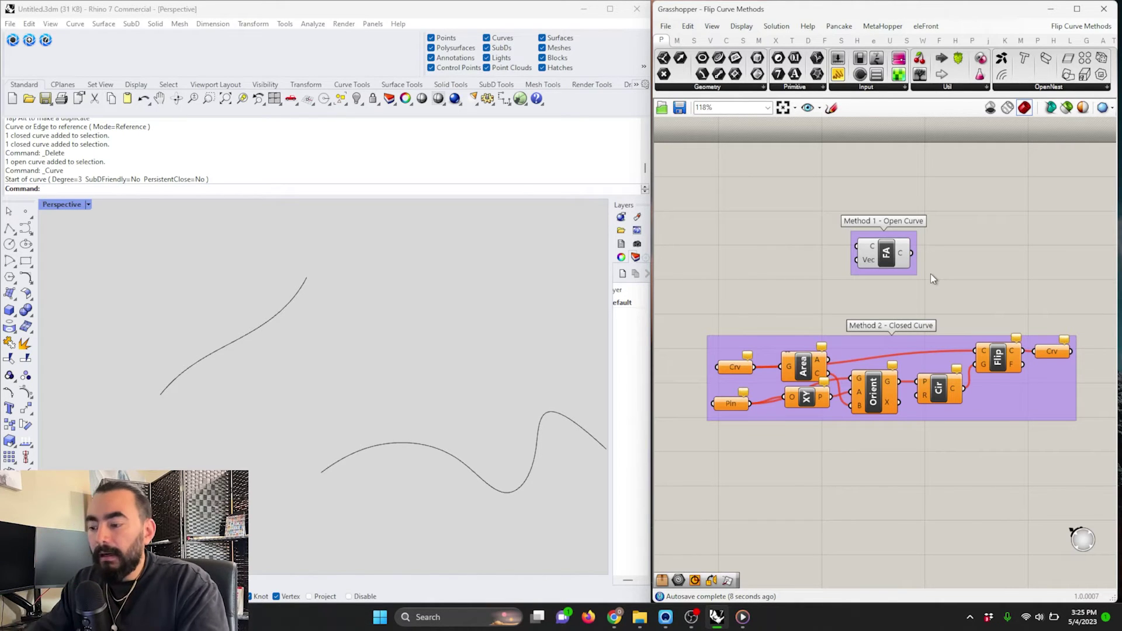
drag(963, 310, 778, 205)
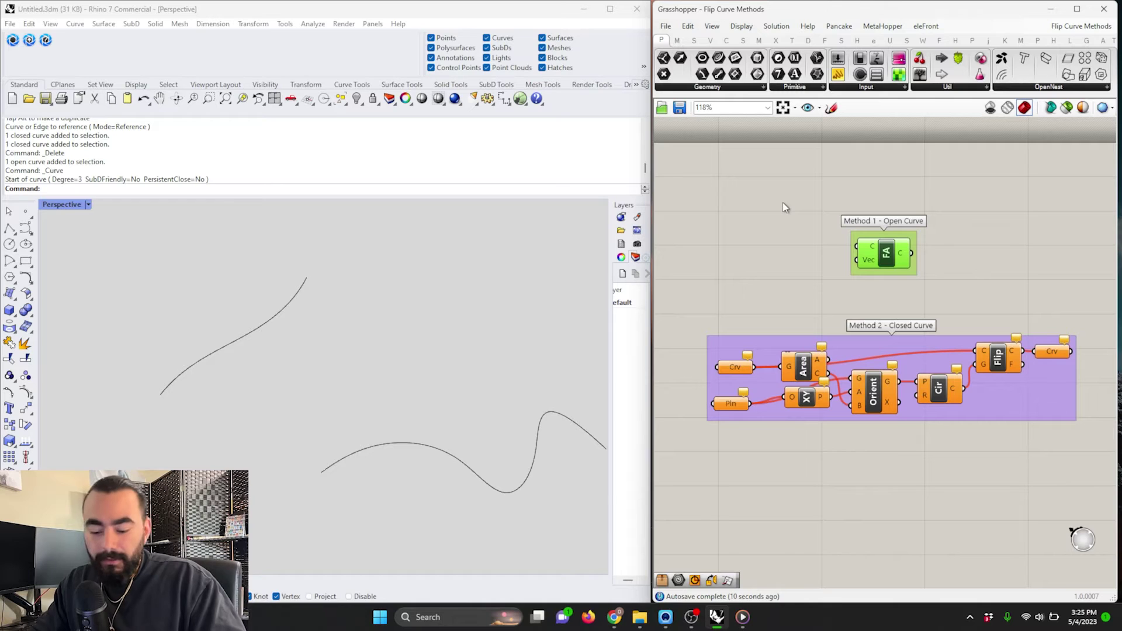
click(977, 282)
Return to the Offset Visualizer definition and select the referenced open curve in the Perspective viewport.
click(1081, 25)
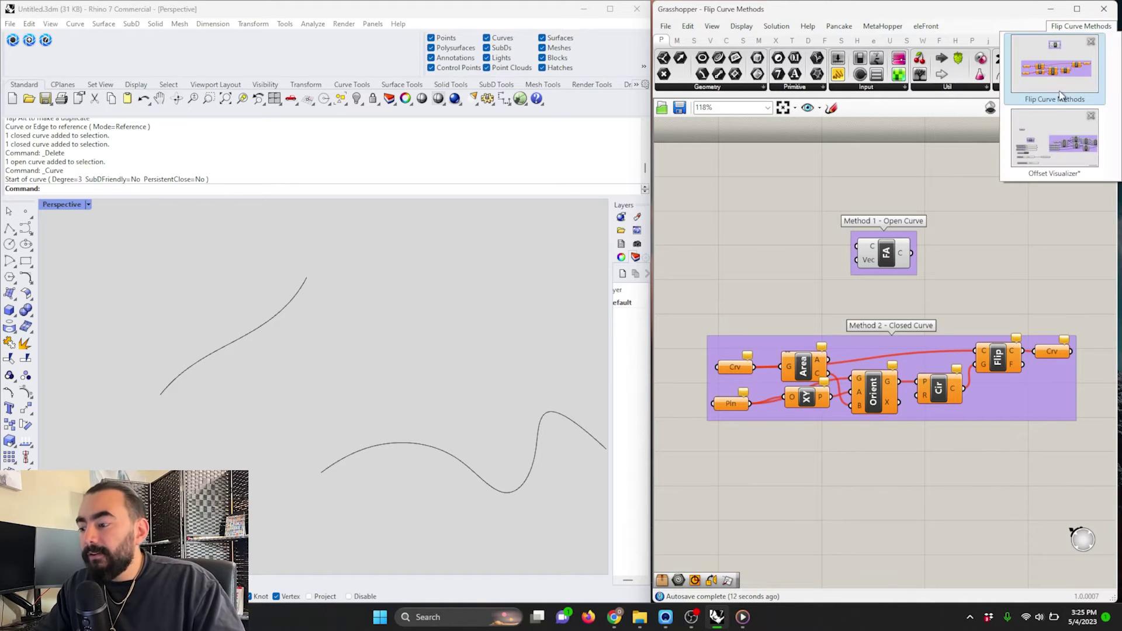
click(1055, 145)
scroll(257, 332, up, 4)
scroll(241, 337, down, 2)
click(232, 346)
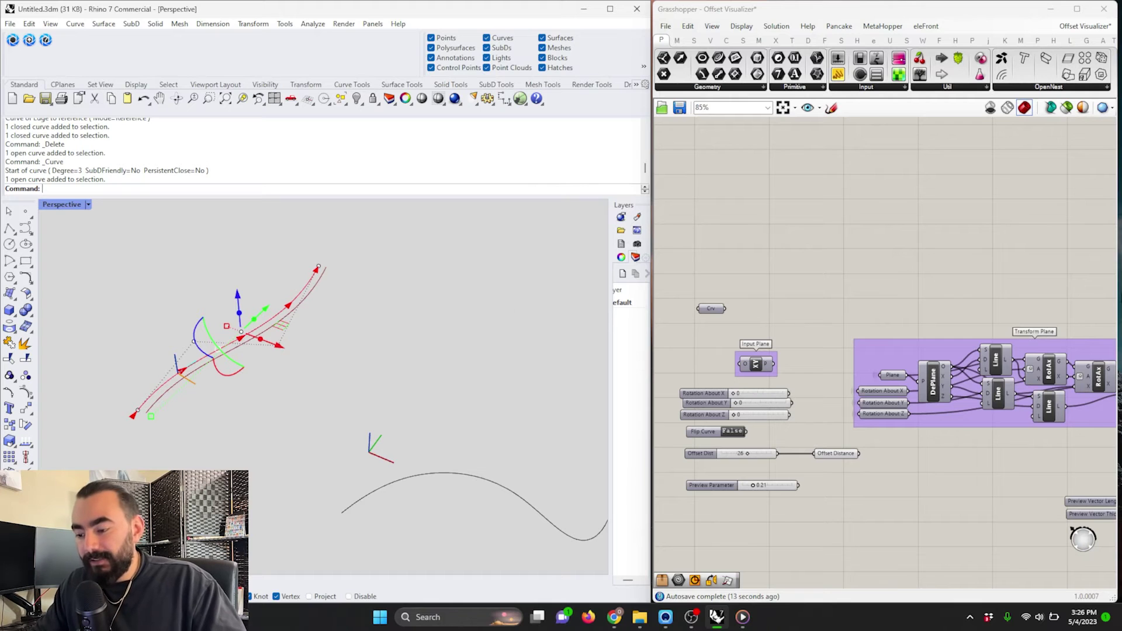
Paste the Method 1 - Open Curve group and place it just above the Crv parameter's wire.
scroll(735, 252, up, 1)
right_drag(732, 267, 759, 290)
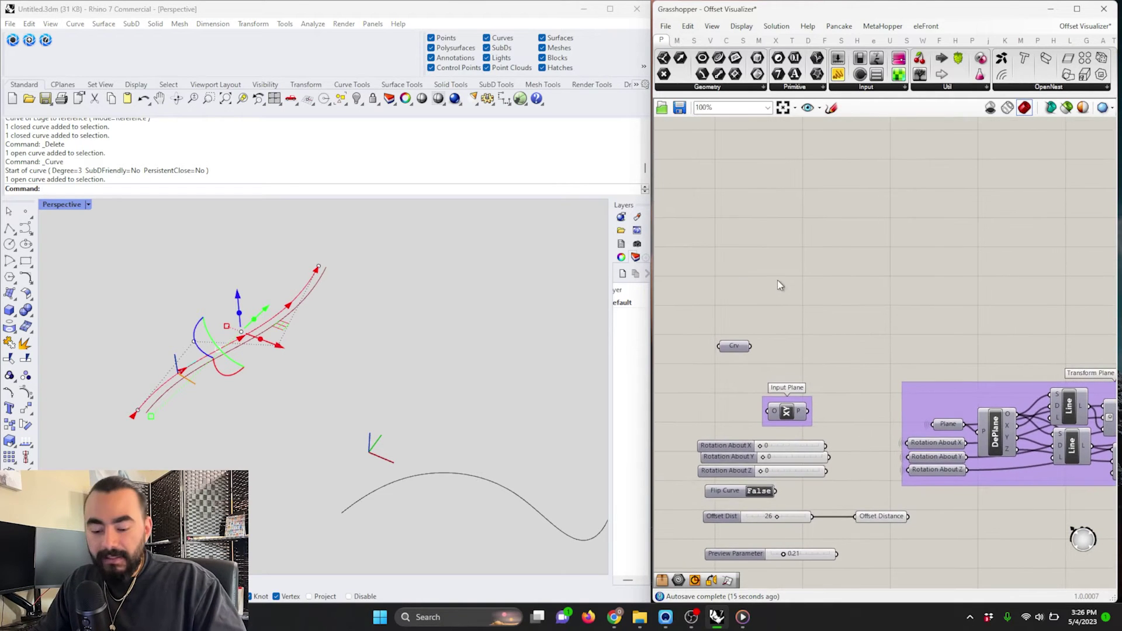
key(ctrl+v)
drag(882, 365, 832, 321)
scroll(831, 321, up, 2)
right_drag(830, 338, 875, 349)
Insert a duplicate Crv parameter between the original Crv and its downstream connections.
click(746, 390)
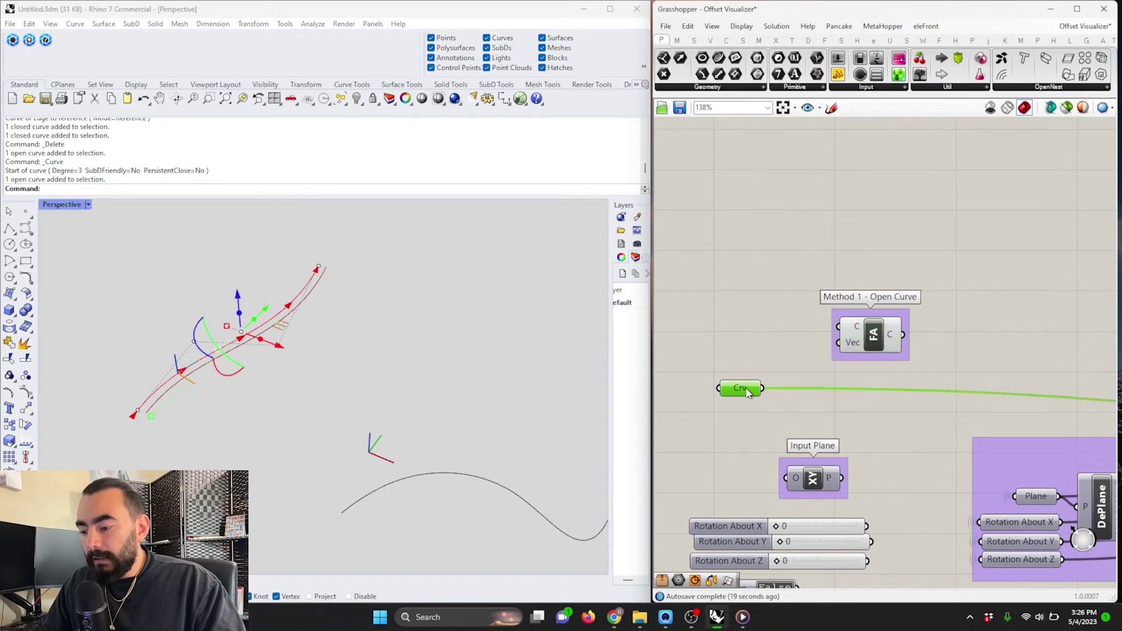
alt+drag(775, 393, 945, 406)
scroll(937, 372, down, 1)
click(776, 391)
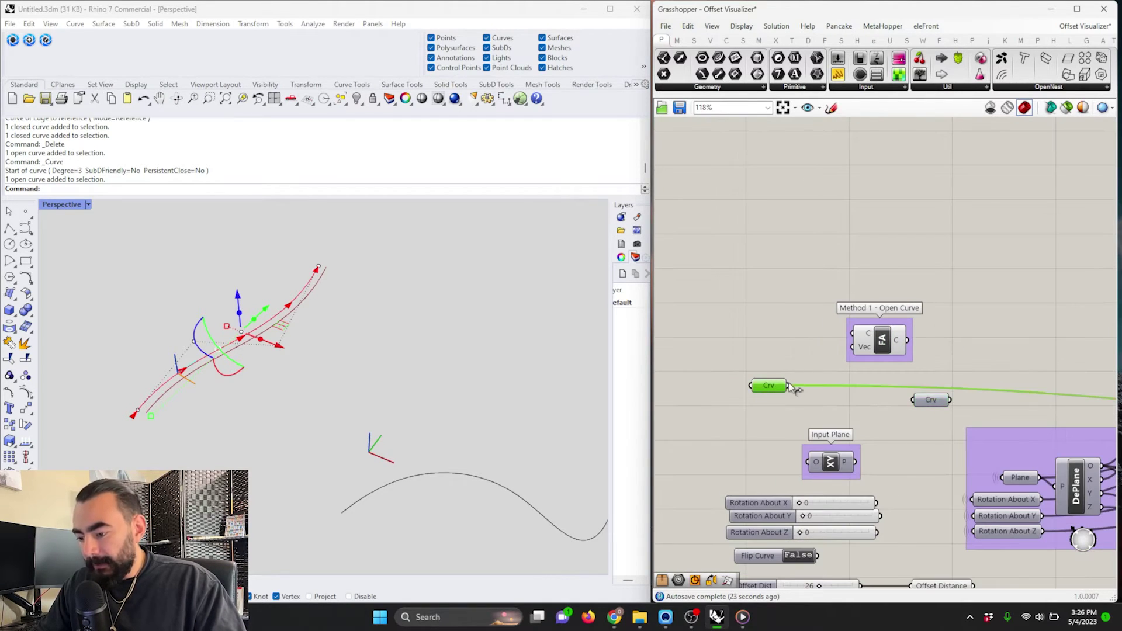
ctrl+shift+drag(789, 386, 951, 400)
drag(788, 385, 957, 393)
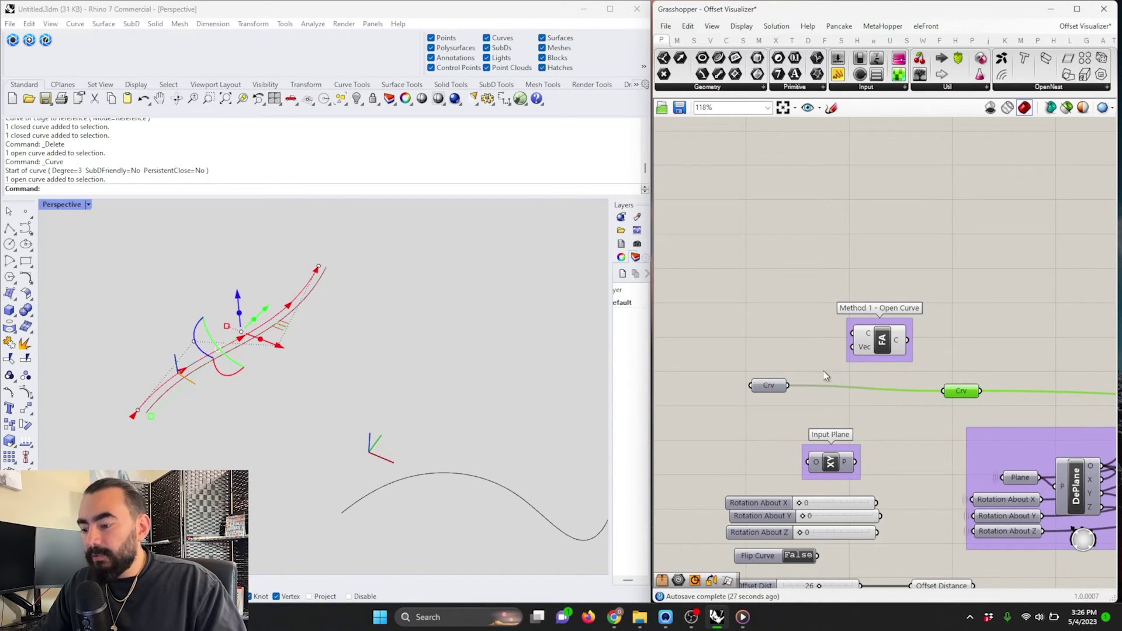
click(779, 386)
click(956, 394)
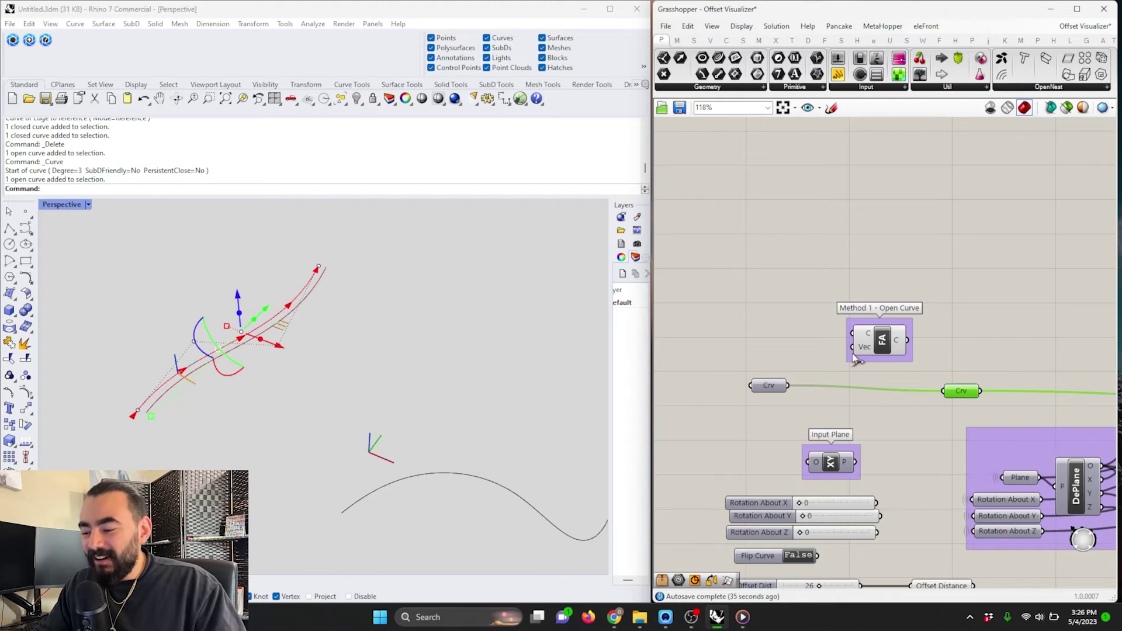
Connect the original Crv to the FA cluster's C input and add a Unit Y component beside it.
drag(789, 386, 853, 334)
double_click(757, 294)
text(unit y)
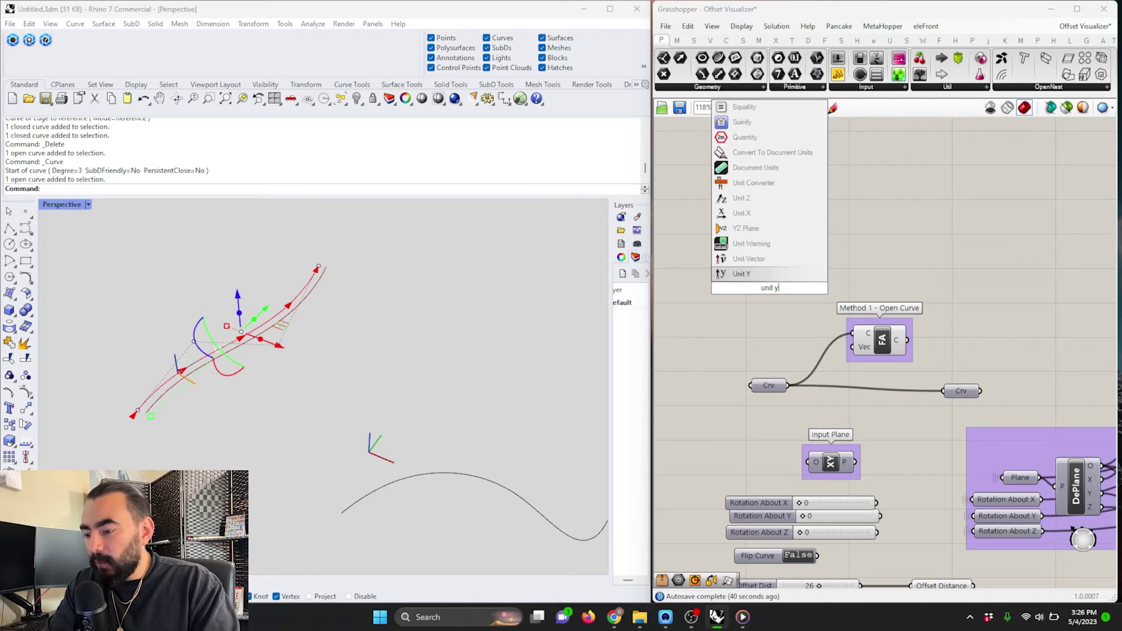
key(Return)
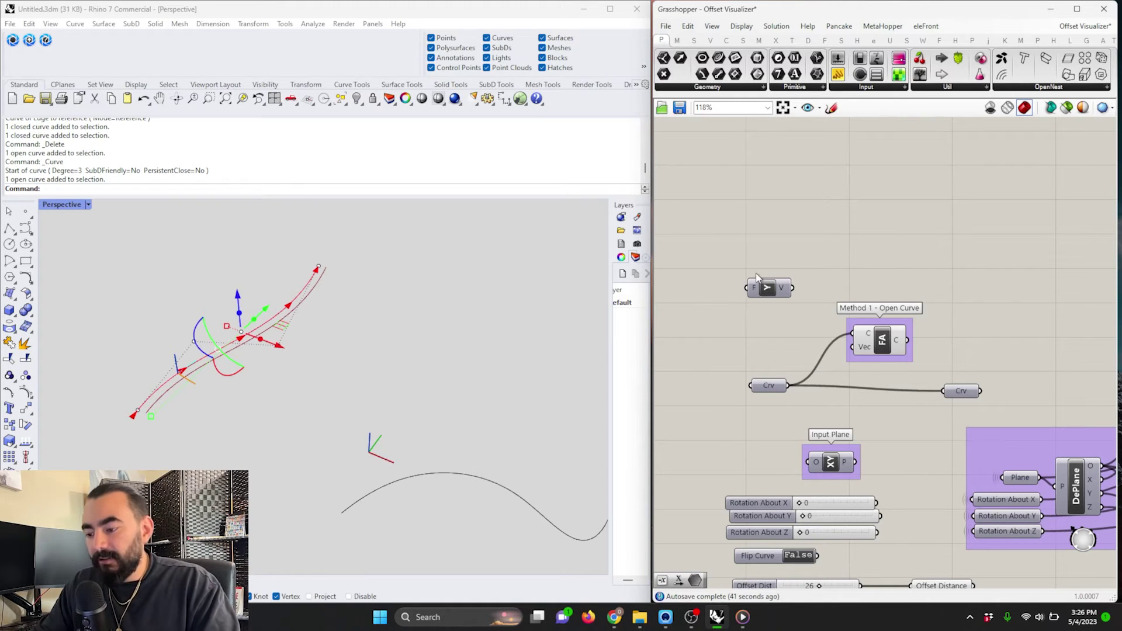
drag(764, 294, 735, 332)
Add a Negative component and route the Unit Y vector through it into the FA cluster's Vec input.
double_click(822, 302)
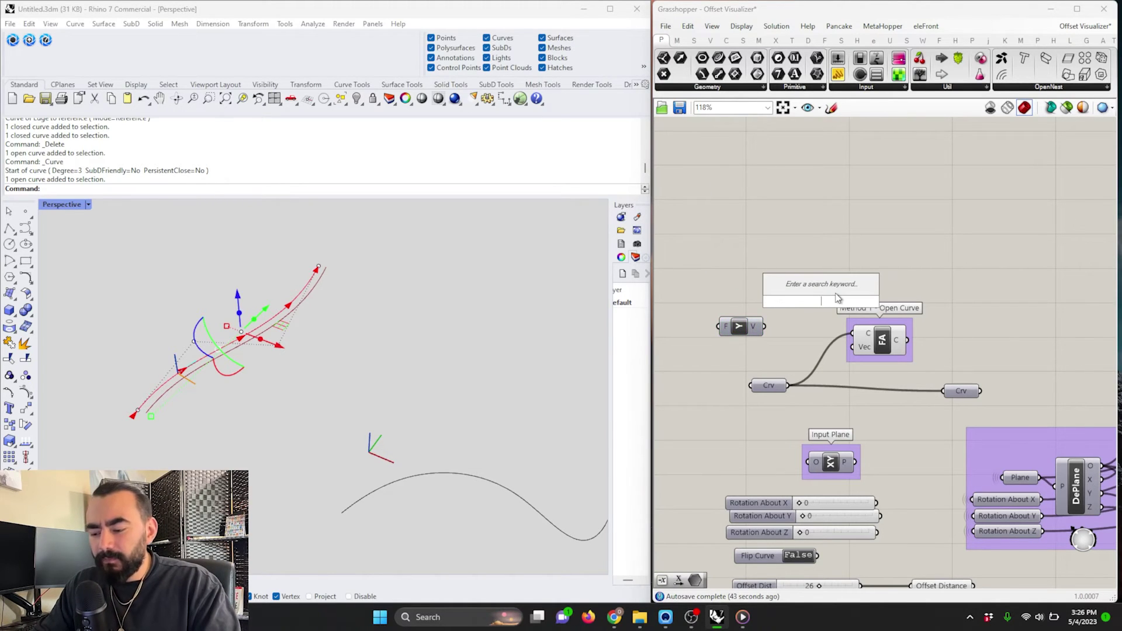
text(neg)
key(Return)
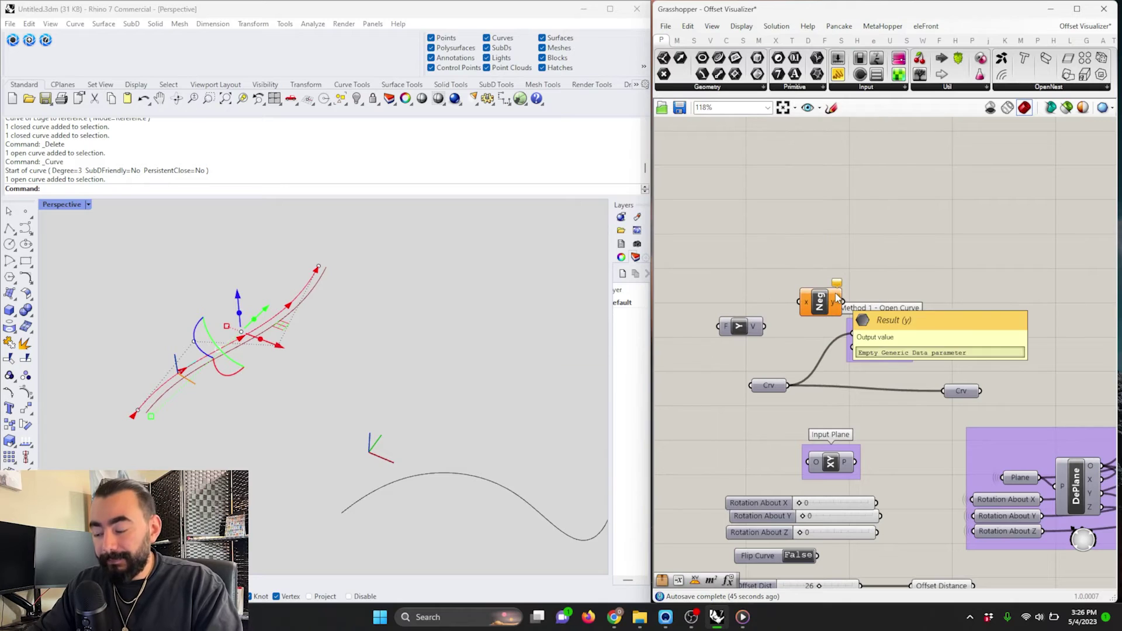
drag(819, 299, 852, 347)
Connect the FA cluster's curve output to the duplicate Crv parameter, replacing its direct input.
right_drag(912, 351, 864, 337)
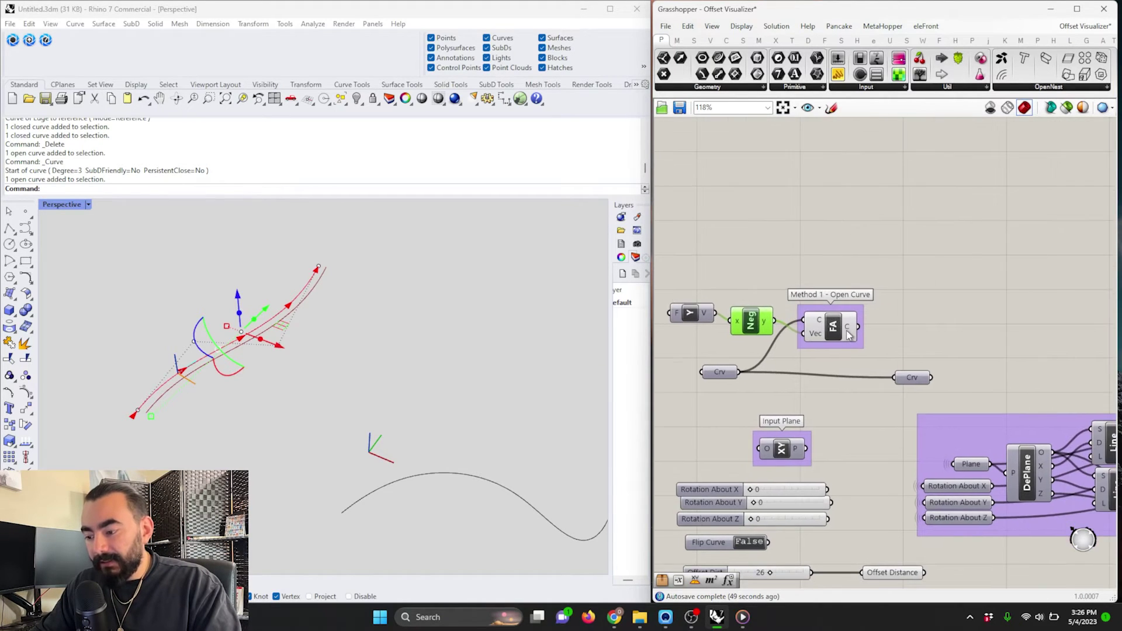
drag(860, 329, 894, 377)
click(912, 378)
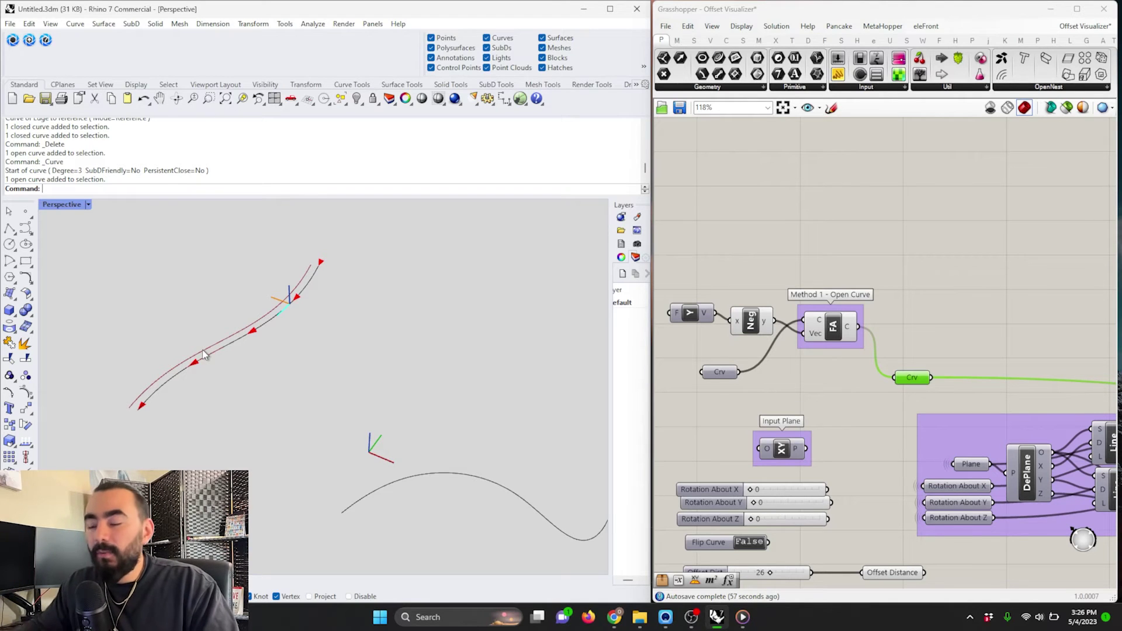
Try connecting the Unit Y vector directly to the FA cluster's Vec input, bypassing the Negative component.
drag(758, 333, 756, 361)
drag(719, 312, 804, 333)
click(134, 365)
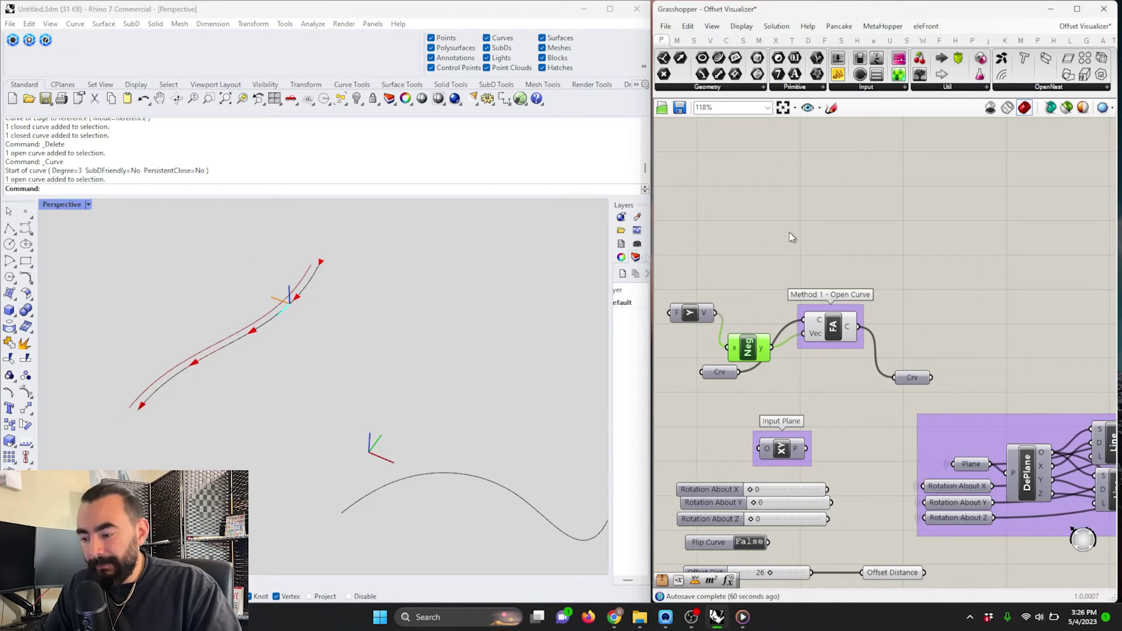
drag(741, 359, 750, 333)
Open the FA cluster and examine how its End Points, Line and Flip Curve components align the curve.
double_click(828, 331)
scroll(828, 331, up, 2)
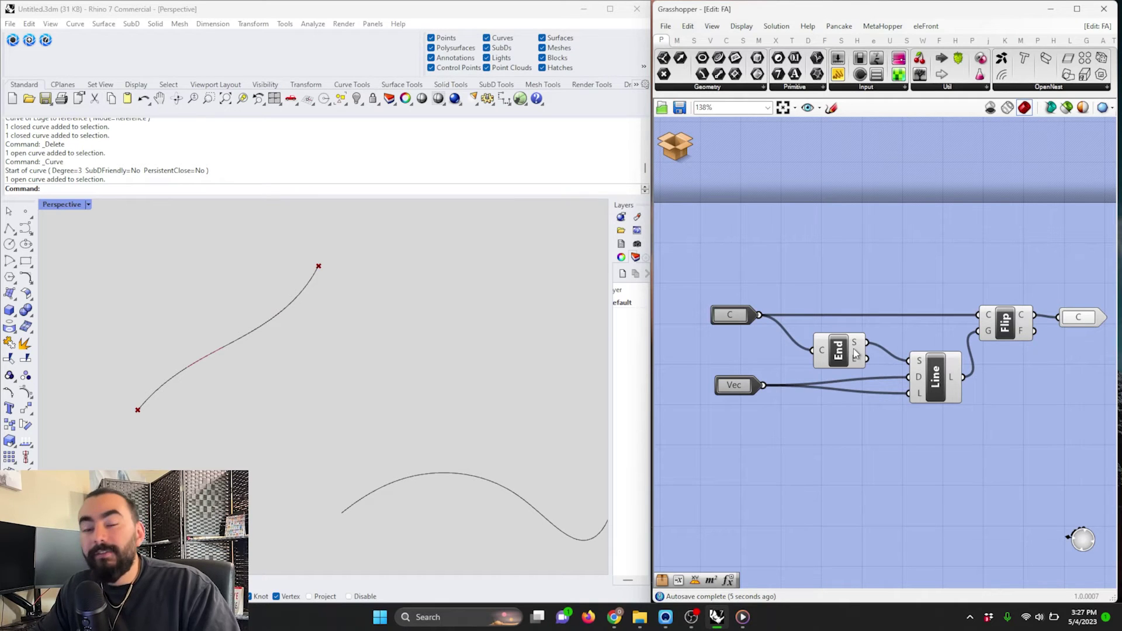
right_drag(1046, 331, 1015, 332)
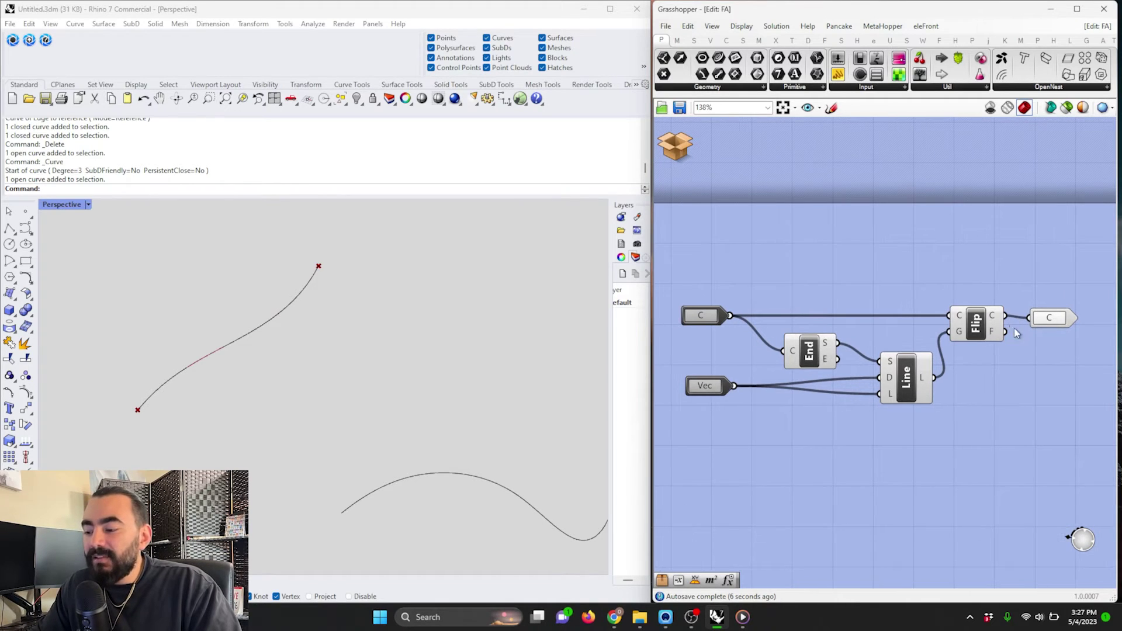
click(984, 333)
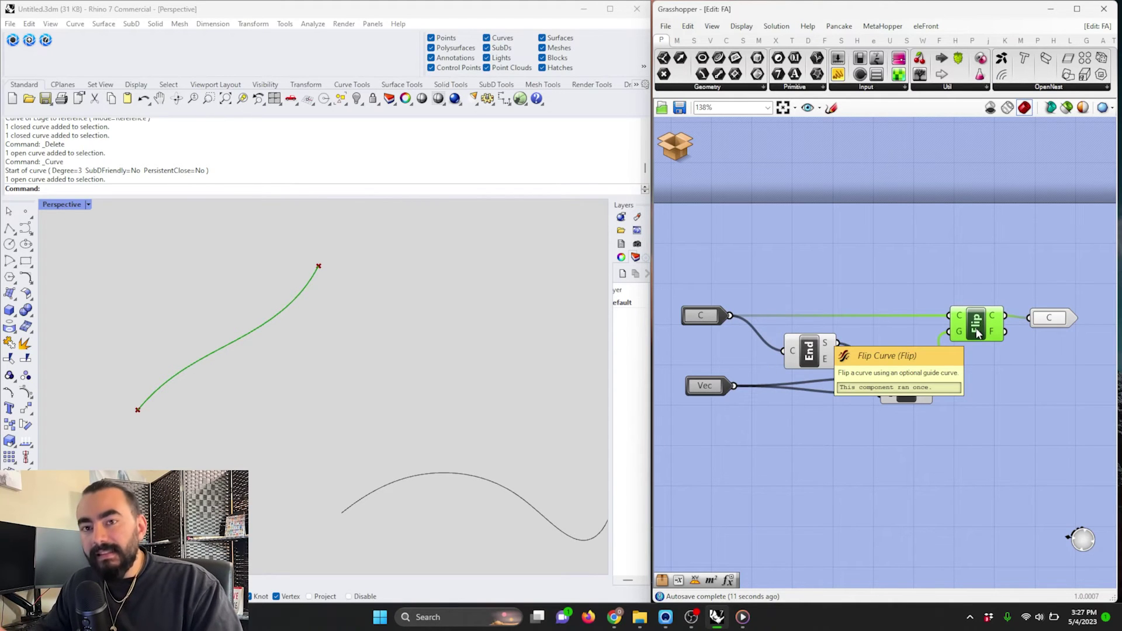
Close the FA cluster's editor and return to the Offset Visualizer definition without saving changes.
click(670, 149)
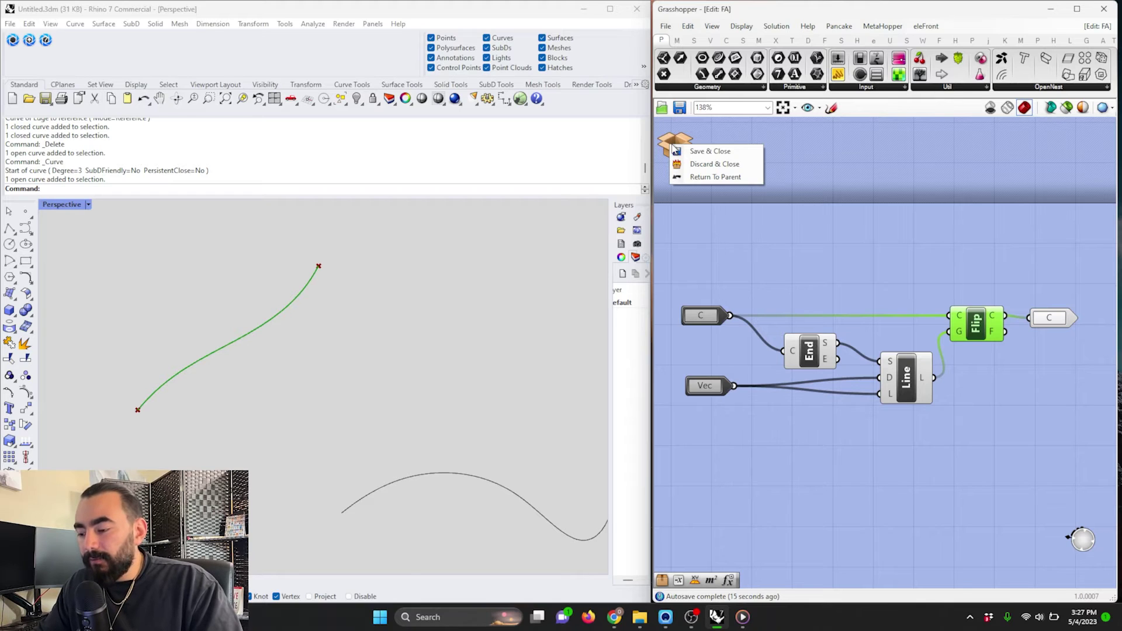
click(746, 171)
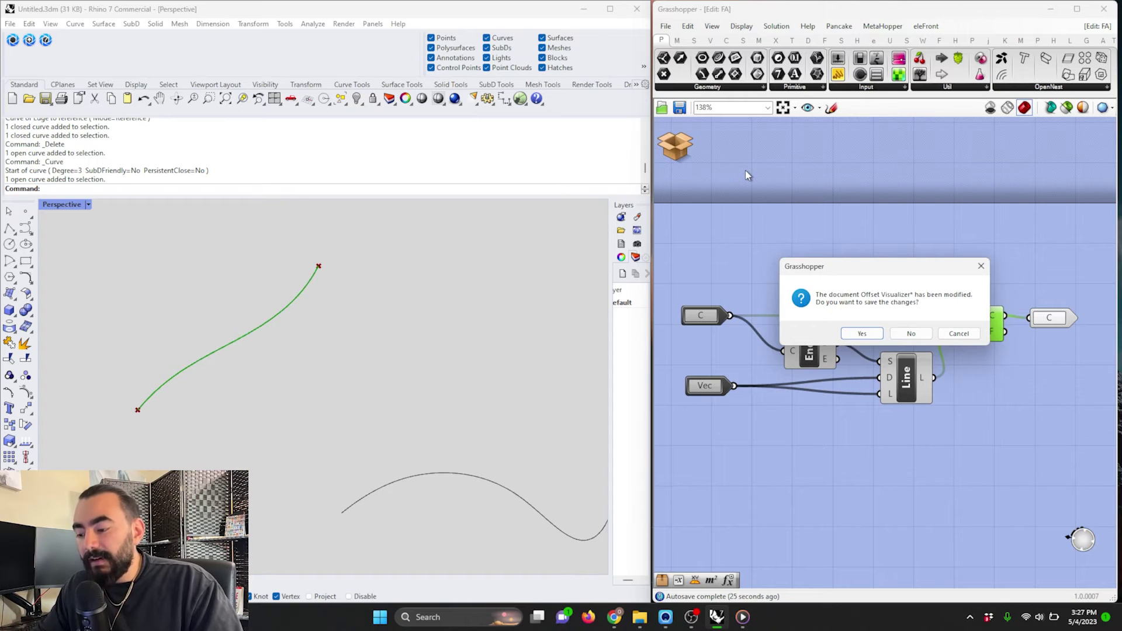
click(911, 333)
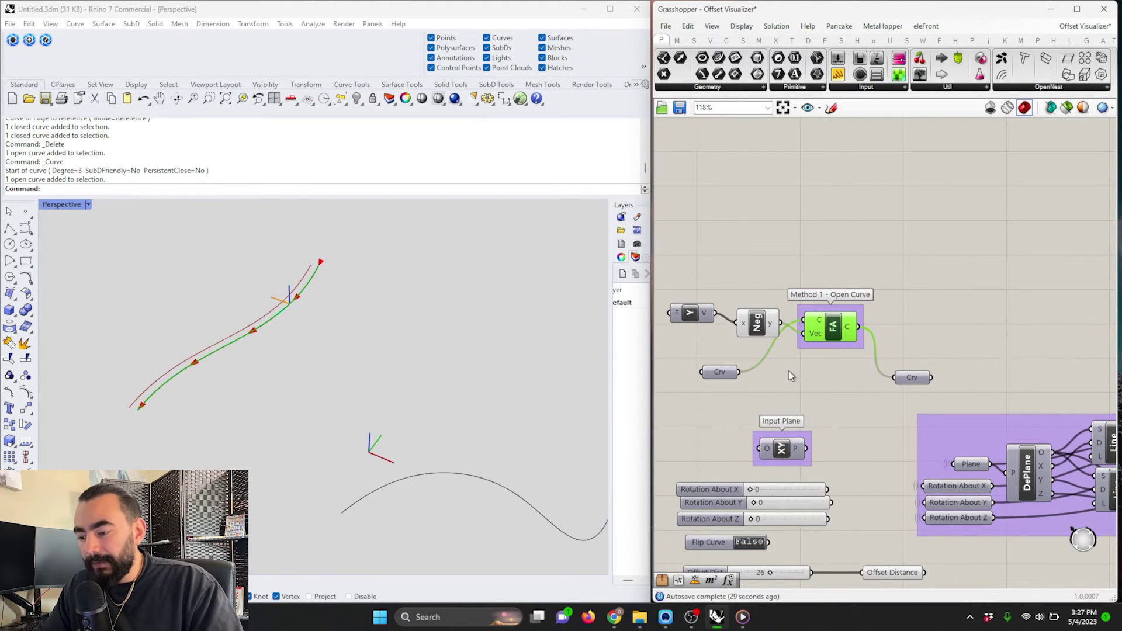
Reference the other, wavy open curve in the input Crv parameter that feeds the FA cluster.
click(521, 318)
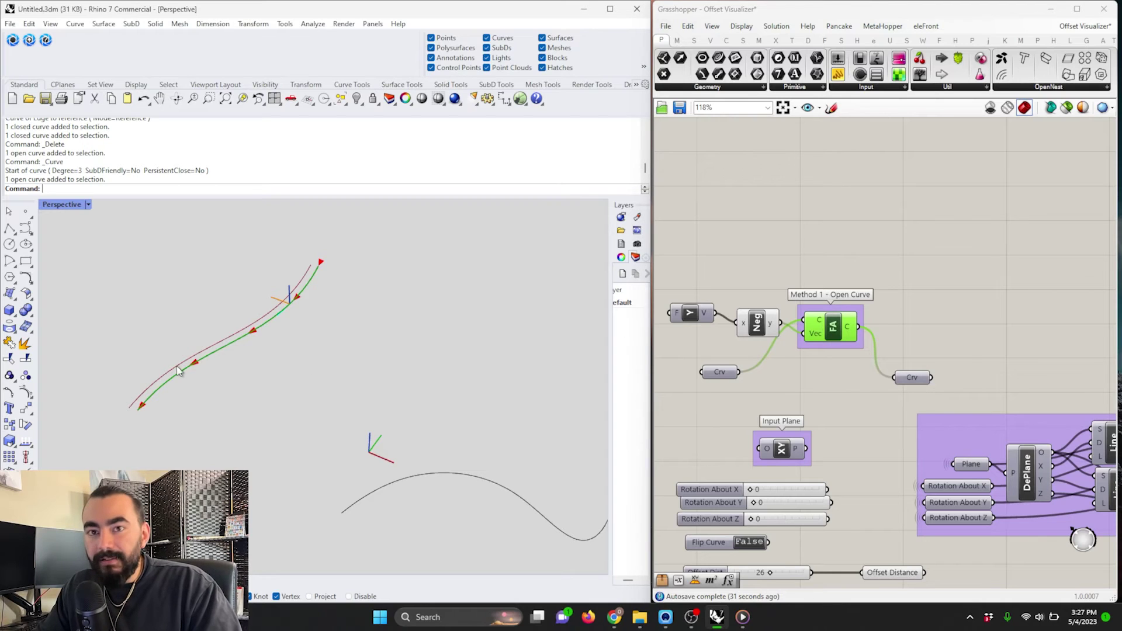
right_drag(356, 408, 455, 446)
click(460, 440)
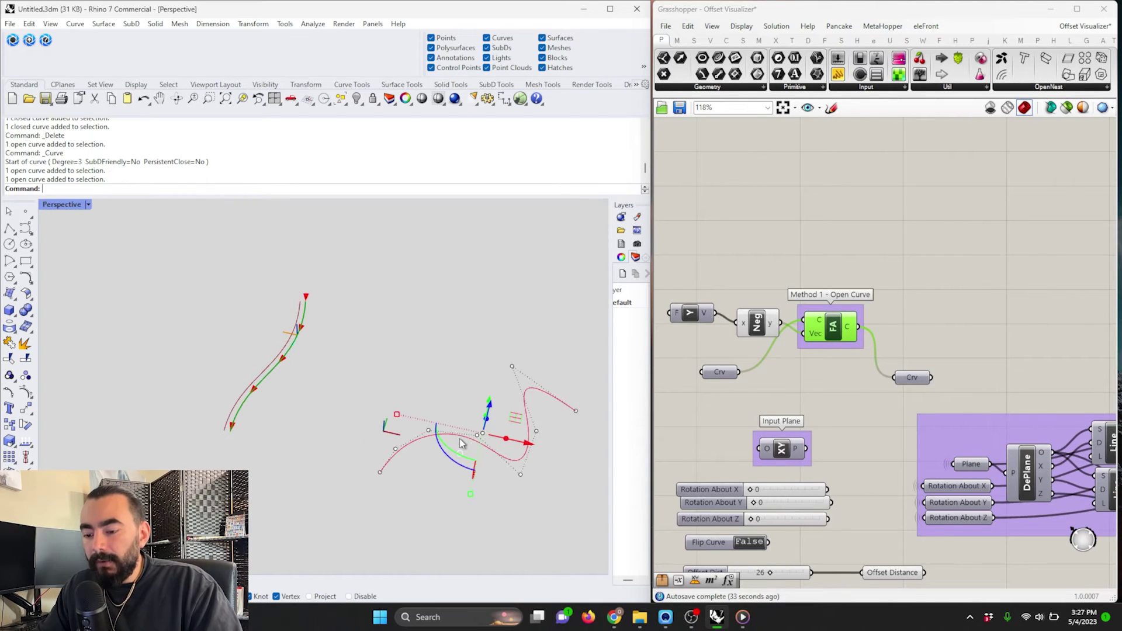
right_click(727, 379)
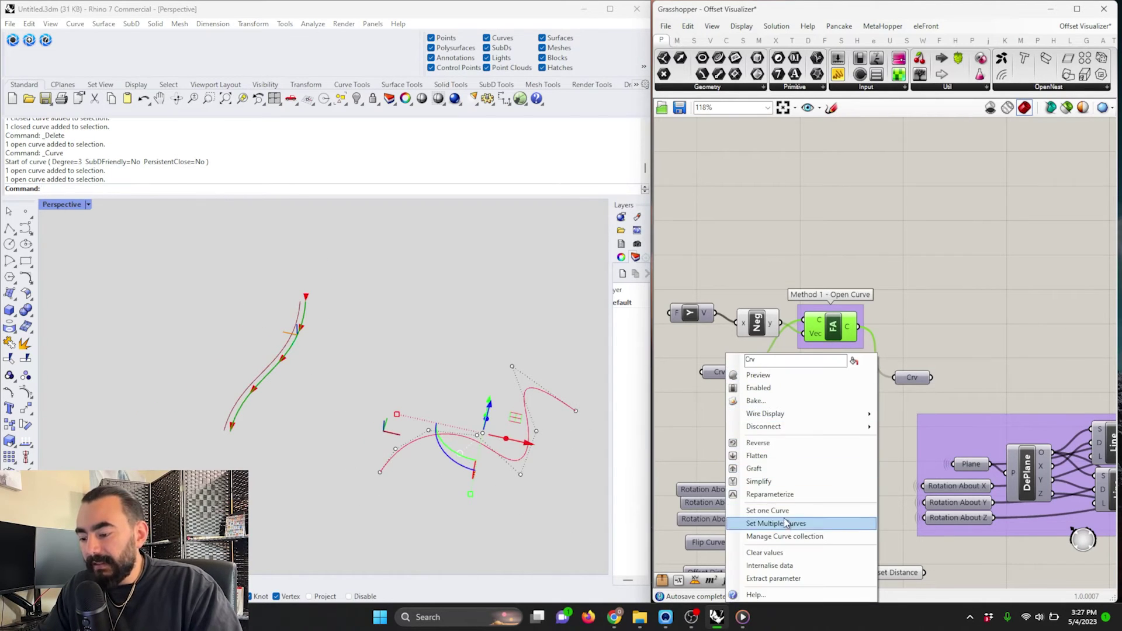
click(739, 503)
click(491, 302)
right_drag(491, 303, 560, 337)
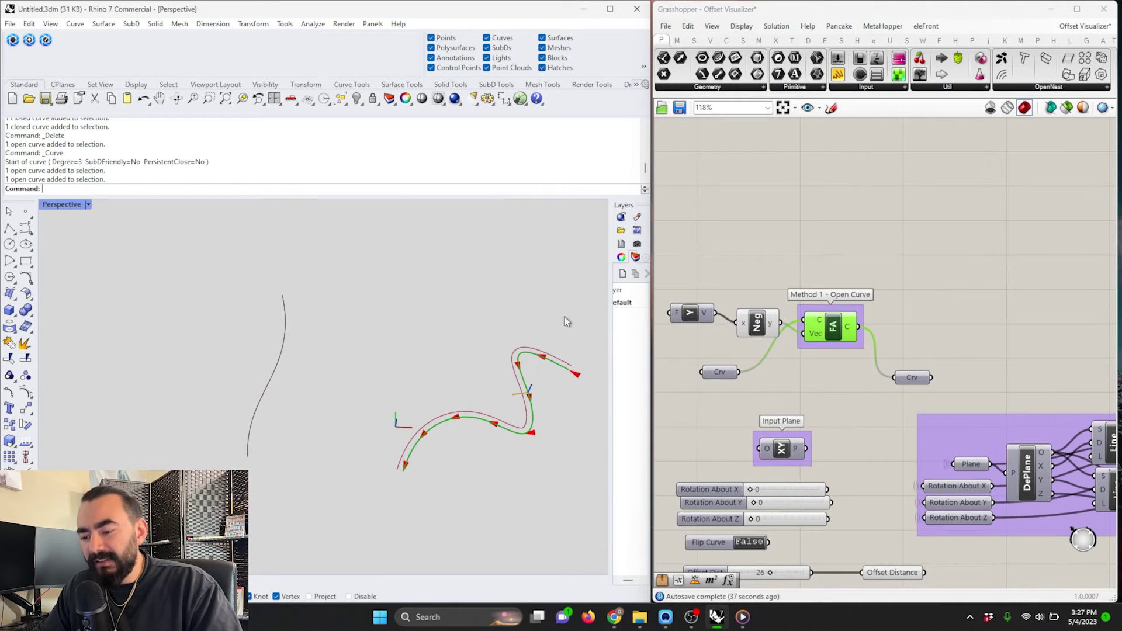
Wire the Unit Y vector straight into the FA cluster's Vec input in place of the negated vector.
right_drag(506, 400, 536, 430)
drag(796, 338, 800, 336)
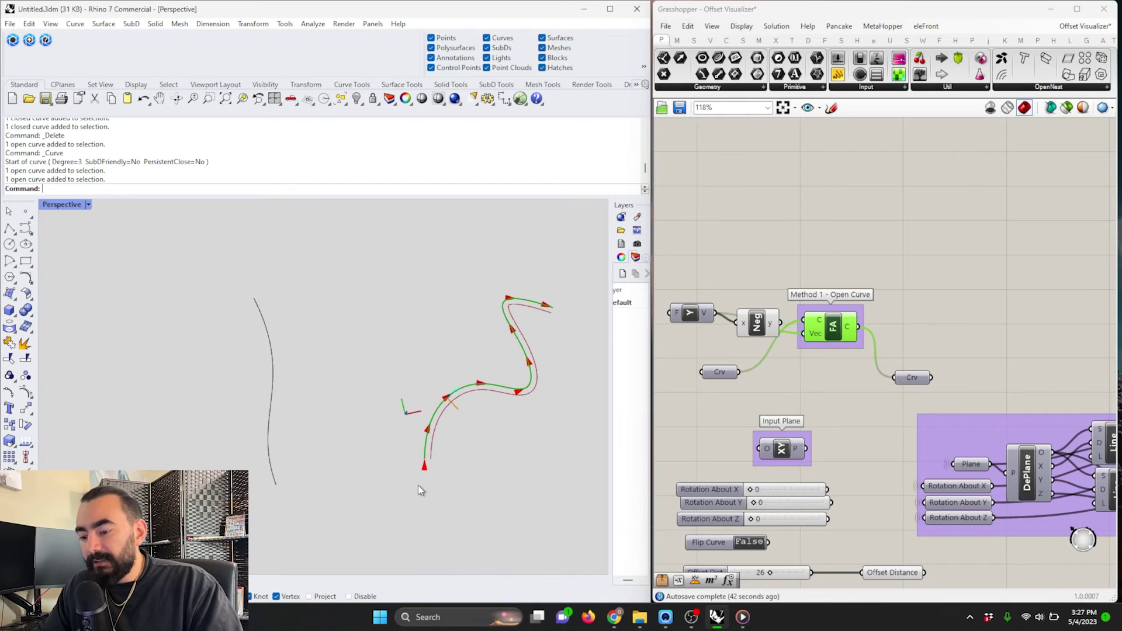
right_drag(473, 451, 456, 391)
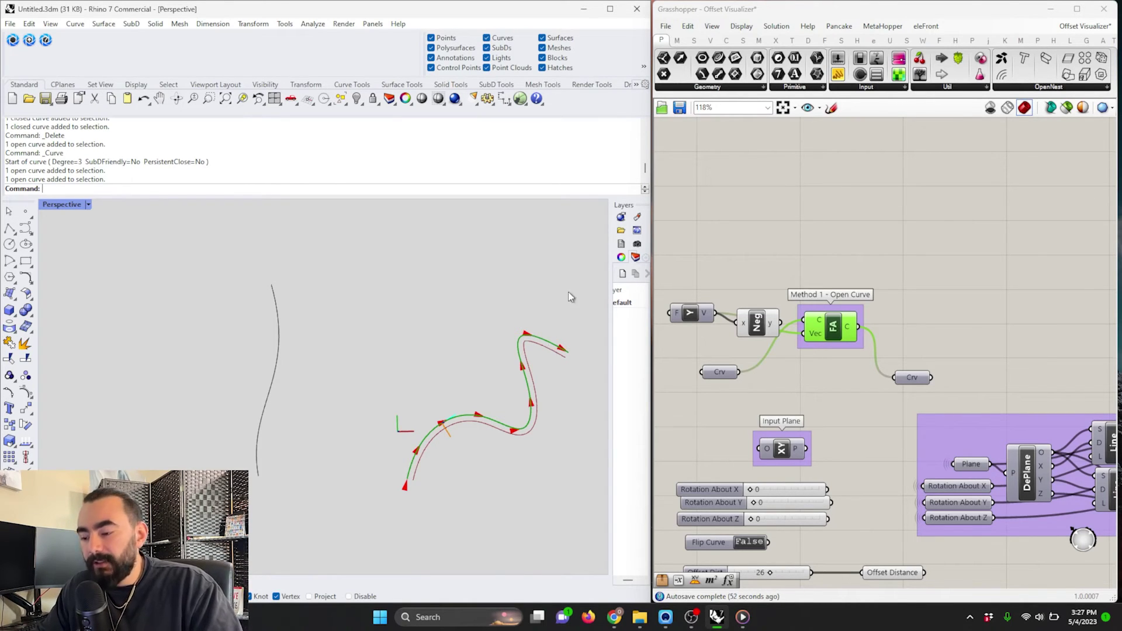
Add a Unit X vector, feed it to the FA cluster's Vec input, and reroute it through the Negative component.
scroll(972, 256, down, 3)
right_drag(972, 256, 887, 249)
right_drag(517, 369, 422, 390)
scroll(669, 238, up, 3)
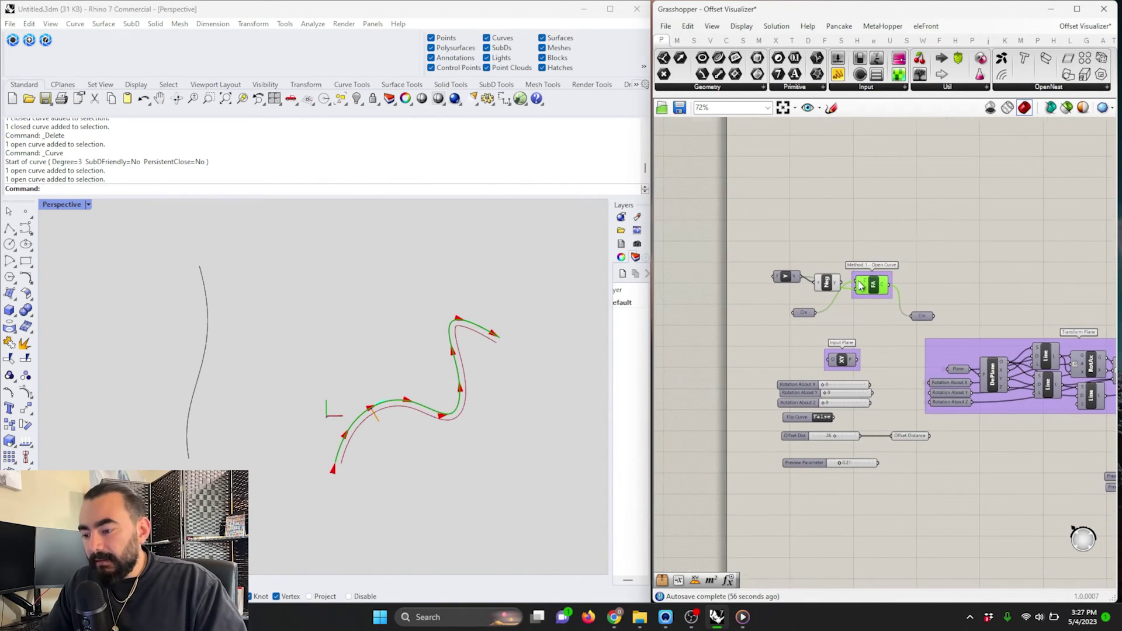
double_click(783, 217)
text(unit x)
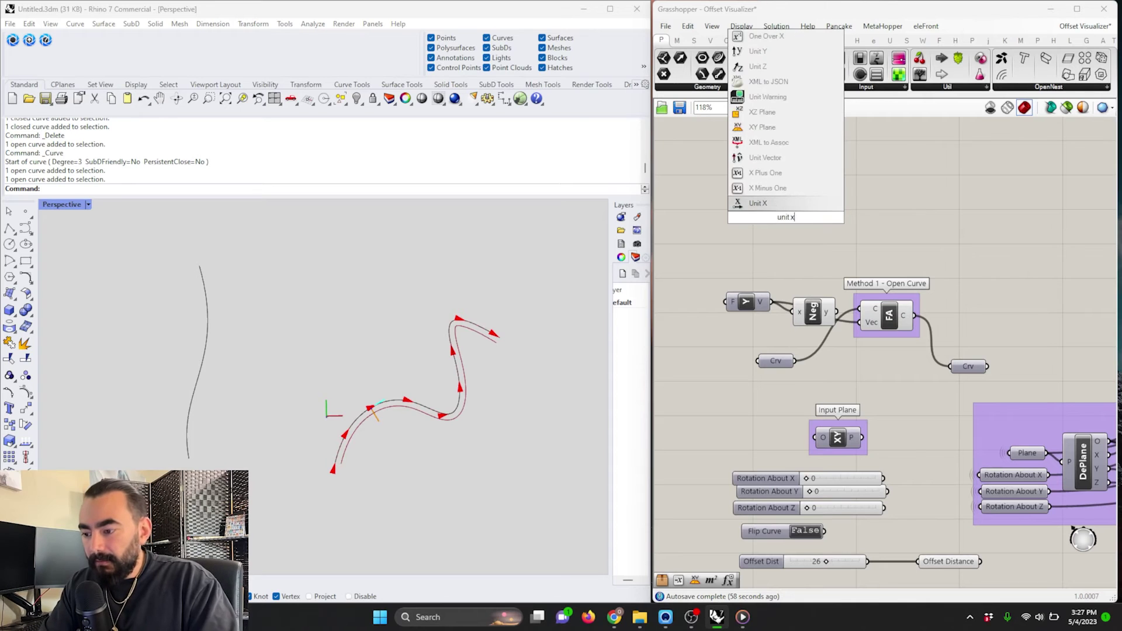
key(Return)
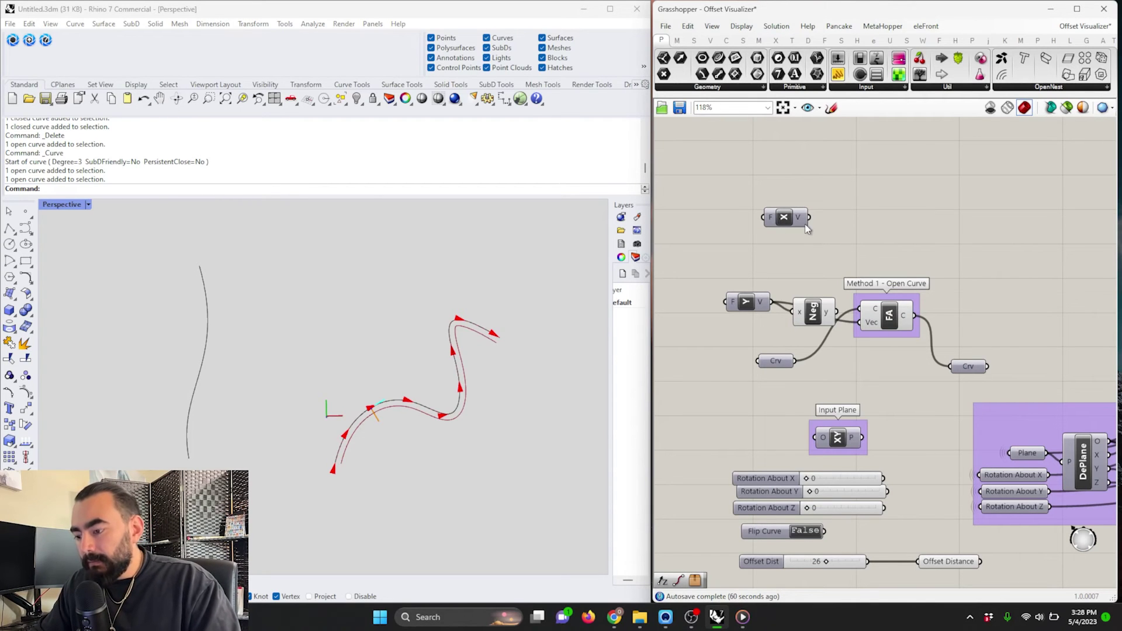
drag(808, 217, 859, 321)
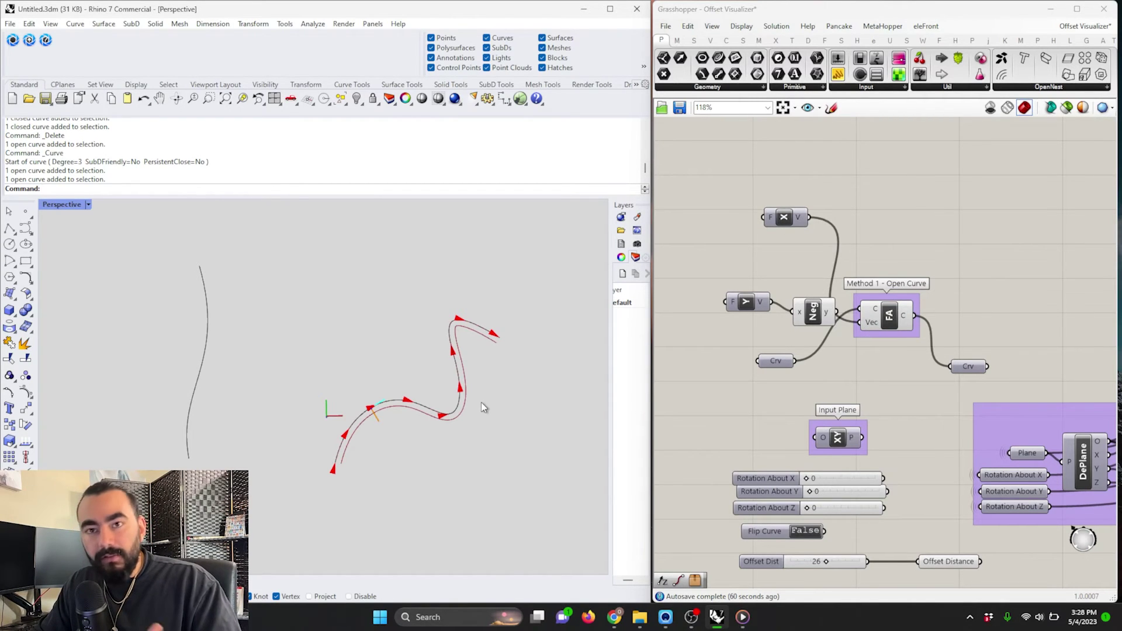
drag(809, 217, 858, 322)
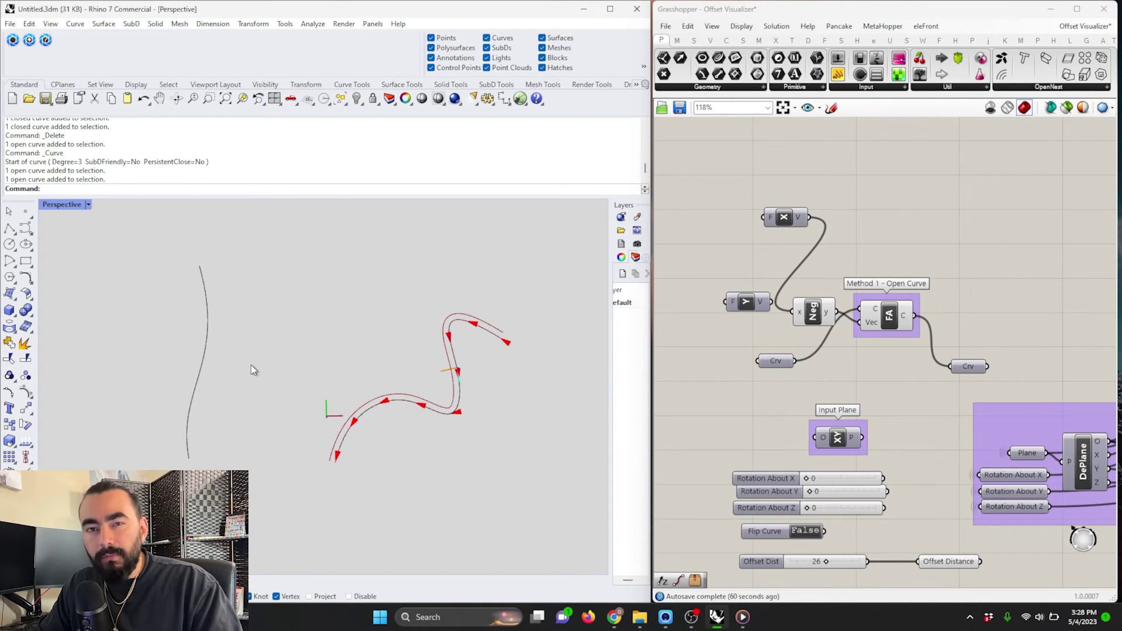
Draw a closed degree-3 control point curve with seven points in Rhino, beside the two open curves.
scroll(979, 345, down, 1)
right_drag(976, 343, 902, 340)
scroll(454, 423, down, 4)
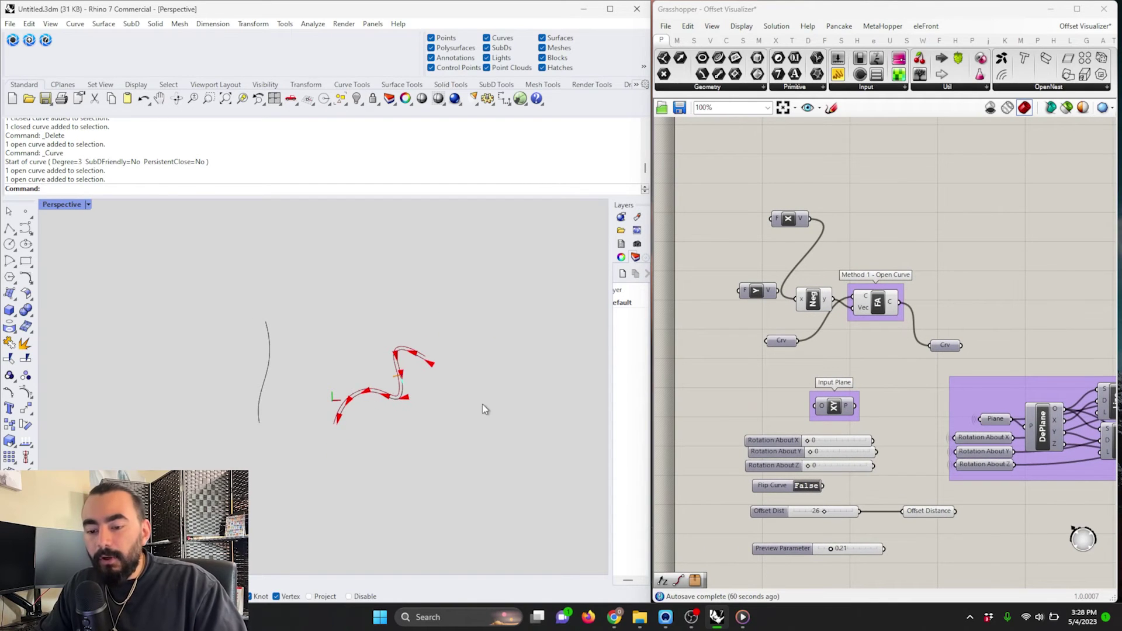
shift+right_drag(474, 406, 385, 363)
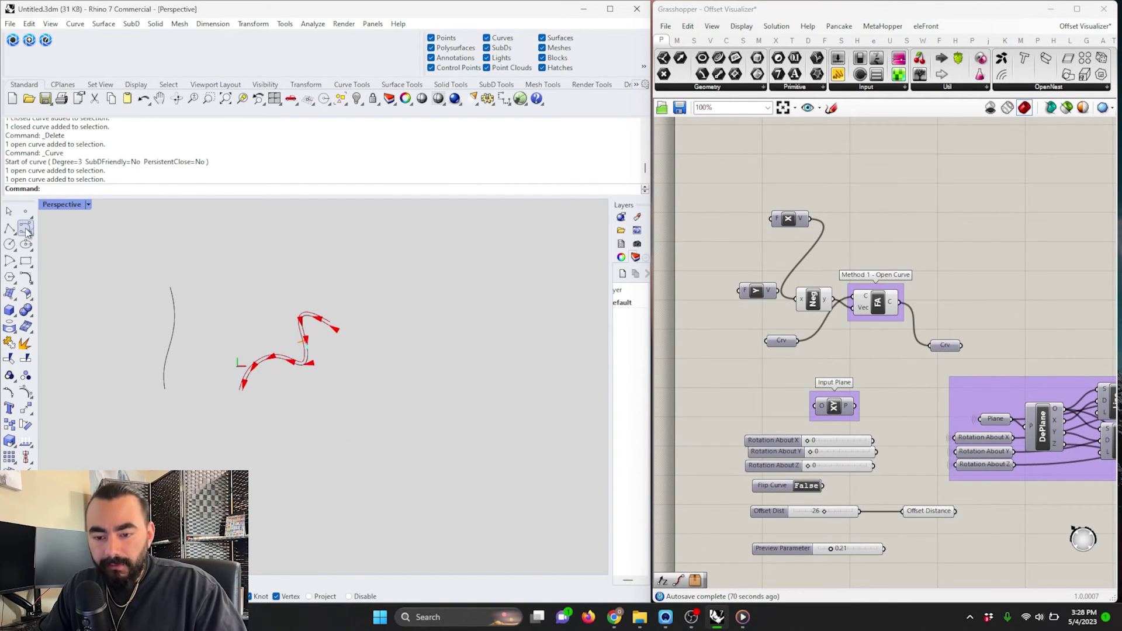
click(25, 230)
click(387, 393)
click(387, 341)
click(420, 283)
click(488, 356)
click(460, 496)
click(357, 491)
click(317, 408)
text(c)
key(Return)
Reshape the closed curve by moving one of its control points to form a concave bend.
drag(395, 394, 468, 402)
click(454, 412)
scroll(452, 414, up, 5)
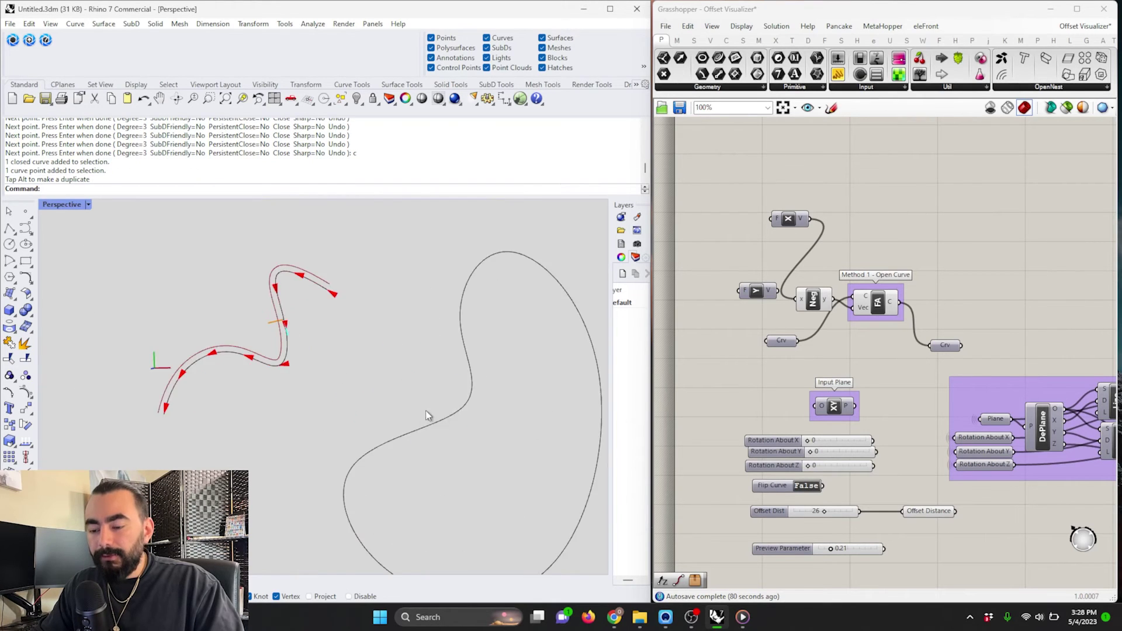
right_drag(447, 420, 395, 358)
scroll(422, 358, down, 5)
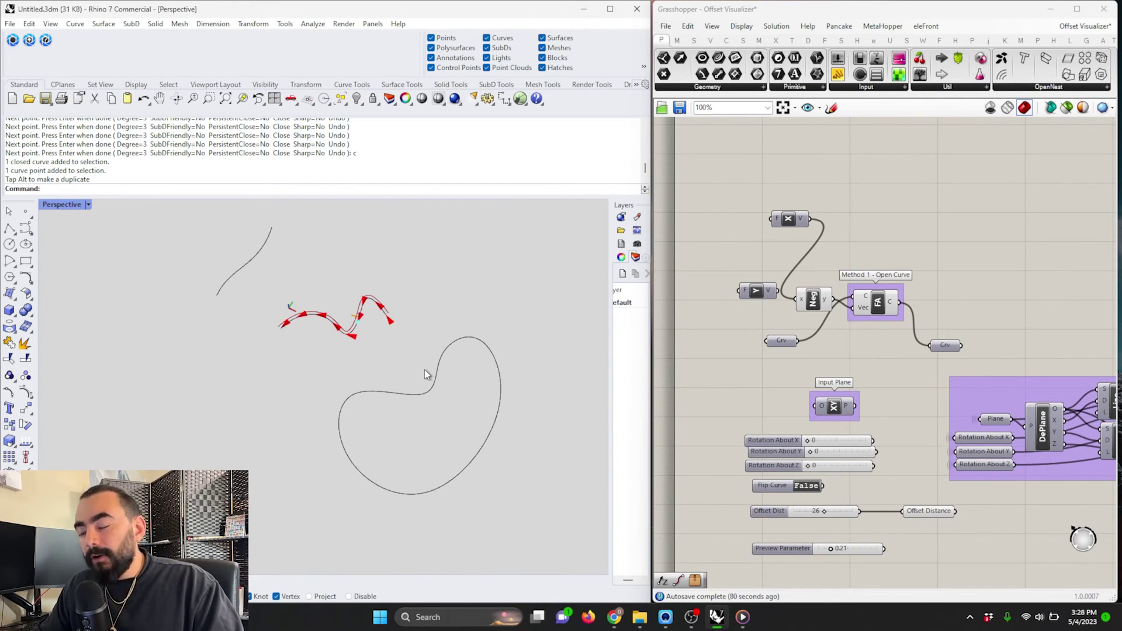
Set the minimum of the Offset Dist slider to -50.
right_drag(898, 470, 901, 398)
scroll(339, 304, up, 4)
scroll(759, 432, up, 3)
scroll(760, 436, up, 2)
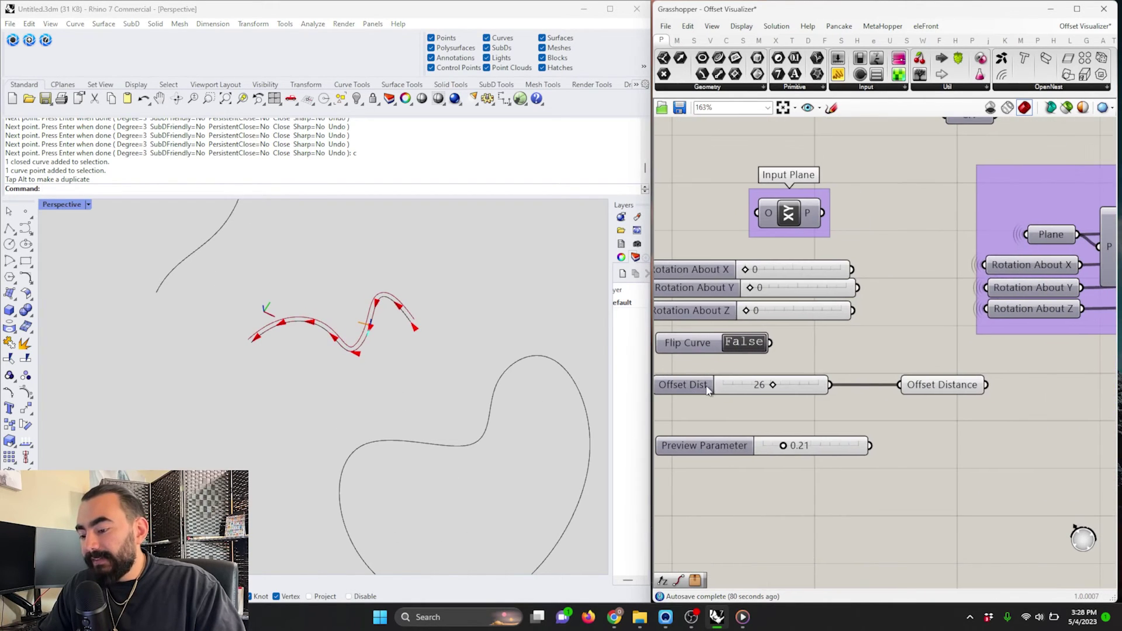
right_click(717, 386)
click(752, 436)
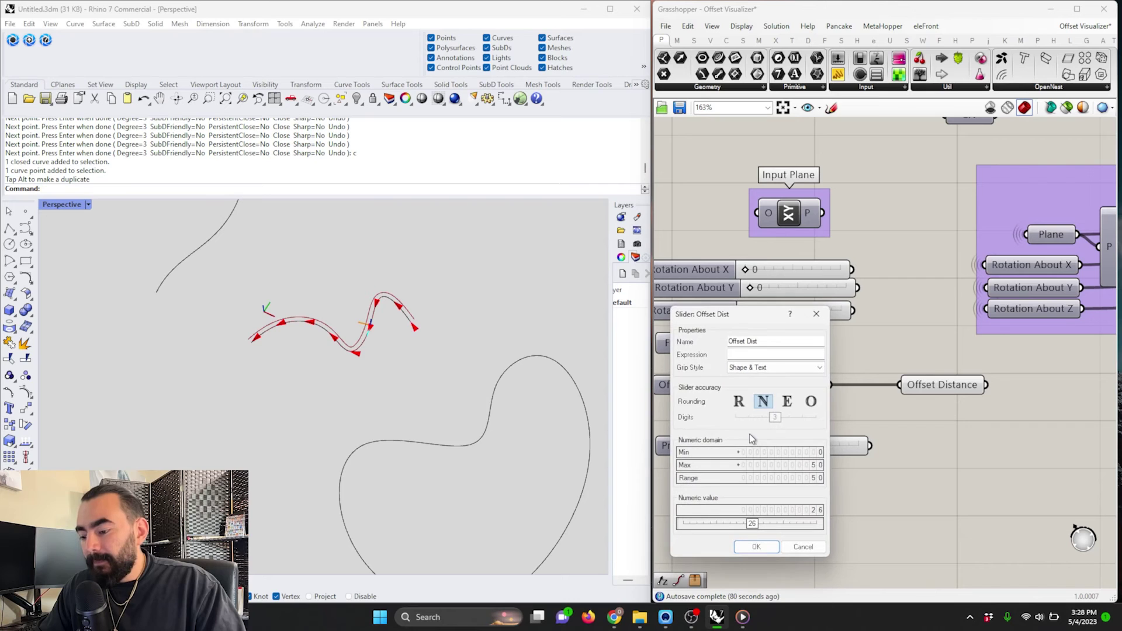
double_click(812, 453)
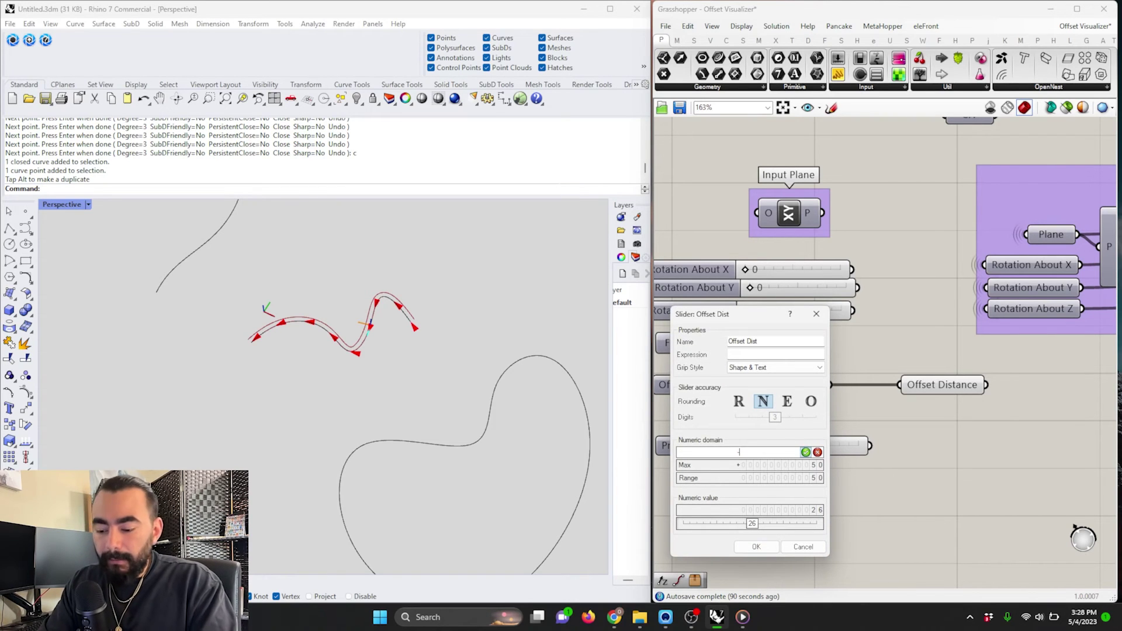
text(-50)
key(Return)
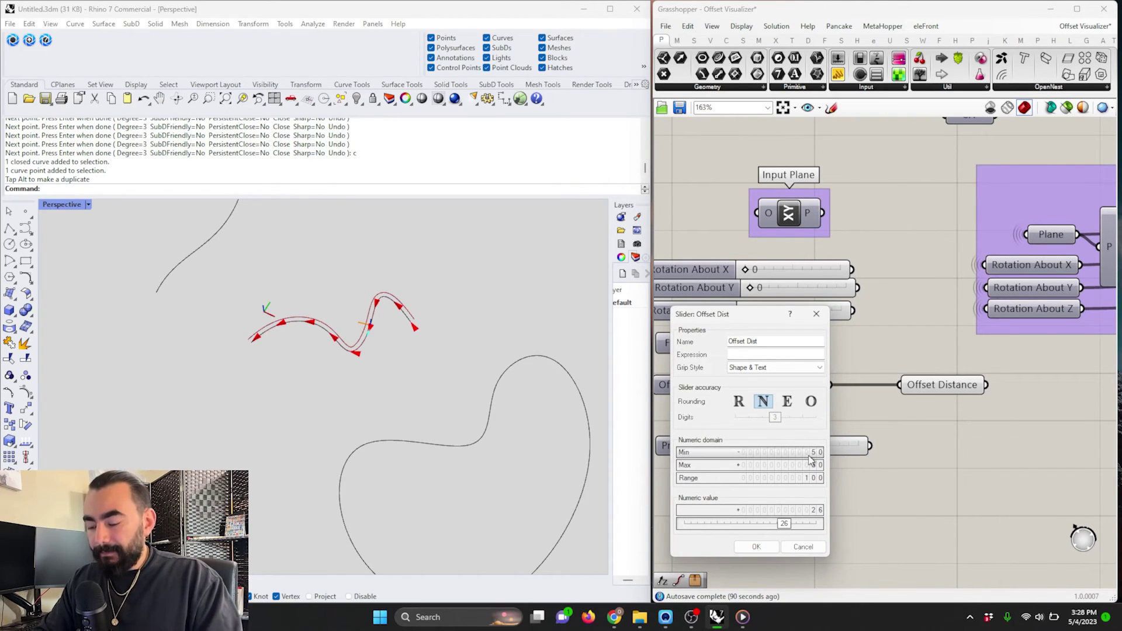
click(767, 548)
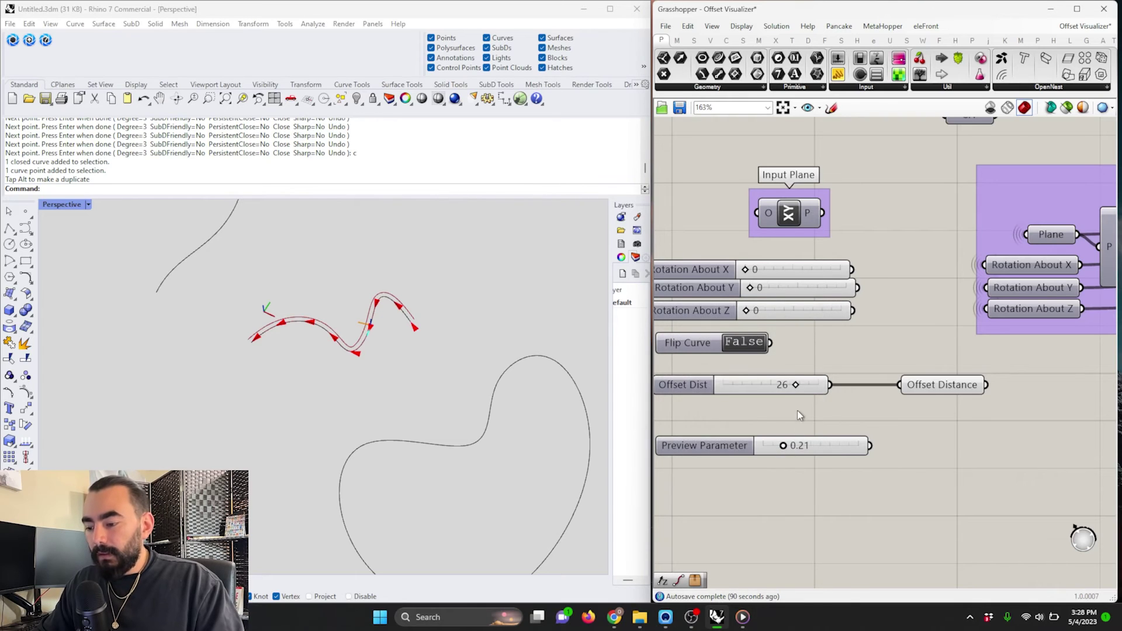
Adjust the Offset Dist slider to 27 and view the resulting offset on the open curve.
right_drag(795, 392, 866, 404)
mouse_move(867, 401)
mouse_down()
mouse_move(791, 422)
mouse_move(898, 409)
mouse_move(770, 408)
mouse_move(906, 413)
mouse_move(802, 404)
mouse_move(869, 404)
mouse_up()
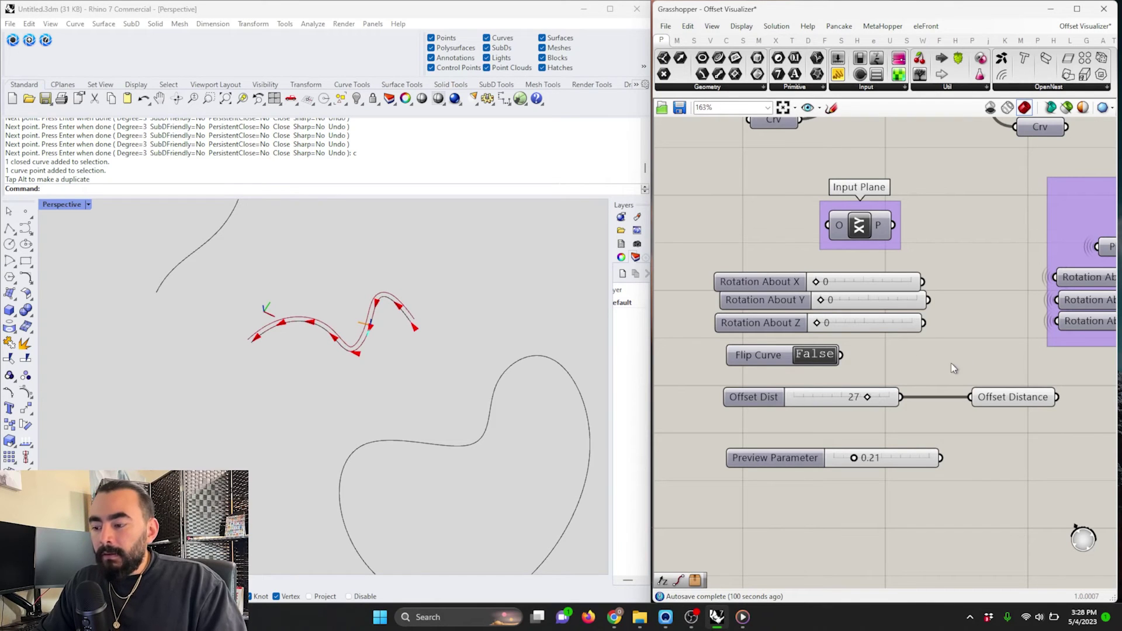
right_drag(935, 346, 929, 401)
right_drag(442, 348, 439, 301)
scroll(398, 353, up, 4)
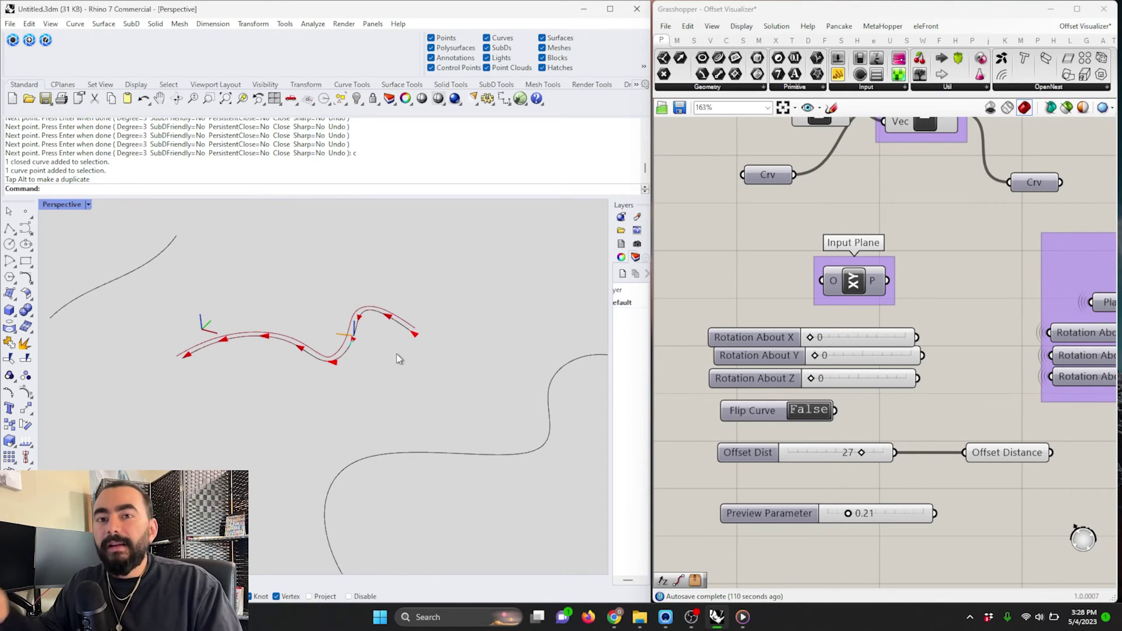
Reference the closed curve in the input Crv parameter as its single curve.
scroll(856, 258, down, 3)
right_drag(856, 257, 801, 320)
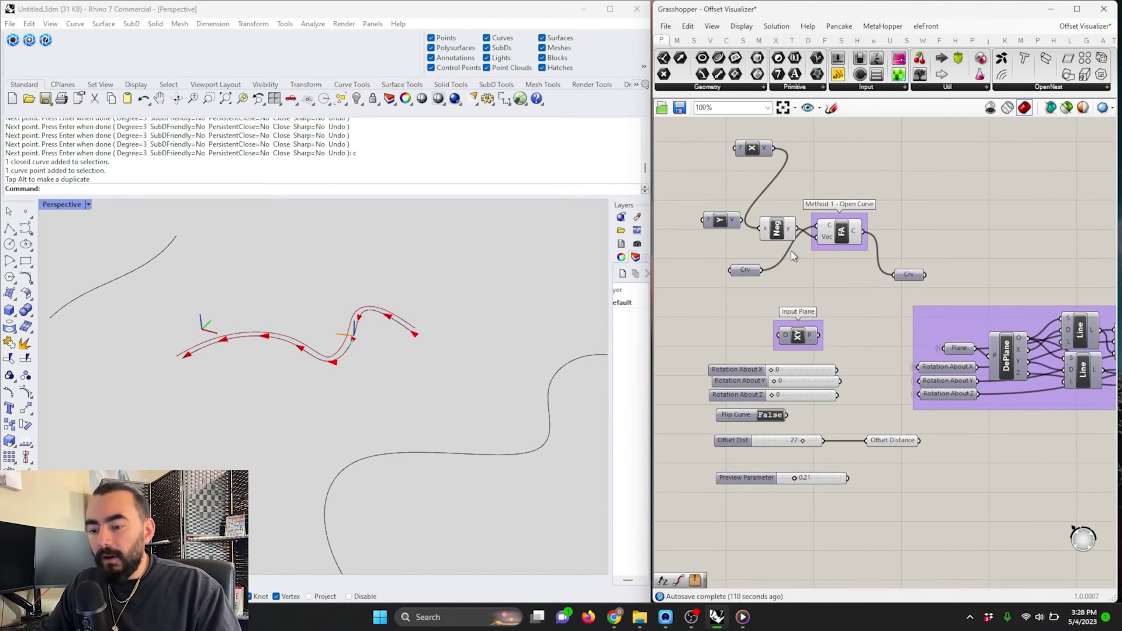
scroll(299, 453, down, 4)
shift+right_drag(441, 479, 408, 379)
right_drag(407, 378, 382, 353)
scroll(382, 354, up, 6)
click(444, 335)
right_drag(778, 290, 825, 328)
scroll(824, 329, up, 2)
right_click(805, 313)
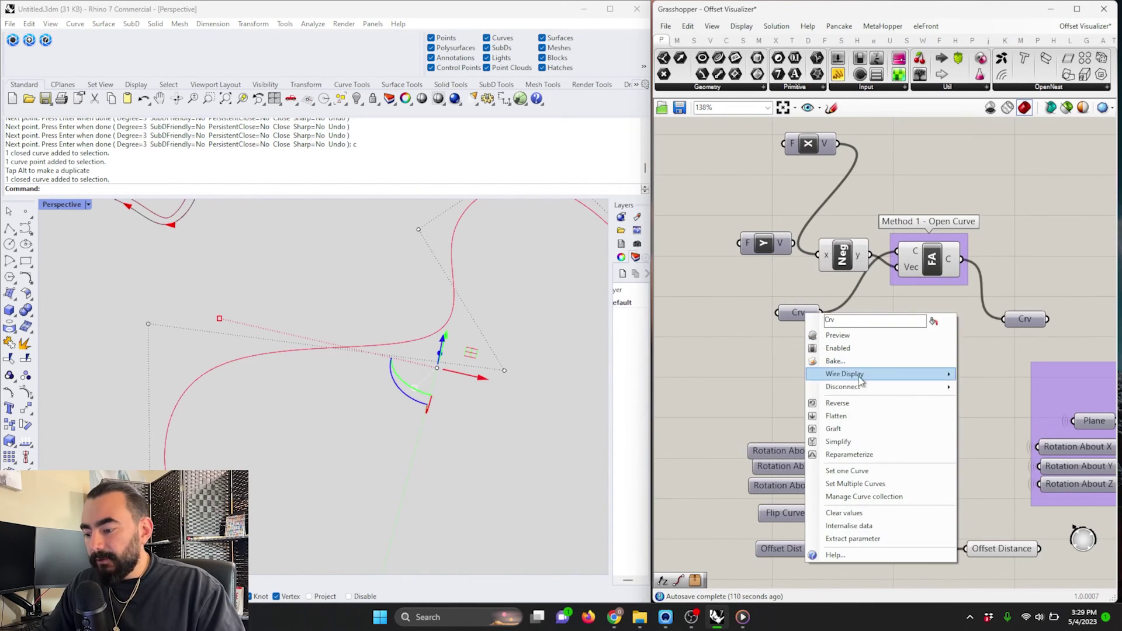
click(861, 473)
Delete the Method 1 FA cluster together with its Unit X, Unit Y and Negative components.
scroll(909, 307, down, 3)
drag(929, 388, 738, 273)
key(Delete)
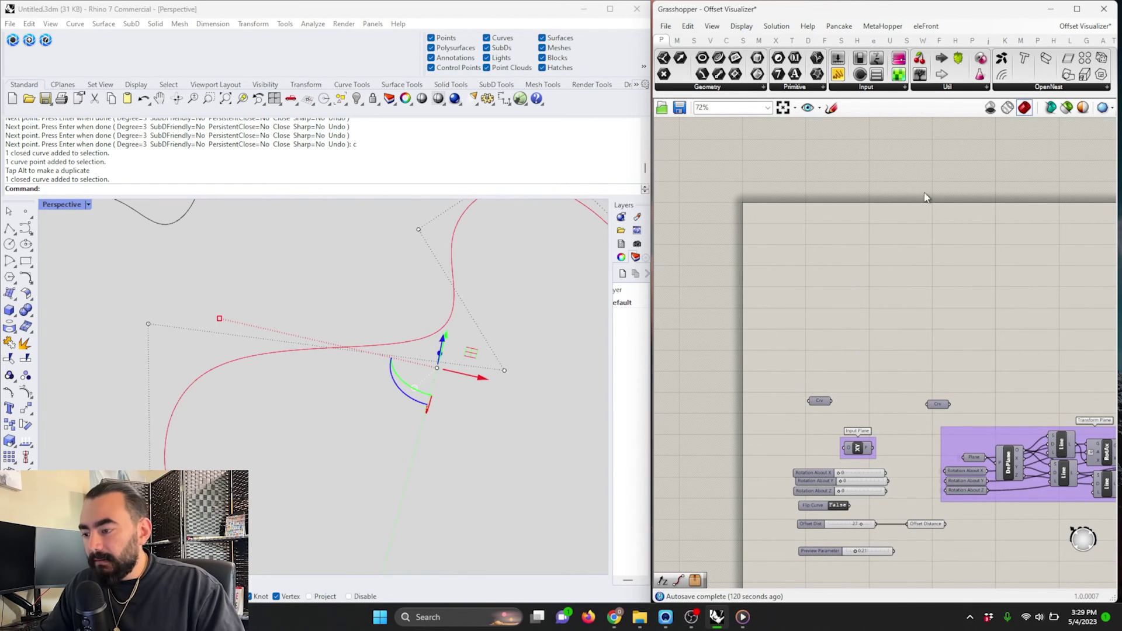
Switch to the Flip Curve Methods definition and copy the whole Method 2 - Closed Curve group.
click(1084, 25)
click(1055, 143)
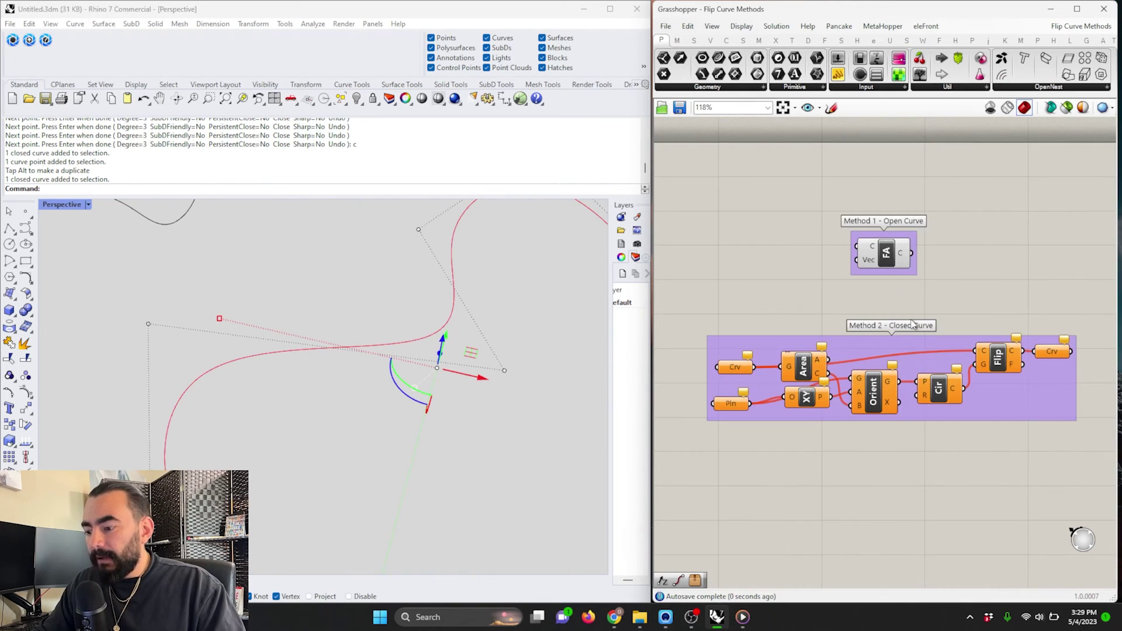
right_drag(914, 327, 917, 257)
drag(1086, 386, 684, 255)
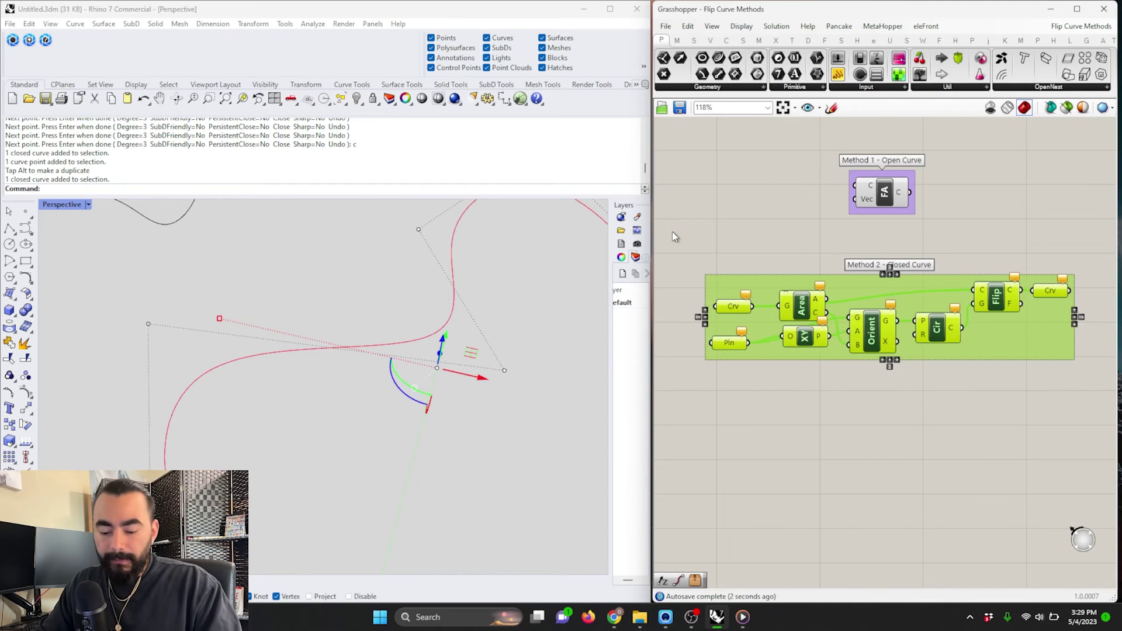
click(1065, 155)
Paste the Method 2 - Closed Curve group into the Offset Visualizer definition and place it above the two Crv parameters.
click(1082, 26)
click(1051, 172)
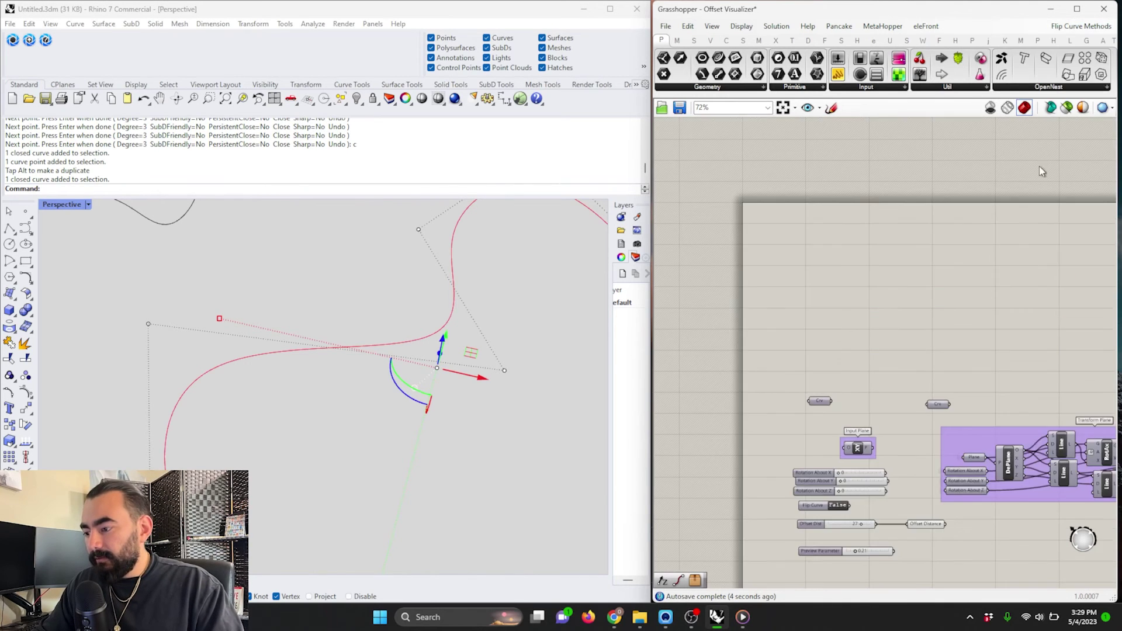
scroll(979, 190, down, 3)
right_drag(899, 212, 769, 201)
scroll(785, 257, up, 2)
key(ctrl+v)
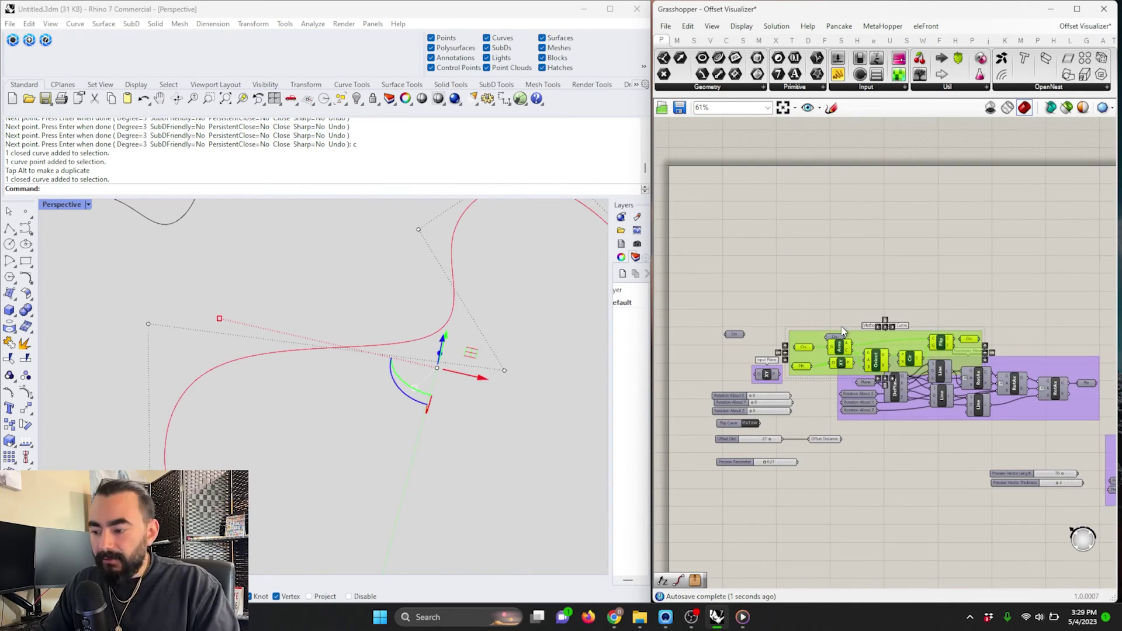
scroll(843, 331, up, 2)
drag(842, 332, 769, 229)
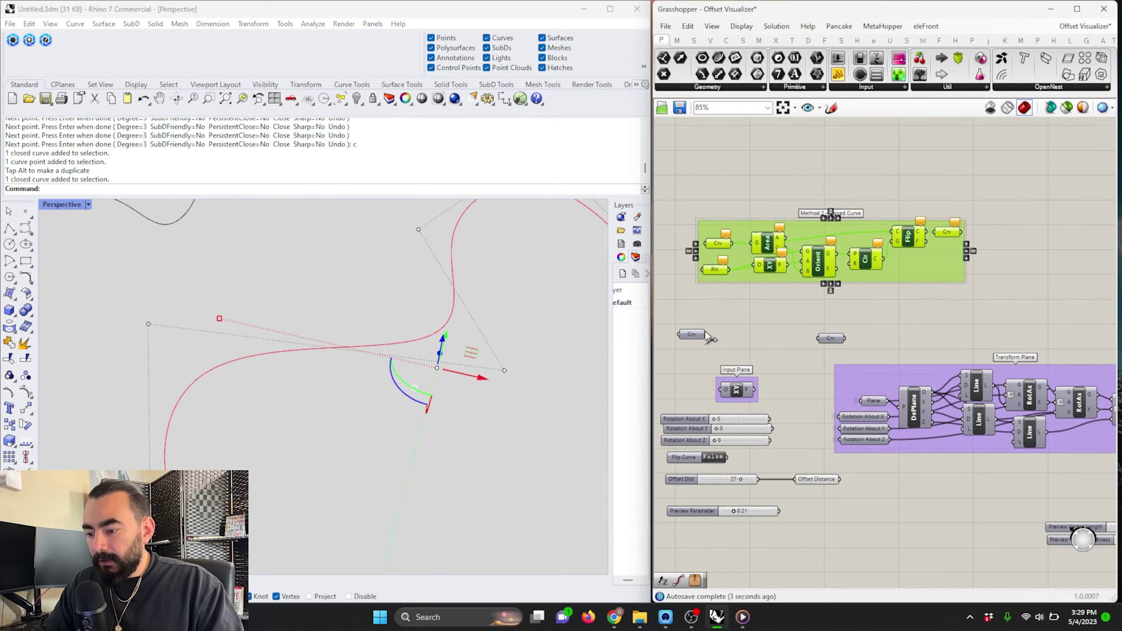
Connect the input Crv parameter to the Method 2 group's Crv input and the group's Crv output to the duplicate Crv parameter.
drag(706, 334, 713, 244)
drag(964, 232, 828, 338)
Add an XY Plane component beside the Method 2 - Closed Curve group and connect its plane output to the group's Pln input.
right_drag(672, 304, 805, 304)
double_click(806, 304)
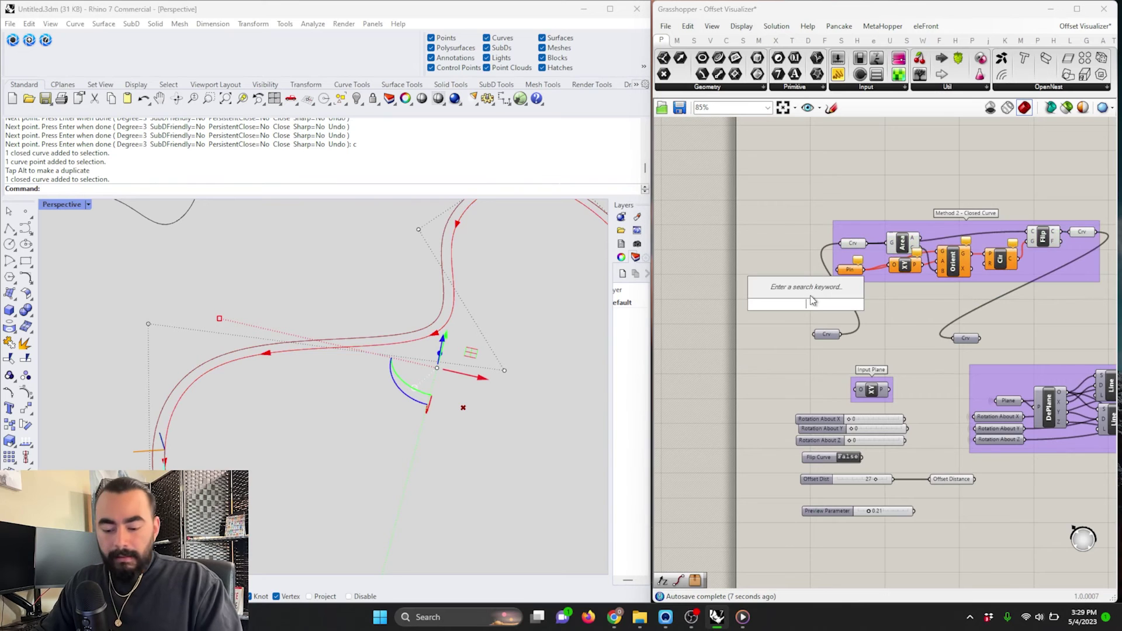
text(xy)
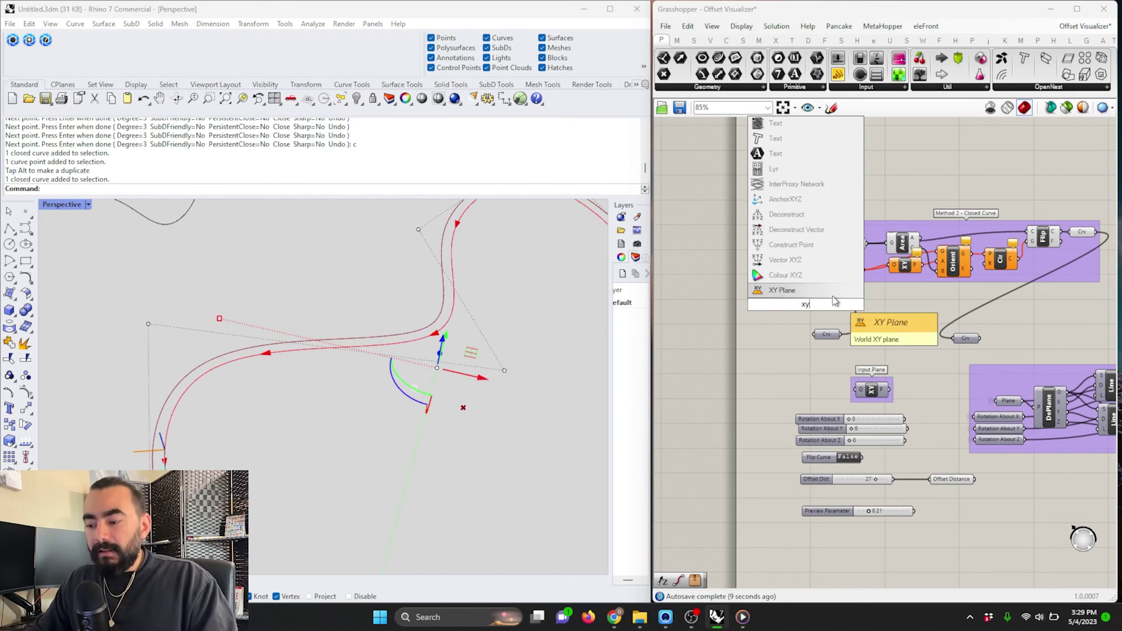
key(Return)
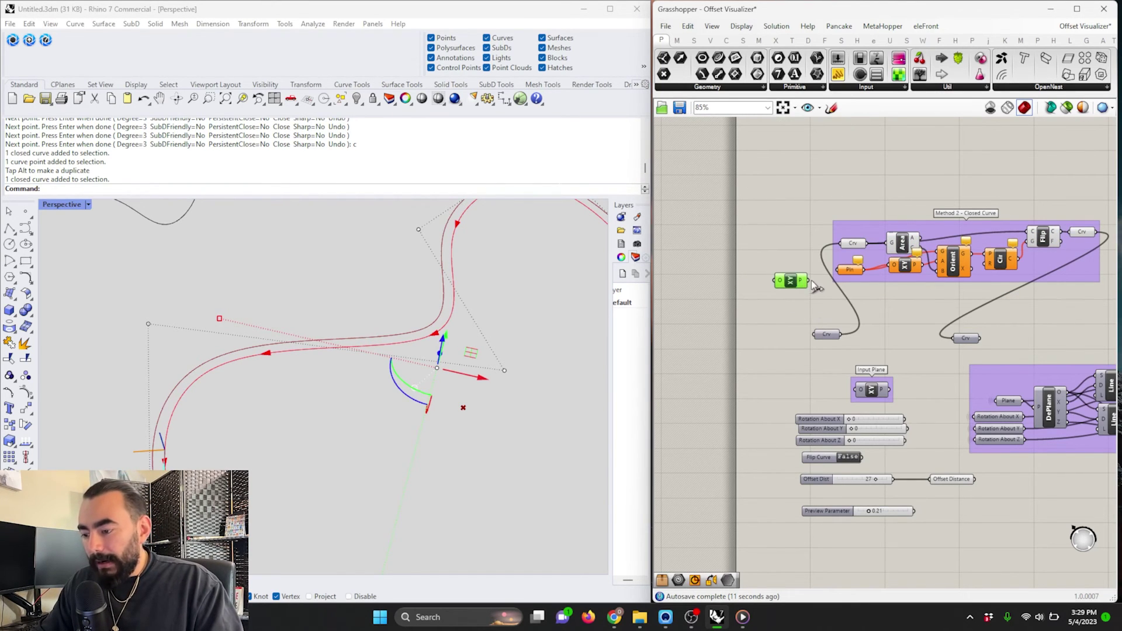
drag(807, 280, 839, 269)
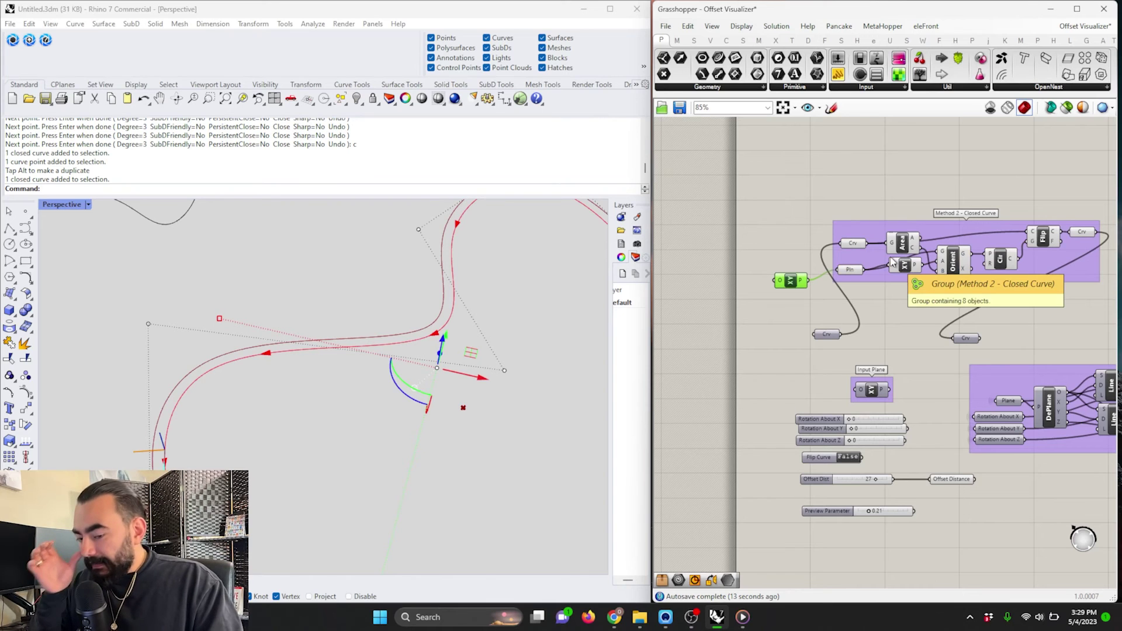
Deselect the closed curve, hide its control points and highlight the Method 2 Area component to examine the curve's centroid.
click(336, 466)
key(Escape)
scroll(335, 460, down, 5)
right_drag(331, 428, 391, 392)
scroll(391, 392, up, 2)
click(903, 244)
scroll(889, 251, up, 3)
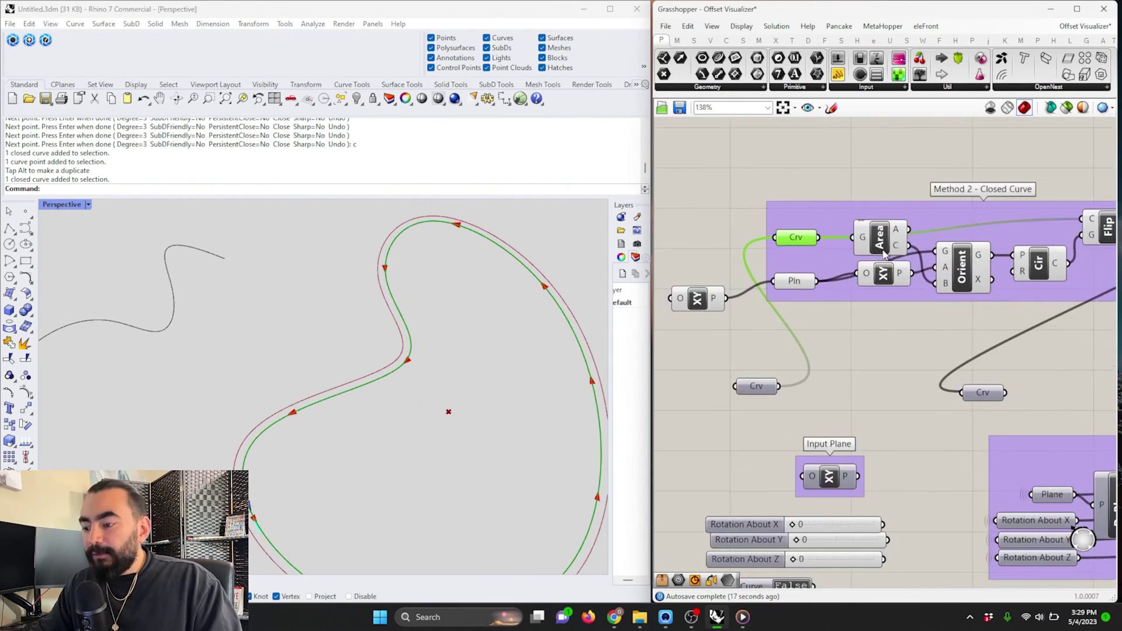
right_drag(885, 252, 820, 249)
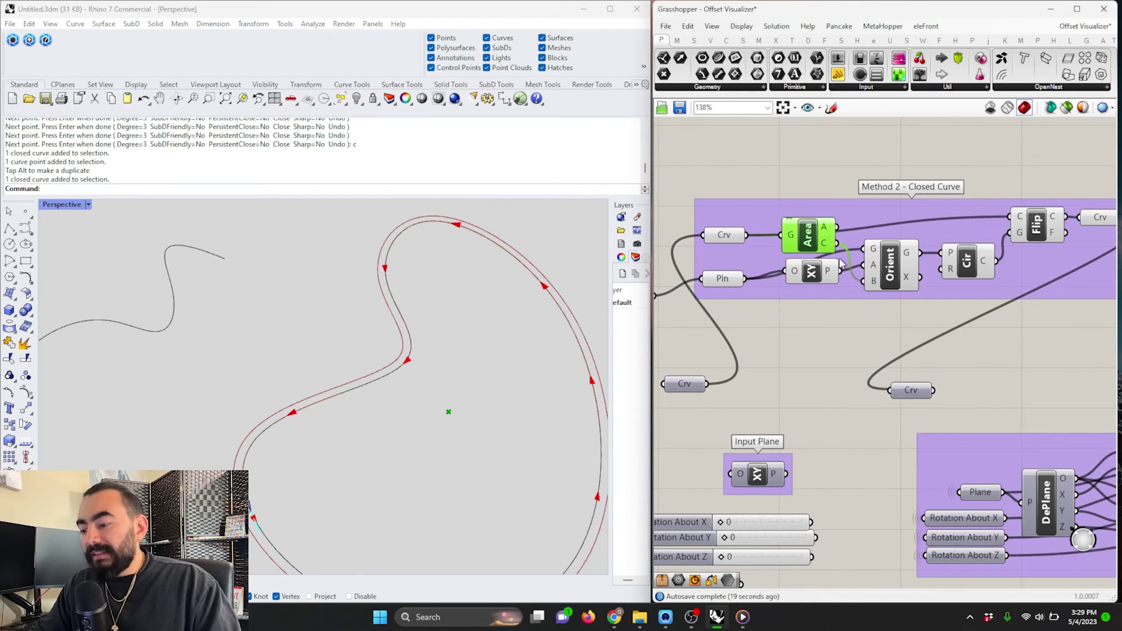
Highlight the XY Plane, Orient and Area components in turn to compare the source plane, oriented plane and curve centroid up close.
right_drag(731, 294, 805, 304)
click(701, 313)
click(968, 272)
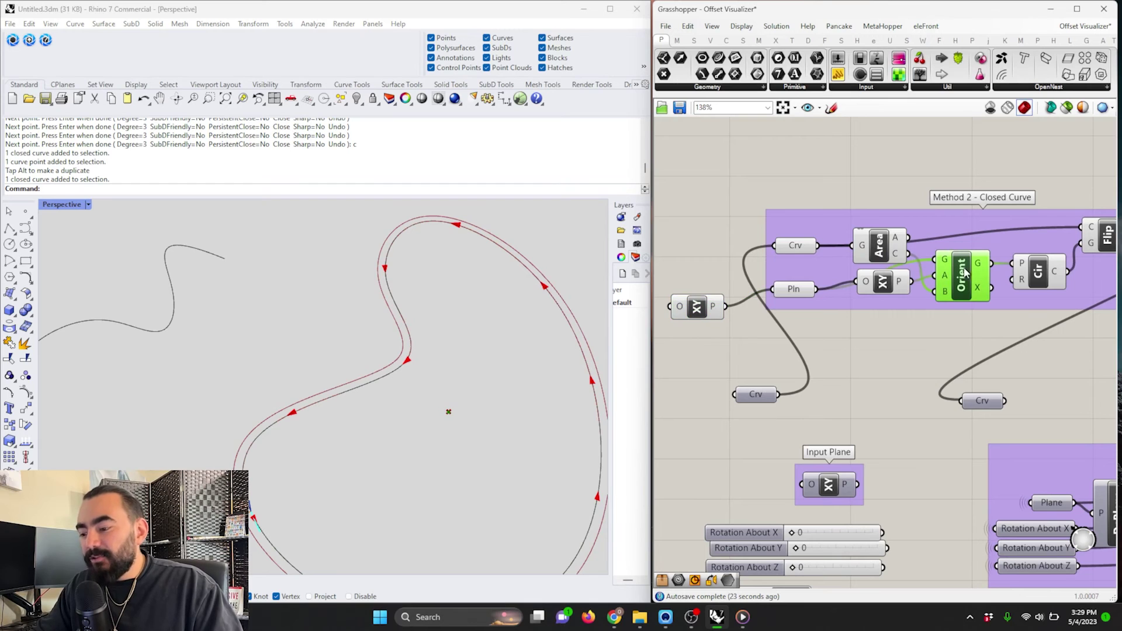
scroll(496, 419, up, 18)
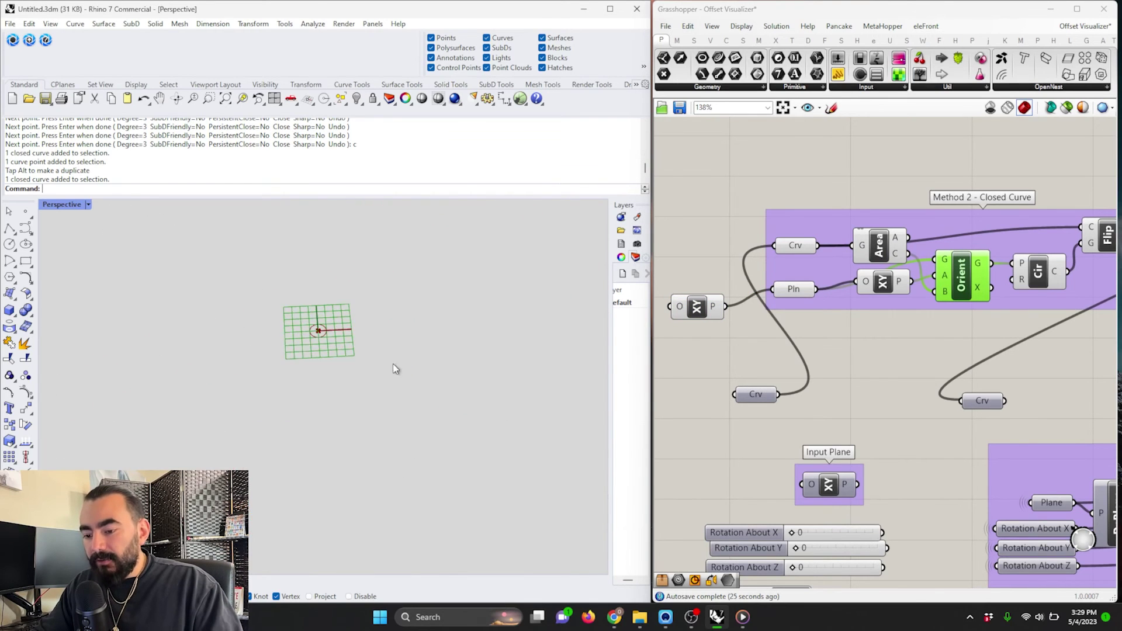
drag(268, 287, 372, 364)
click(866, 231)
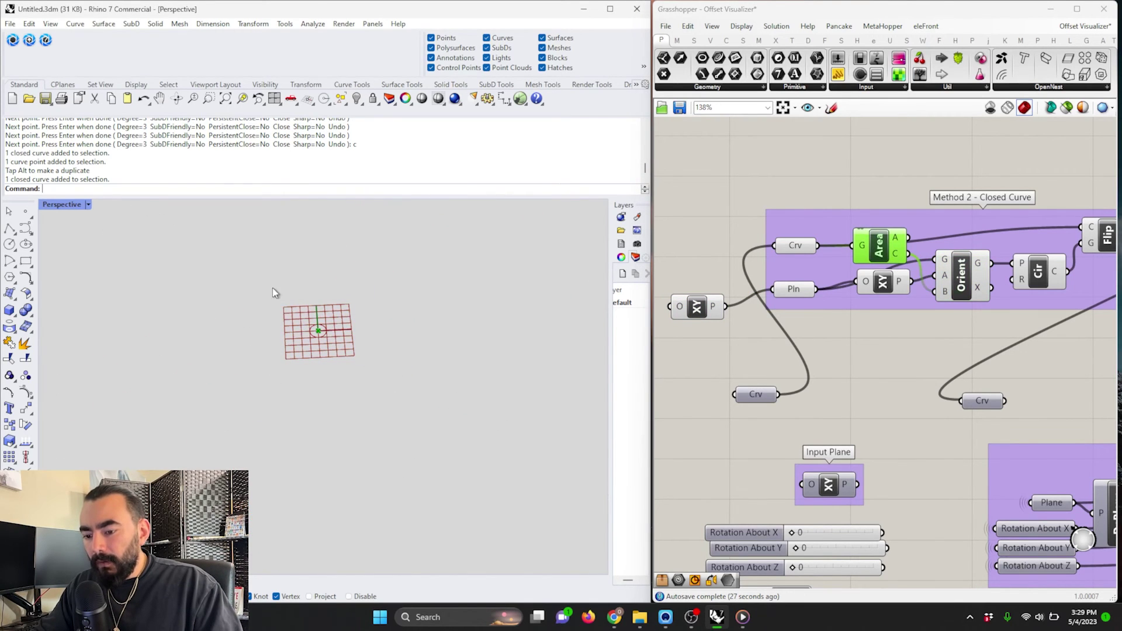
scroll(271, 288, down, 16)
scroll(271, 289, down, 8)
click(705, 305)
scroll(293, 286, up, 10)
scroll(191, 305, up, 10)
drag(246, 238, 338, 313)
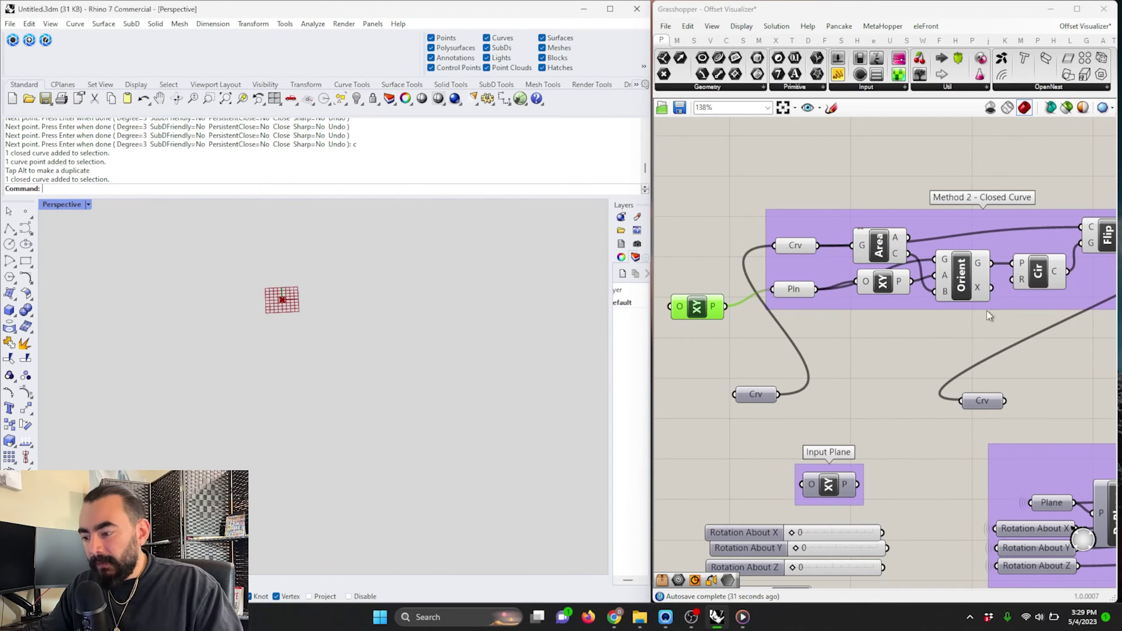
Highlight the Orient, Circle and Flip components in turn to trace how the guide circle drives the curve flip.
mouse_move(968, 293)
mouse_down()
mouse_move(966, 270)
mouse_move(969, 297)
mouse_up()
right_drag(1020, 301, 900, 343)
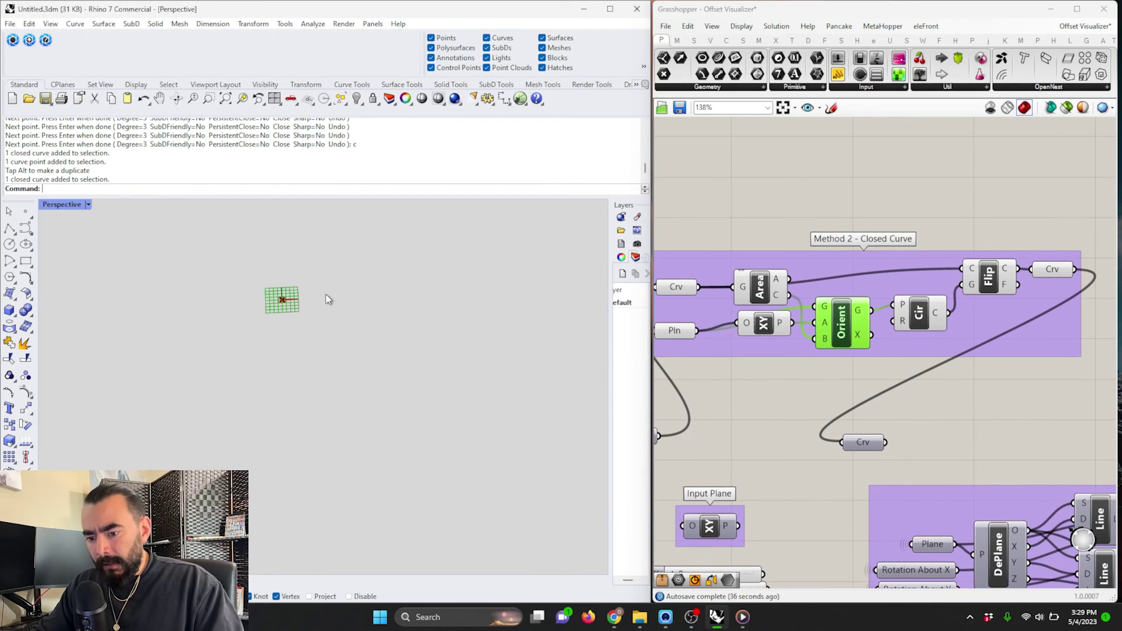
scroll(318, 303, down, 5)
click(923, 321)
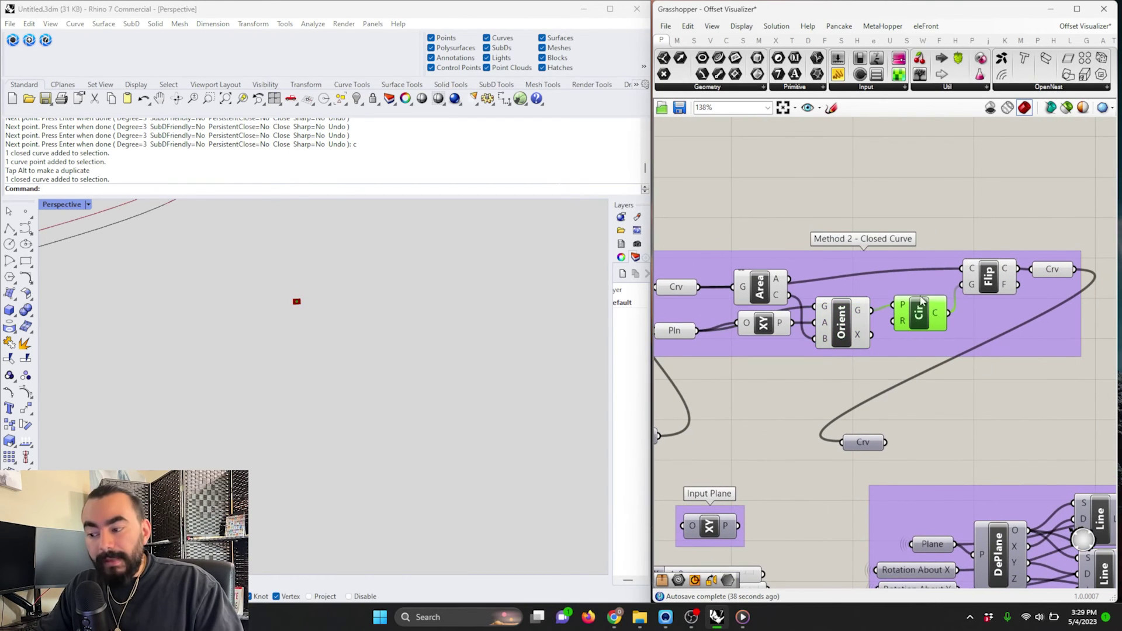
click(992, 295)
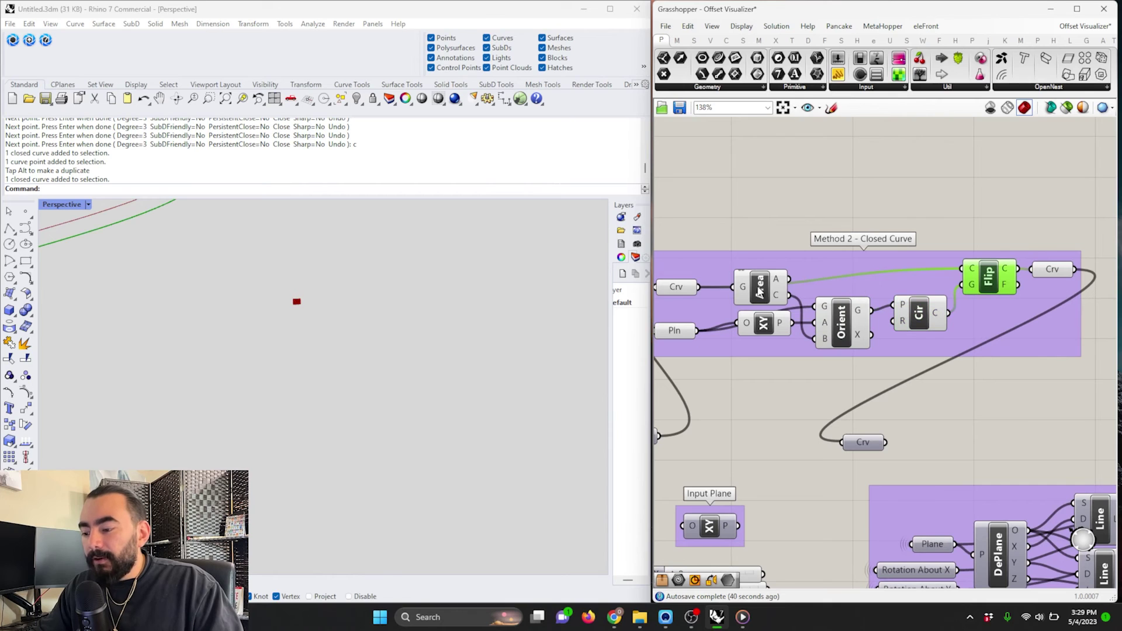
Examine the guide circle at the centroid against the closed curve's direction arrows and offset, along with the Method 2 wiring.
scroll(329, 332, down, 6)
scroll(334, 324, up, 9)
shift+right_drag(257, 340, 275, 476)
scroll(275, 475, up, 3)
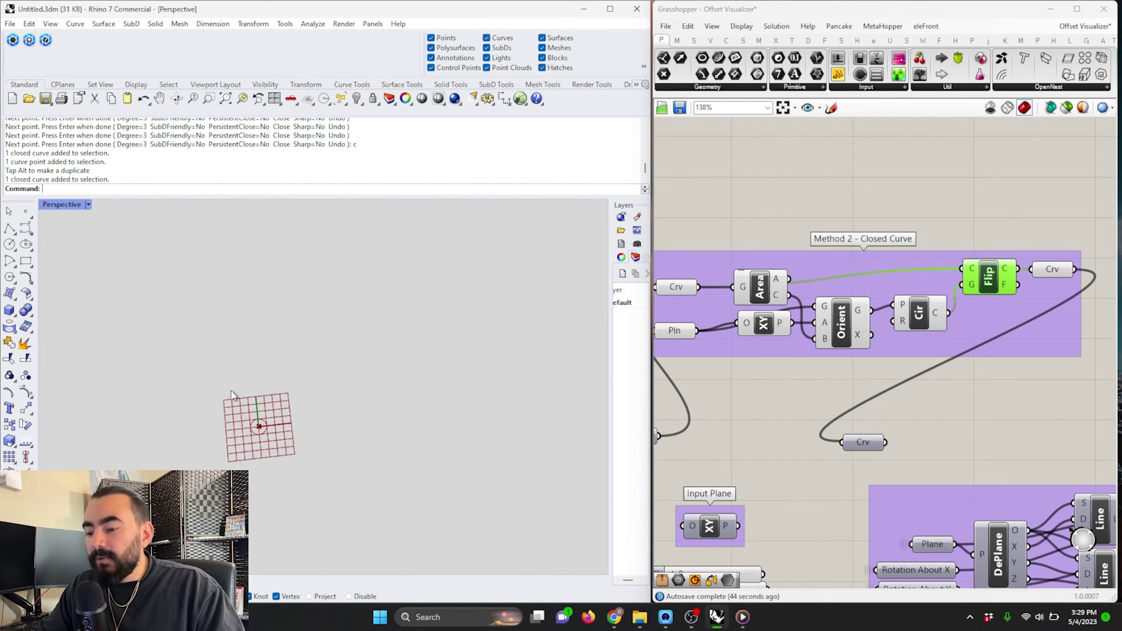
scroll(204, 396, down, 4)
scroll(321, 318, up, 5)
scroll(287, 331, down, 3)
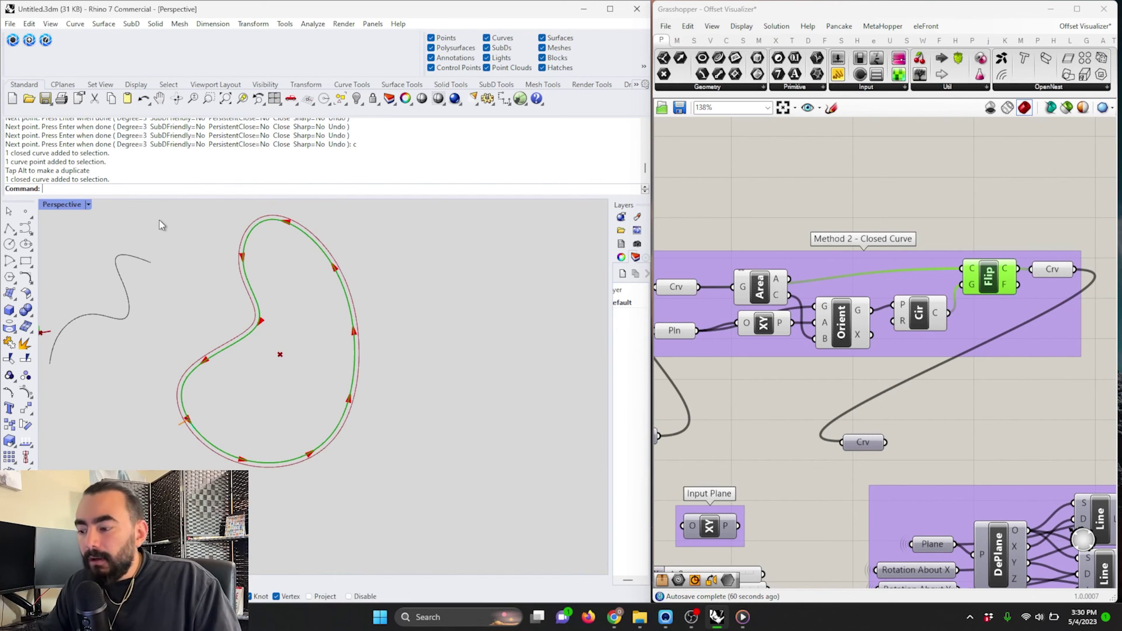
scroll(980, 293, down, 2)
right_drag(742, 357, 775, 350)
scroll(775, 351, up, 1)
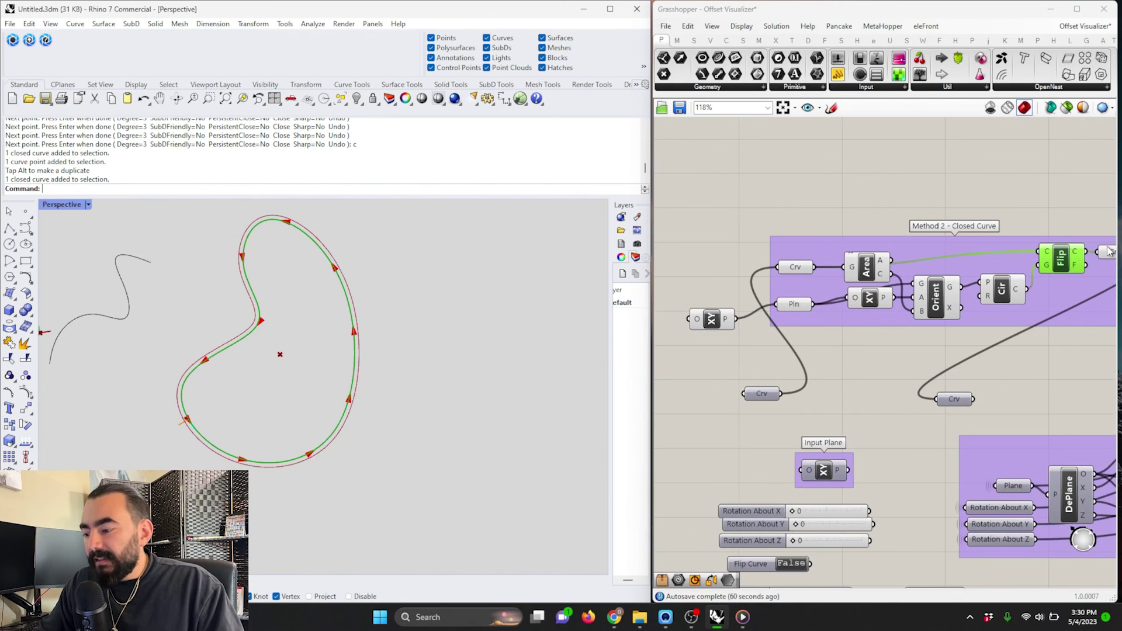
right_drag(1088, 266, 1029, 275)
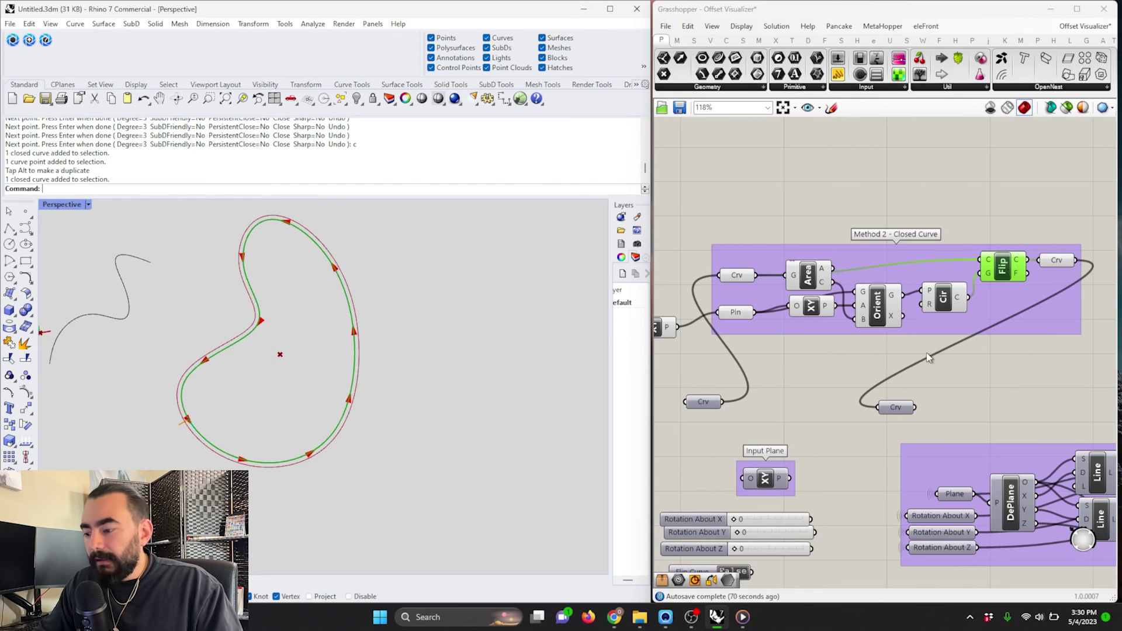
right_drag(900, 393, 825, 393)
scroll(903, 380, up, 2)
double_click(903, 379)
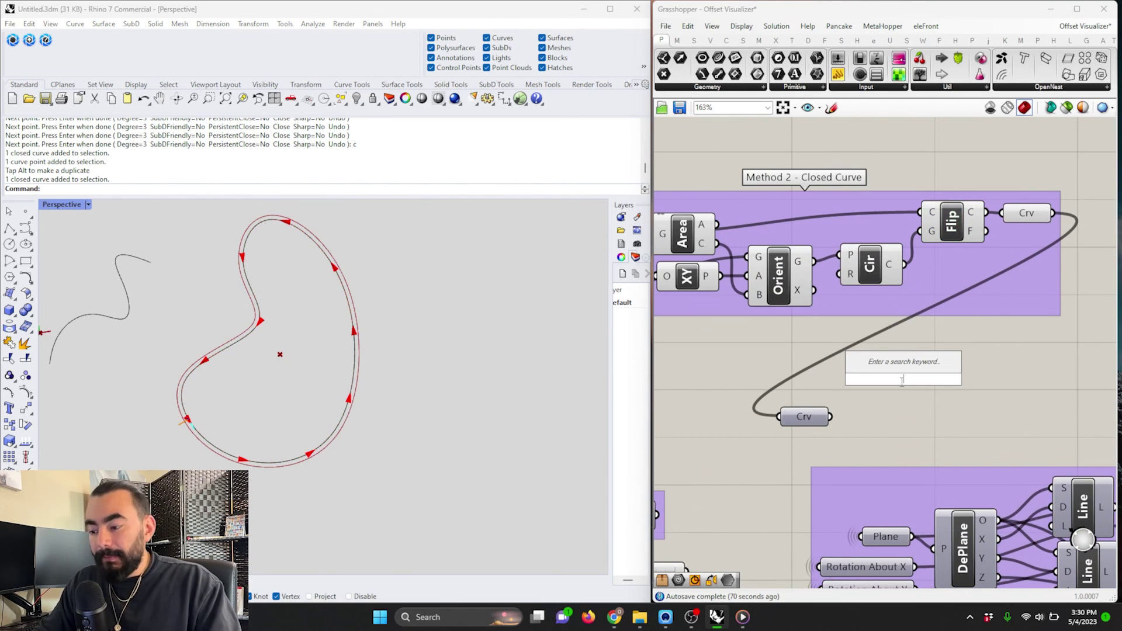
text(flip)
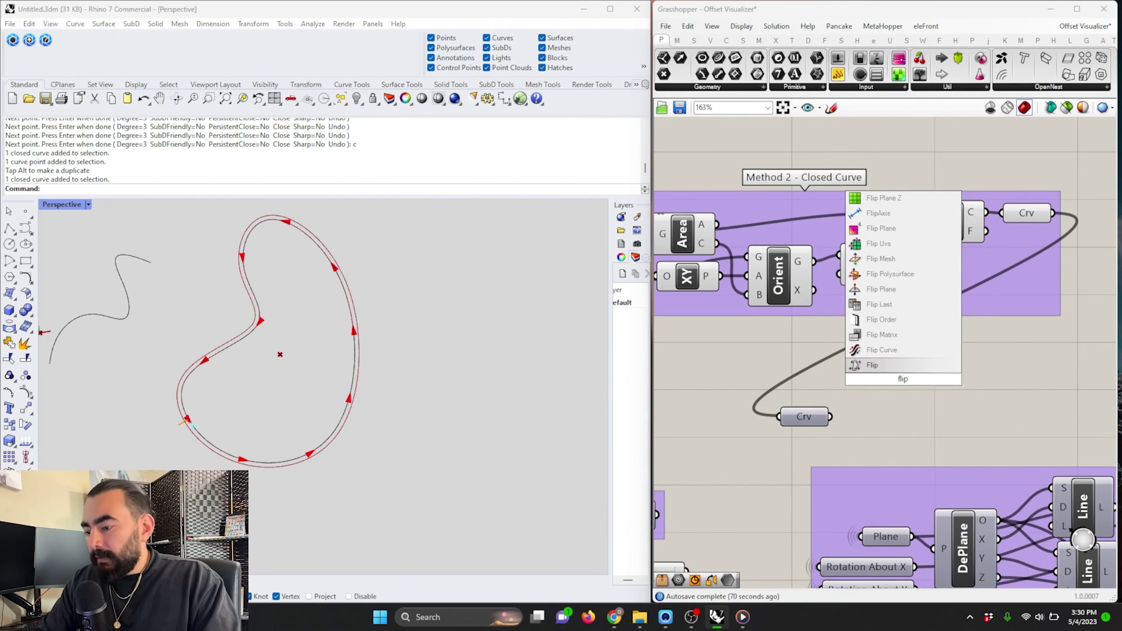
key(Return)
drag(901, 379, 948, 298)
drag(904, 264, 934, 231)
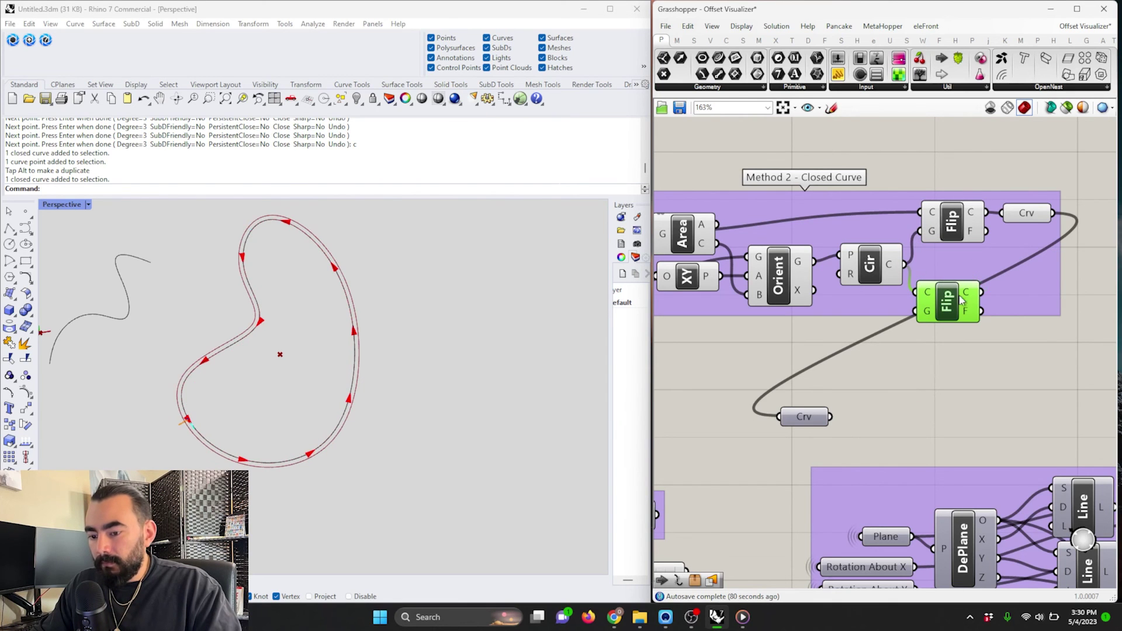
drag(954, 295, 951, 323)
key(Delete)
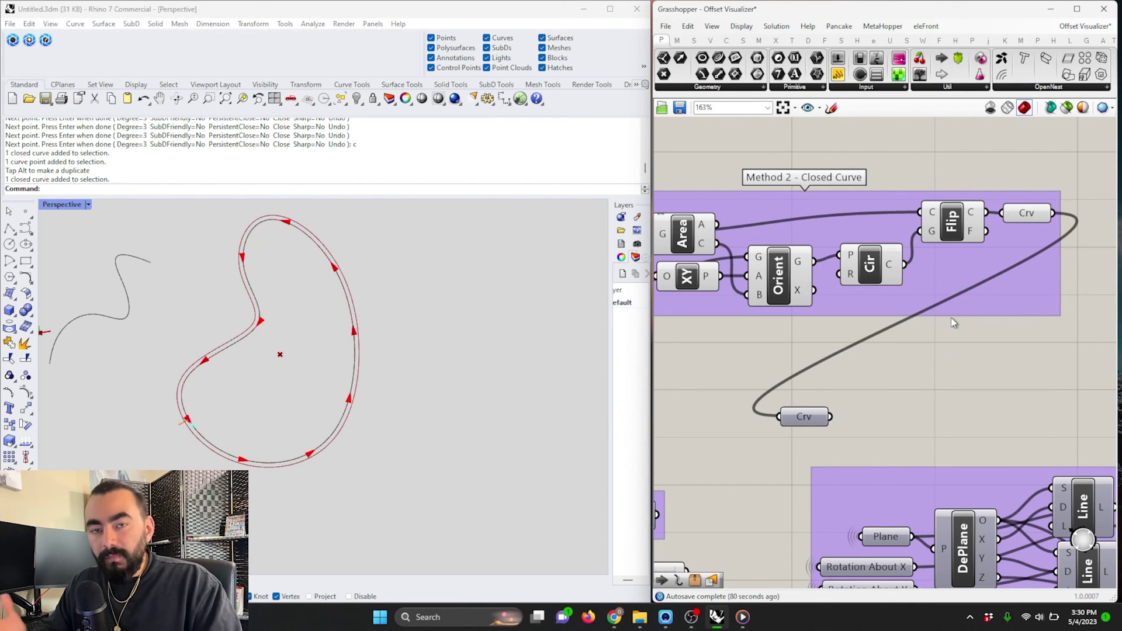
scroll(830, 316, down, 7)
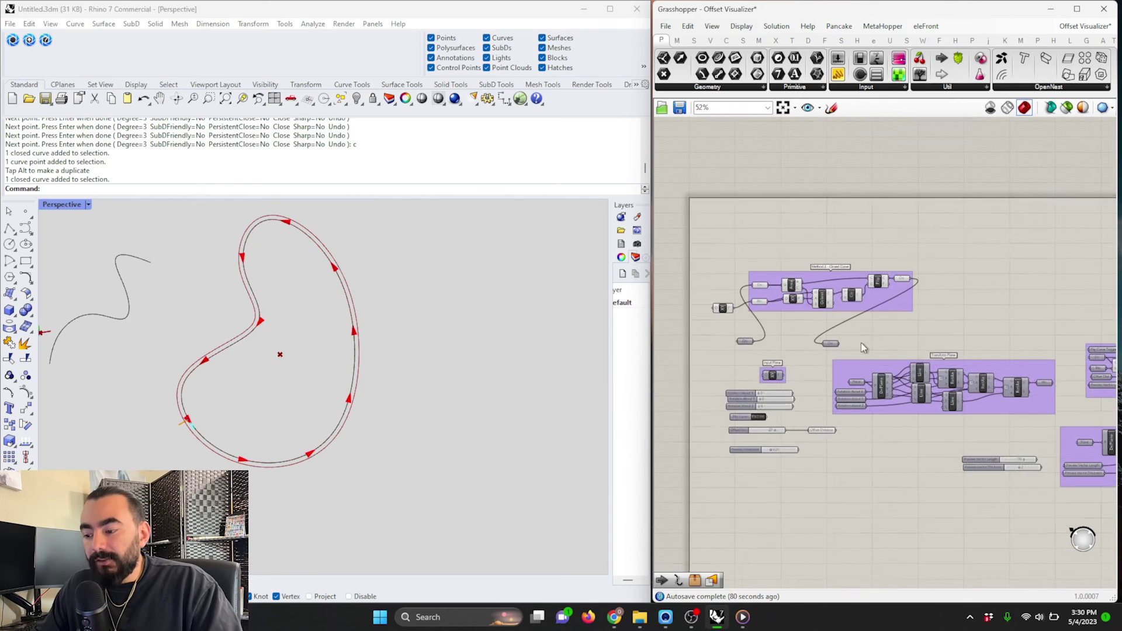
right_drag(858, 349, 892, 357)
scroll(748, 365, up, 5)
right_drag(1035, 374, 877, 366)
scroll(999, 380, down, 3)
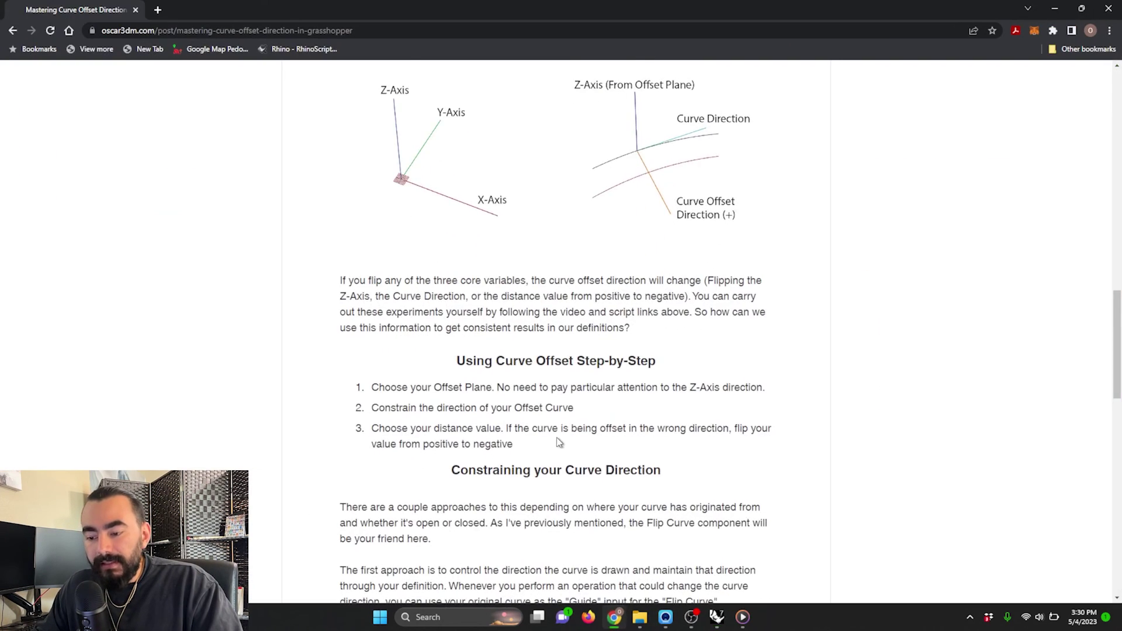
Switch to the curve offset direction article in Chrome and review its closed-curve procedure, Resource Links and offset diagrams.
scroll(561, 432, down, 6)
scroll(562, 433, down, 2)
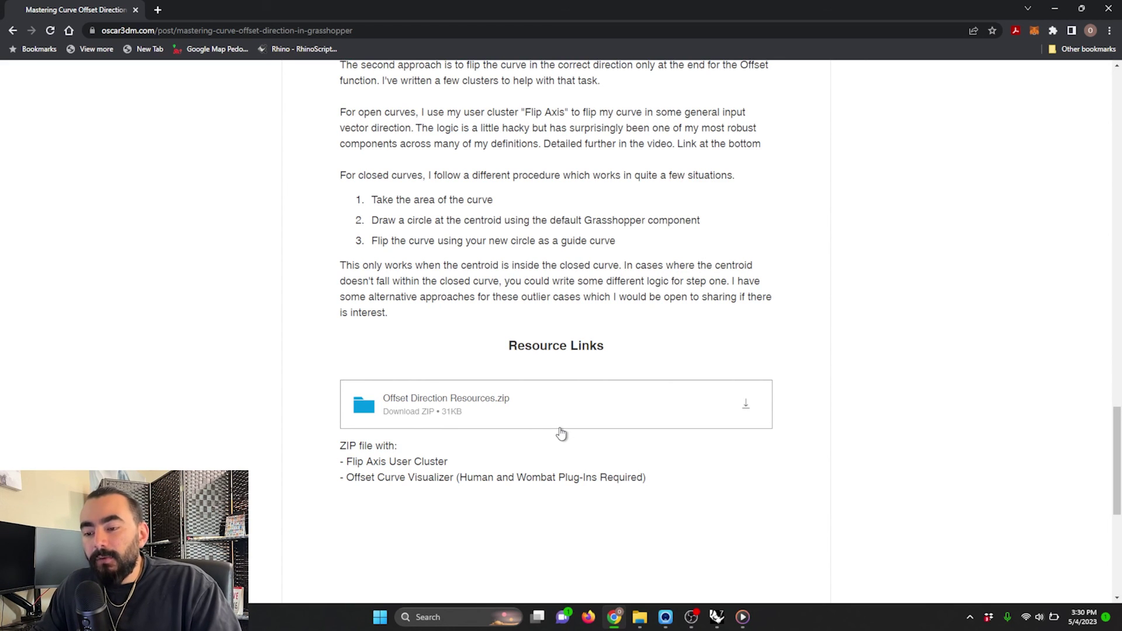
scroll(565, 307, up, 15)
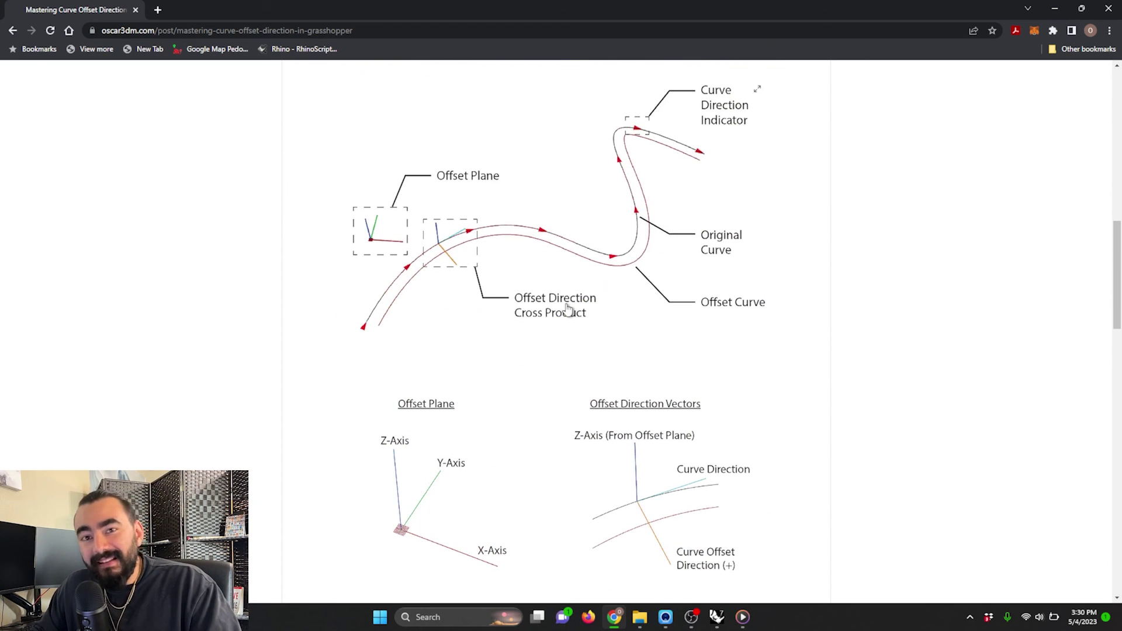